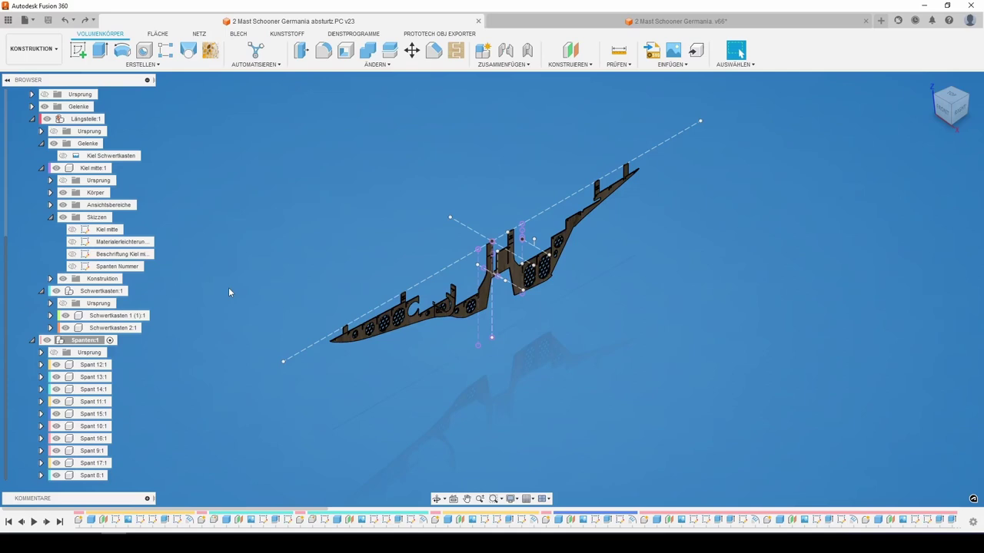
- Create a new internal component named 'Spant 18' under Spanten:1
{"action": "right_click", "coordinate": [92, 342]}
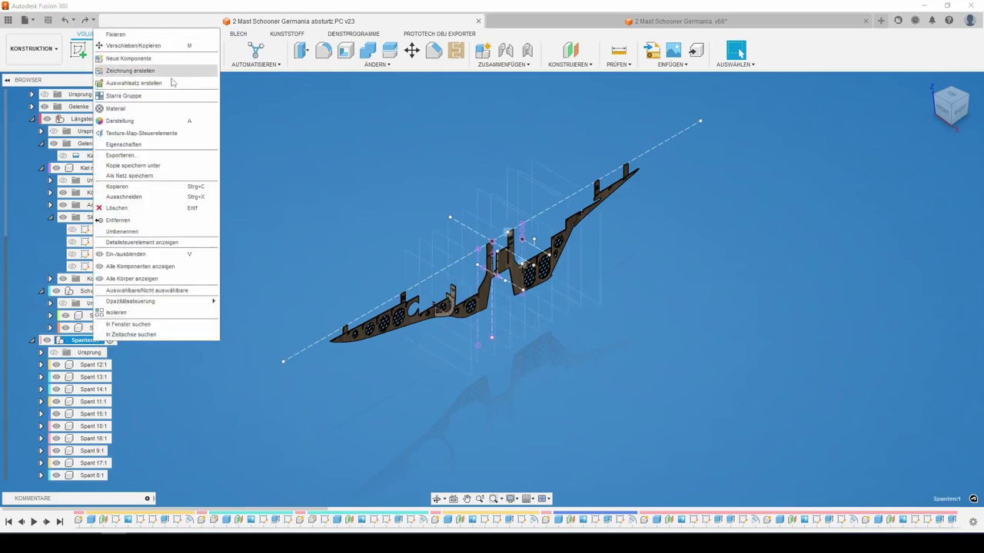
{"action": "left_click", "coordinate": [282, 225]}
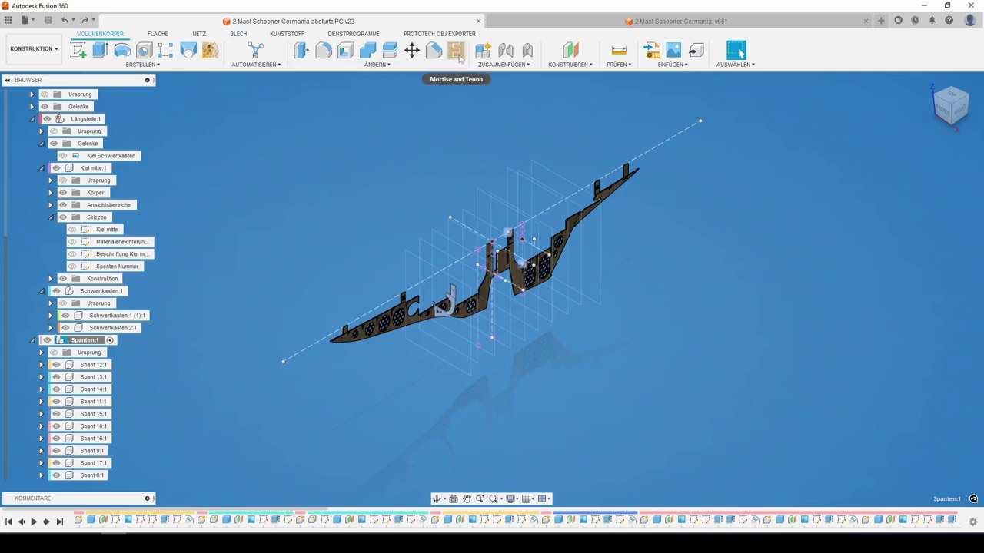
{"action": "left_click", "coordinate": [481, 51]}
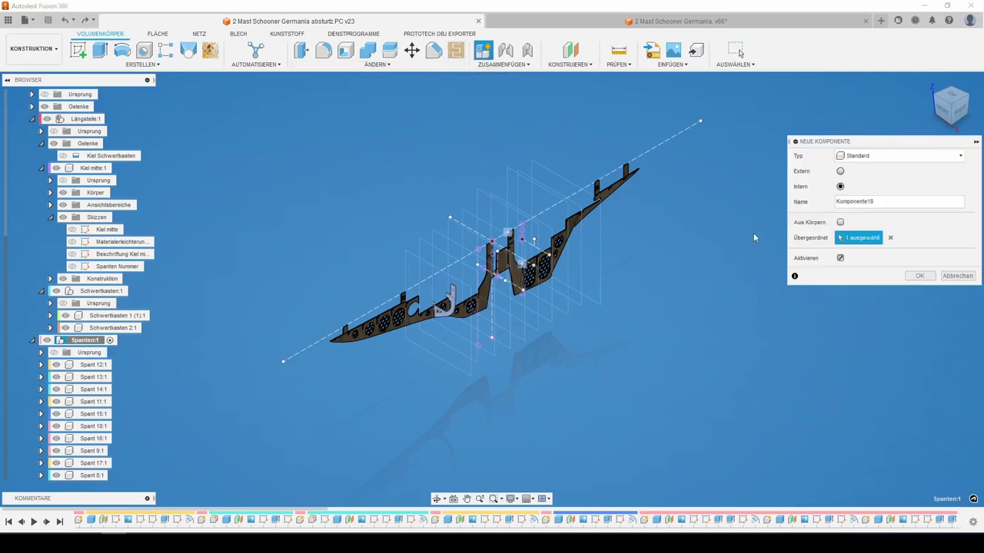
{"action": "double_click", "coordinate": [890, 203]}
{"action": "type", "text": "Spant"}
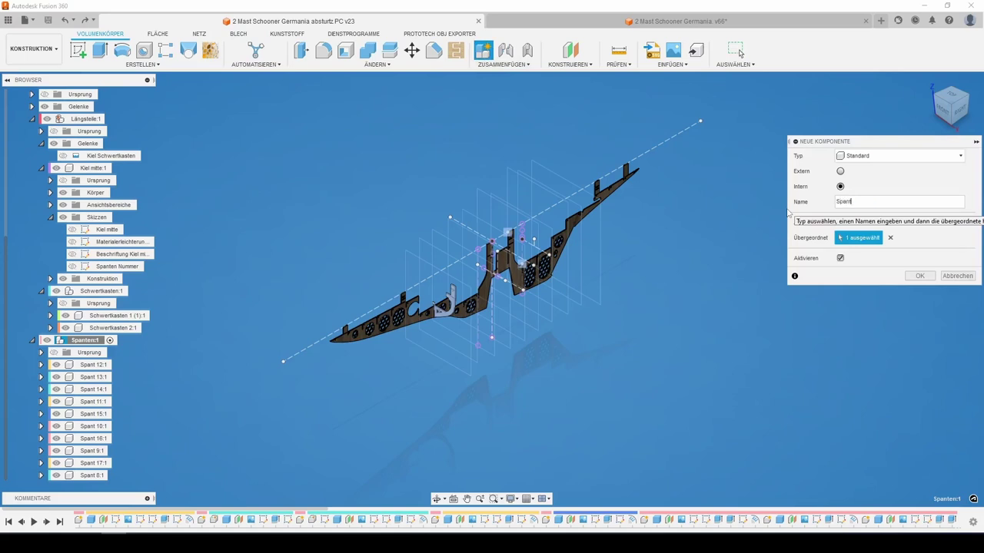
{"action": "type", "text": " 18"}
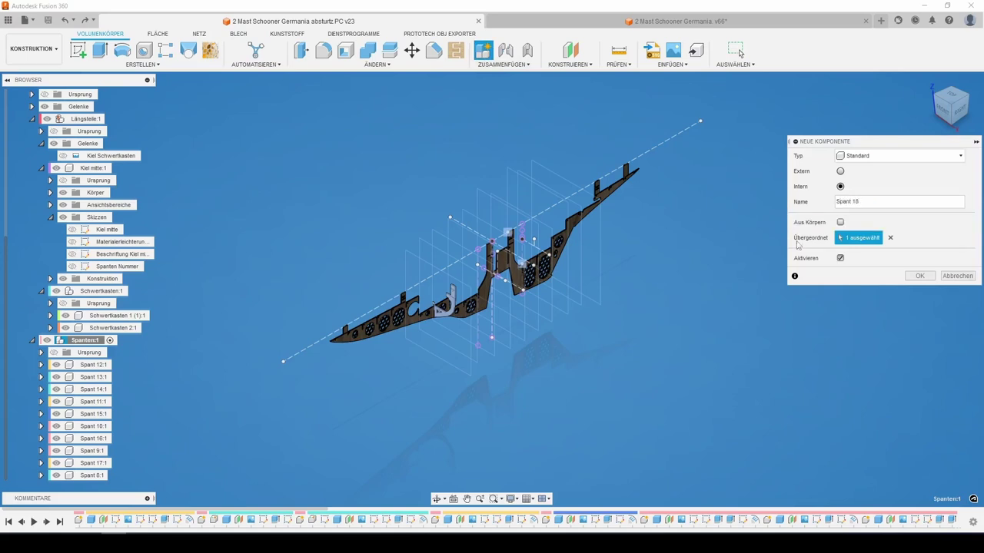
{"action": "left_click", "coordinate": [920, 275]}
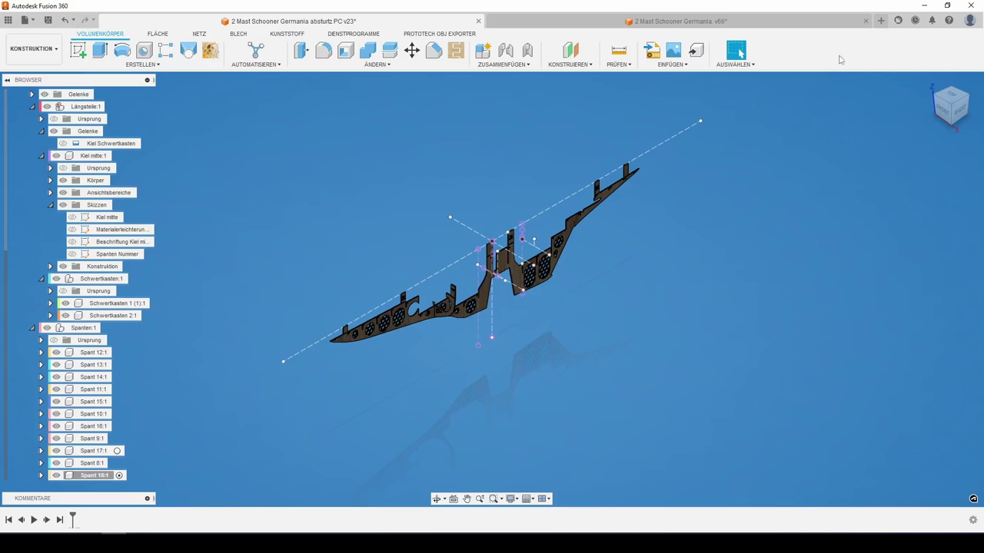
- Start a box, after backing out of the Cylinder tool, and pick its base plane
{"action": "left_click", "coordinate": [157, 65]}
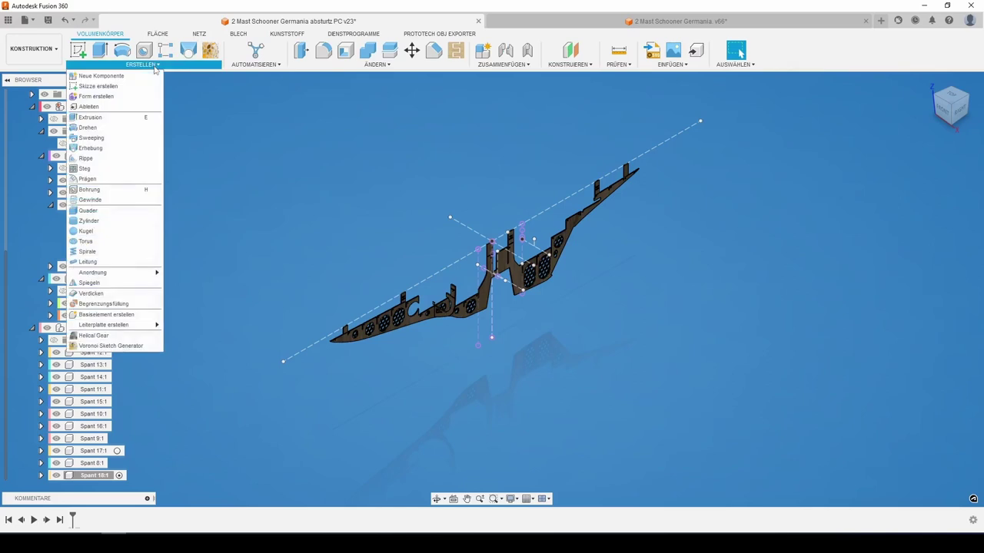
{"action": "left_click", "coordinate": [119, 219]}
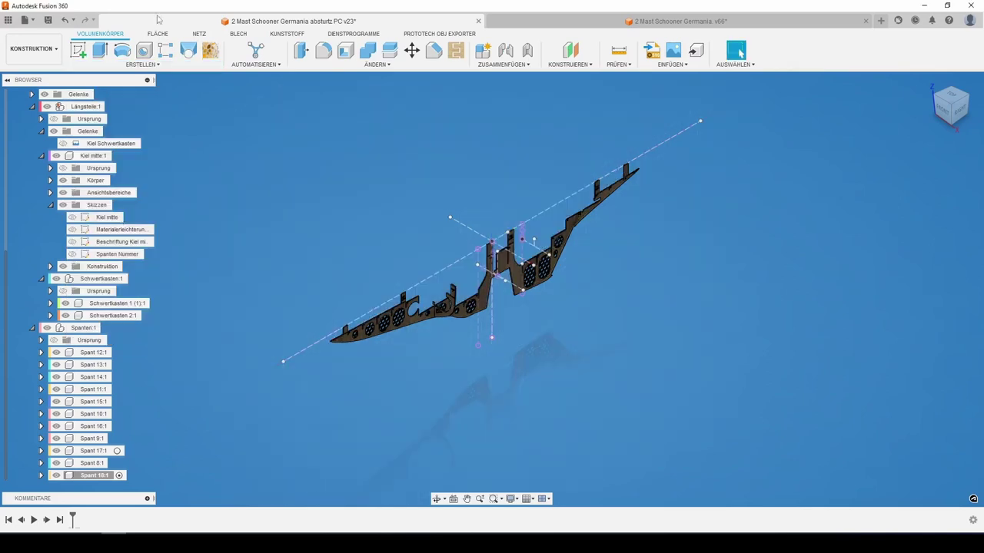
{"action": "left_click", "coordinate": [138, 64]}
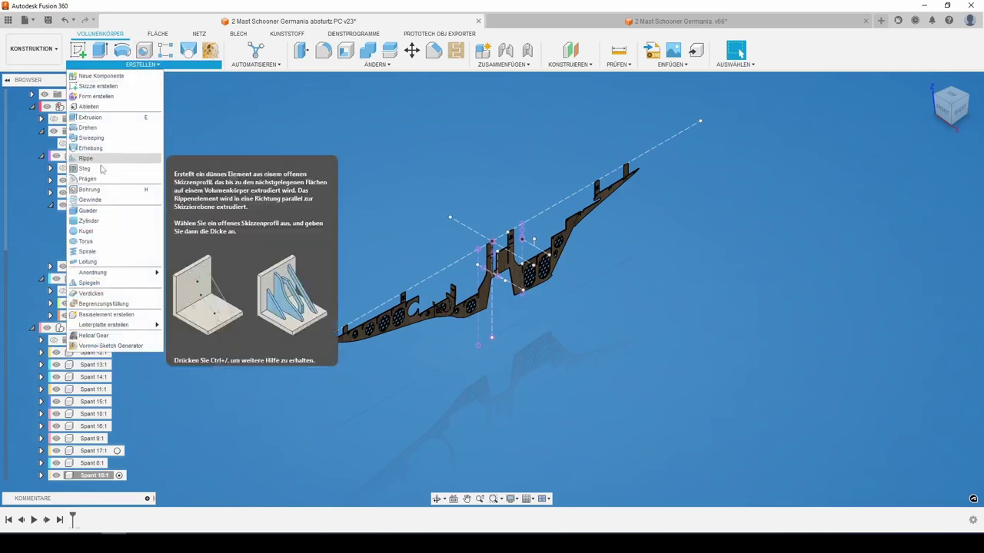
{"action": "left_click", "coordinate": [92, 210]}
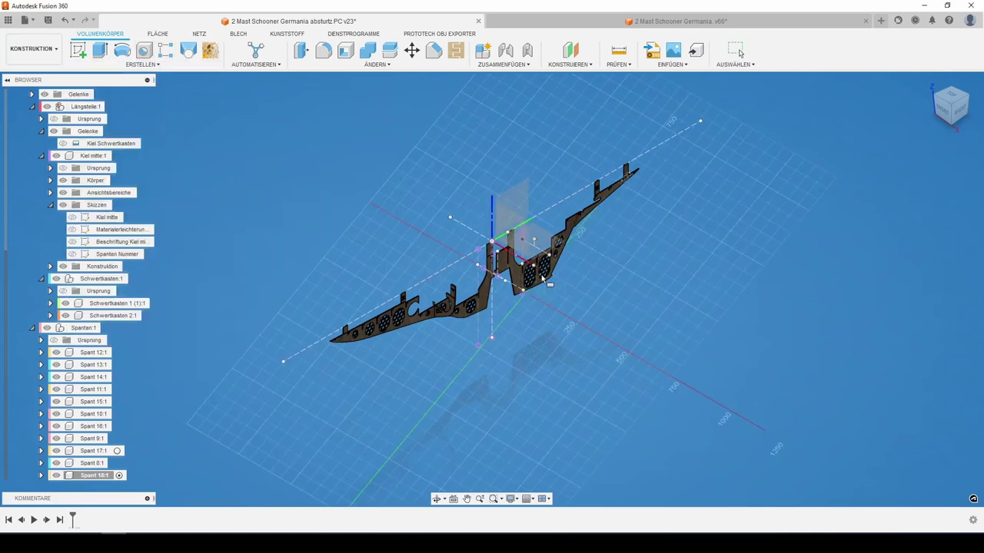
{"action": "scroll", "coordinate": [568, 223], "scroll_direction": "up", "scroll_amount": 2}
{"action": "scroll", "coordinate": [591, 200], "scroll_direction": "up", "scroll_amount": 2}
{"action": "scroll", "coordinate": [614, 173], "scroll_direction": "up", "scroll_amount": 2}
{"action": "scroll", "coordinate": [613, 173], "scroll_direction": "up", "scroll_amount": 2}
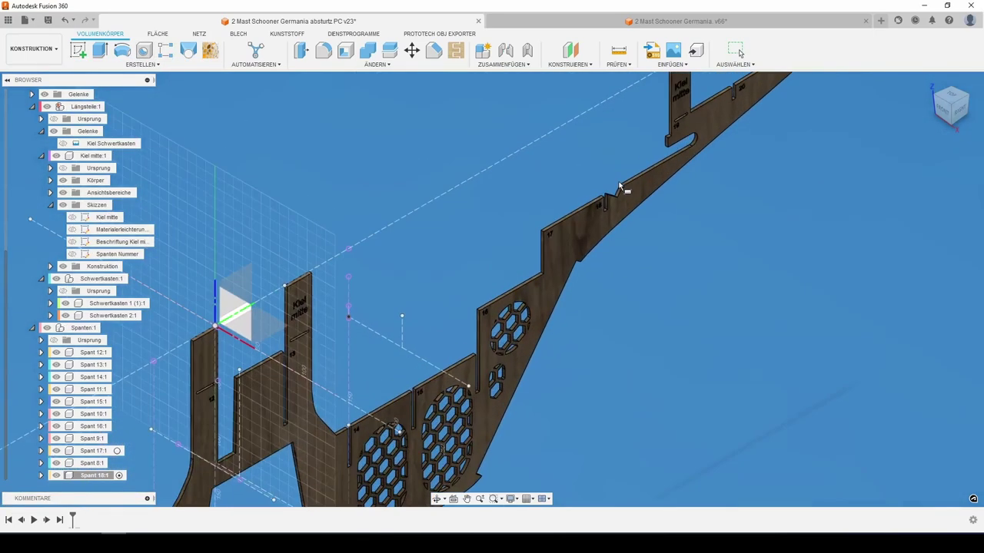
{"action": "scroll", "coordinate": [621, 189], "scroll_direction": "up", "scroll_amount": 2}
{"action": "scroll", "coordinate": [617, 204], "scroll_direction": "up", "scroll_amount": 2}
{"action": "scroll", "coordinate": [608, 209], "scroll_direction": "up", "scroll_amount": 1}
{"action": "left_click", "coordinate": [593, 200]}
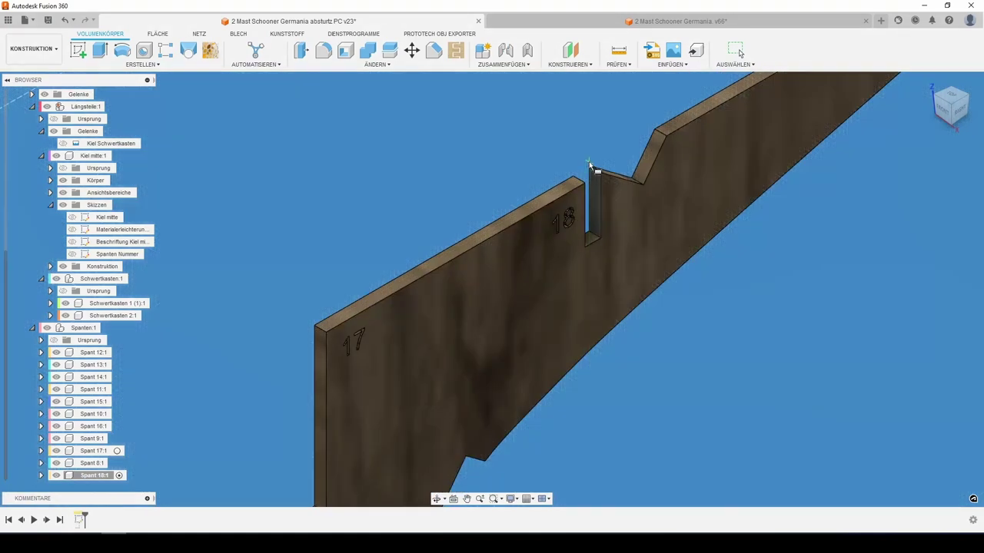
- Draw a 10 × 10 mm base at the top of slot 18 with -1 mm height
{"action": "left_click", "coordinate": [588, 163]}
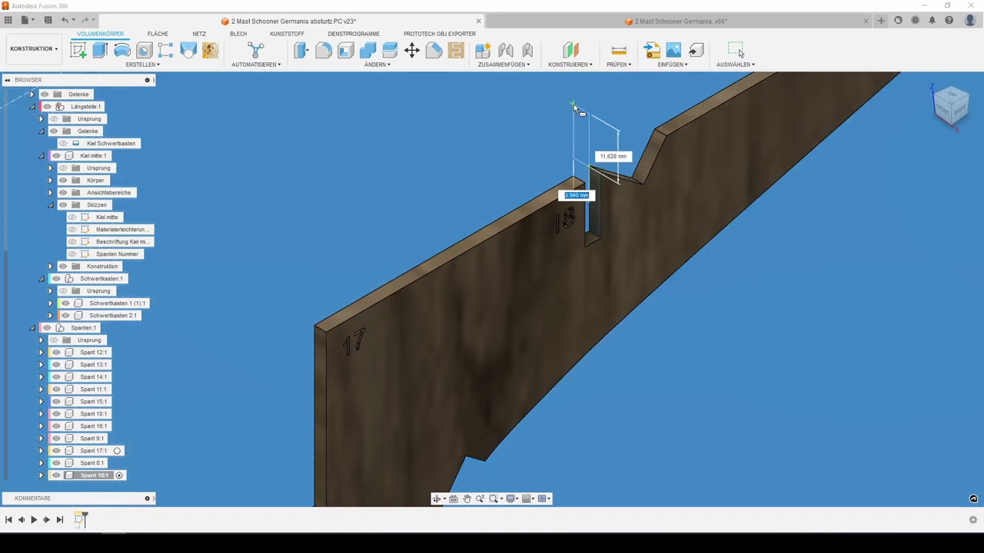
{"action": "type", "text": "10"}
{"action": "key", "text": "Tab"}
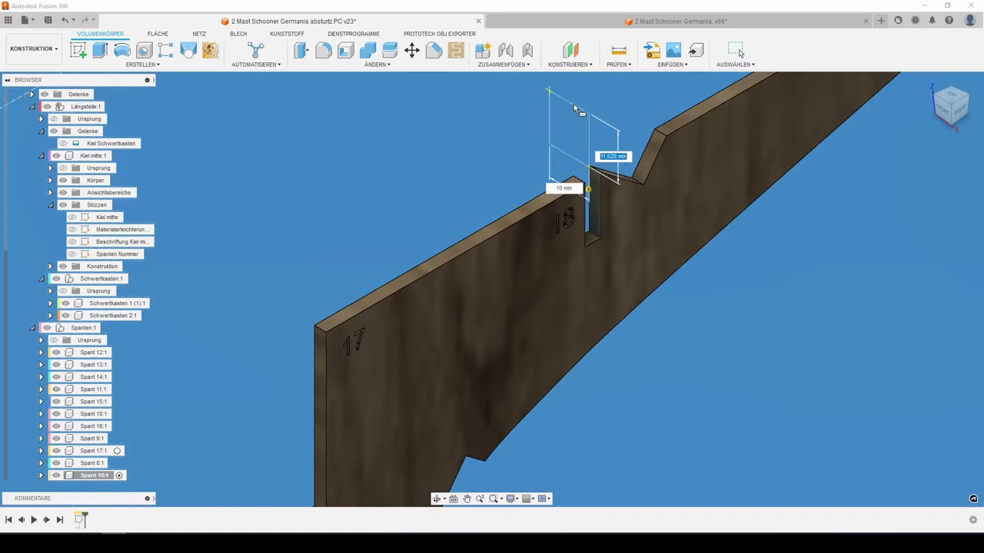
{"action": "type", "text": "10"}
{"action": "key", "text": "Return"}
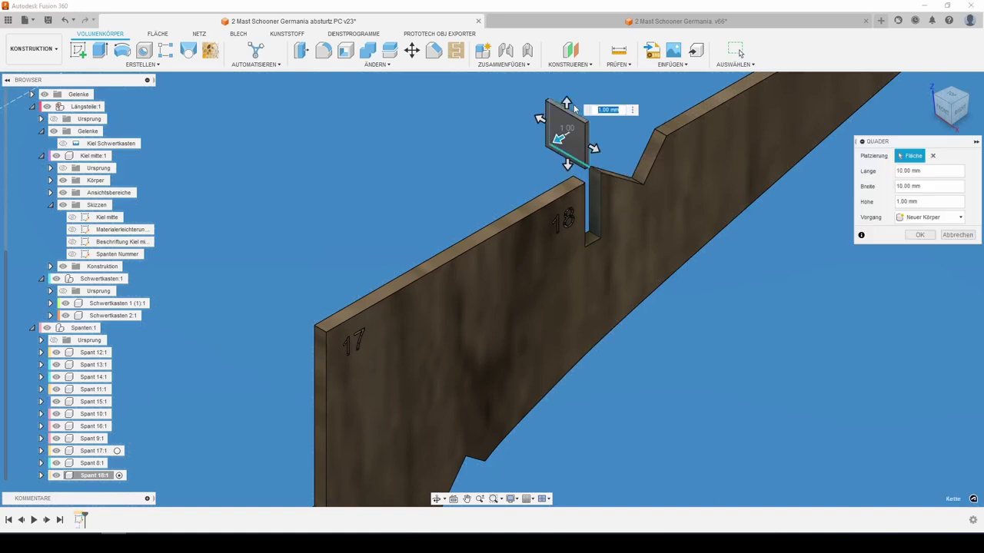
{"action": "type", "text": "1"}
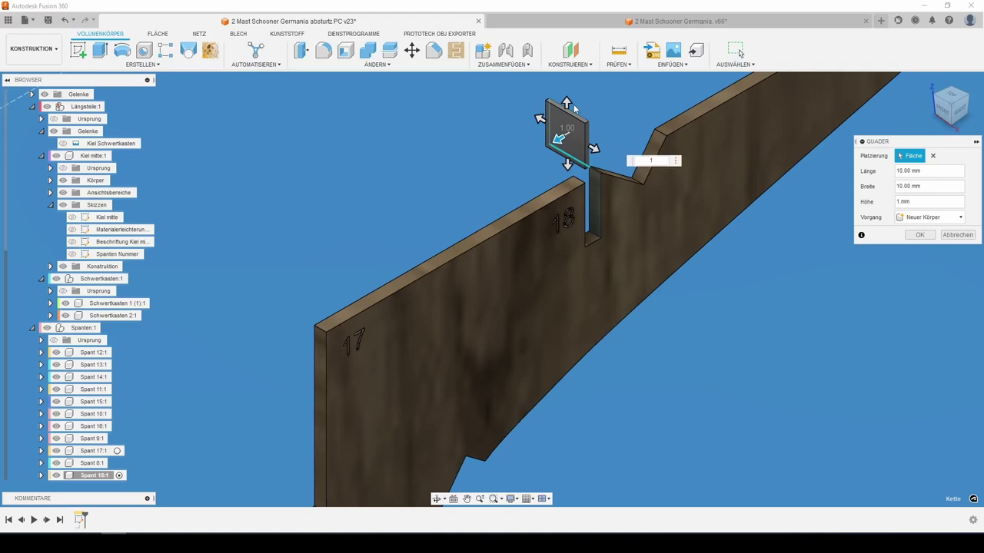
{"action": "key", "text": "BackSpace"}
{"action": "type", "text": "-"}
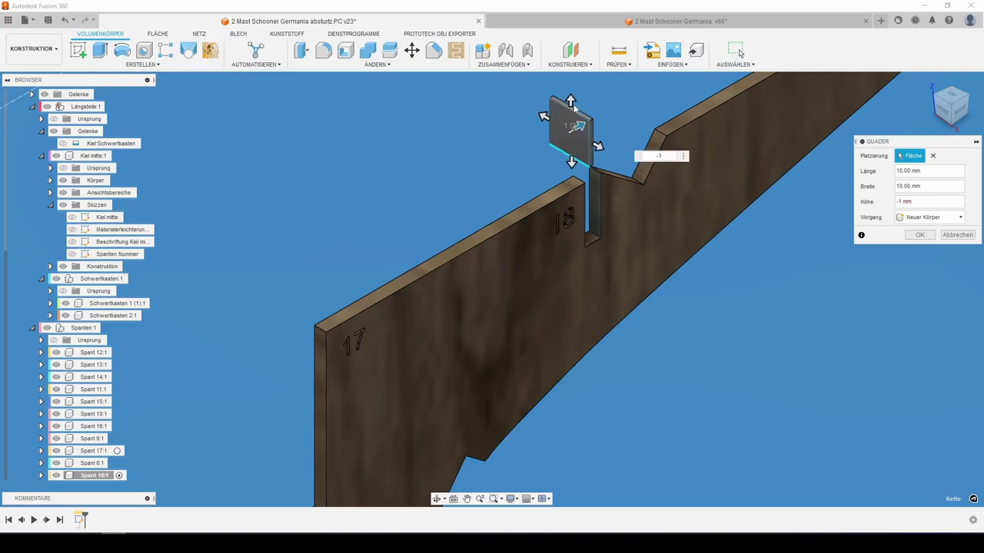
{"action": "key", "text": "Return"}
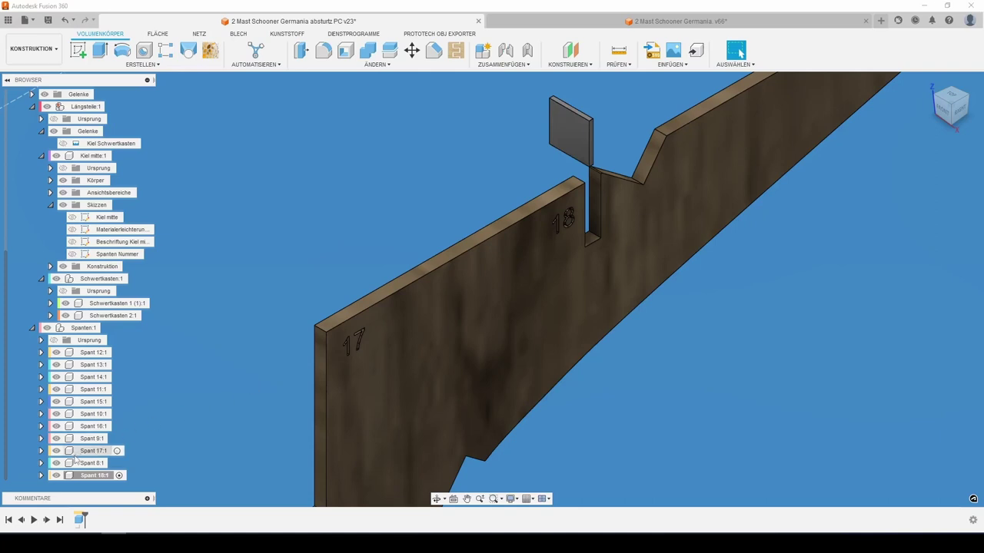
- Rename body Körper1 in Spant 18 to 'Hilfskörper Spant 18'
{"action": "left_click", "coordinate": [40, 475]}
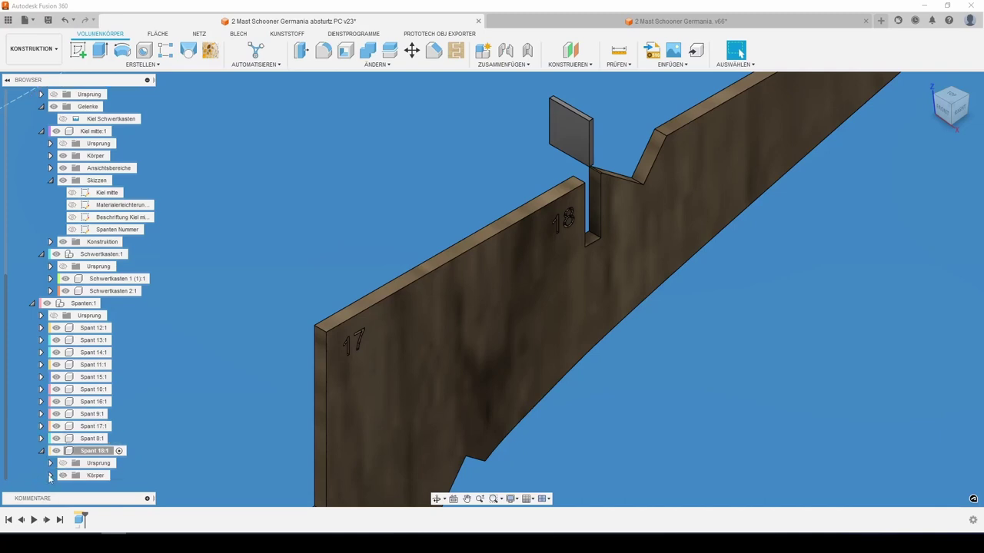
{"action": "left_click", "coordinate": [50, 476]}
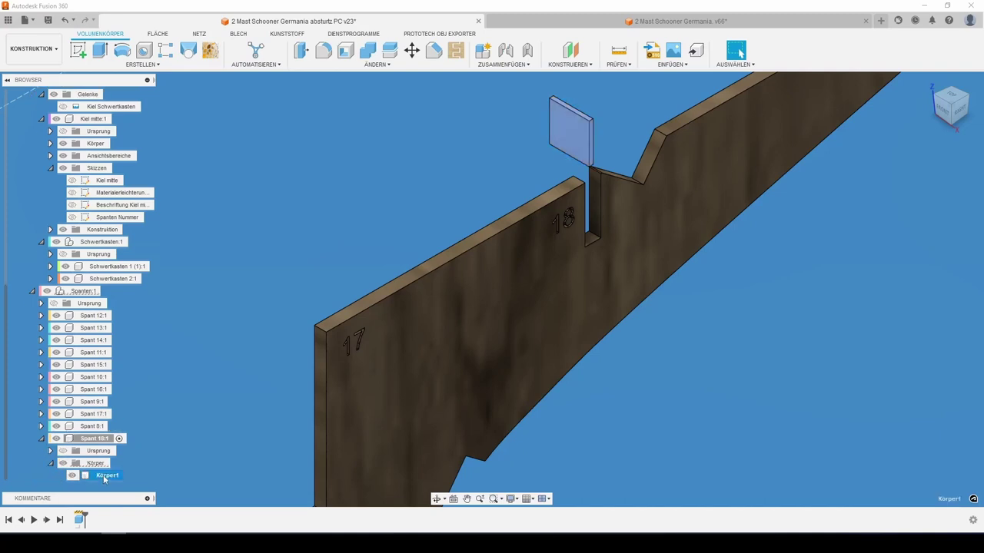
{"action": "double_click", "coordinate": [105, 476]}
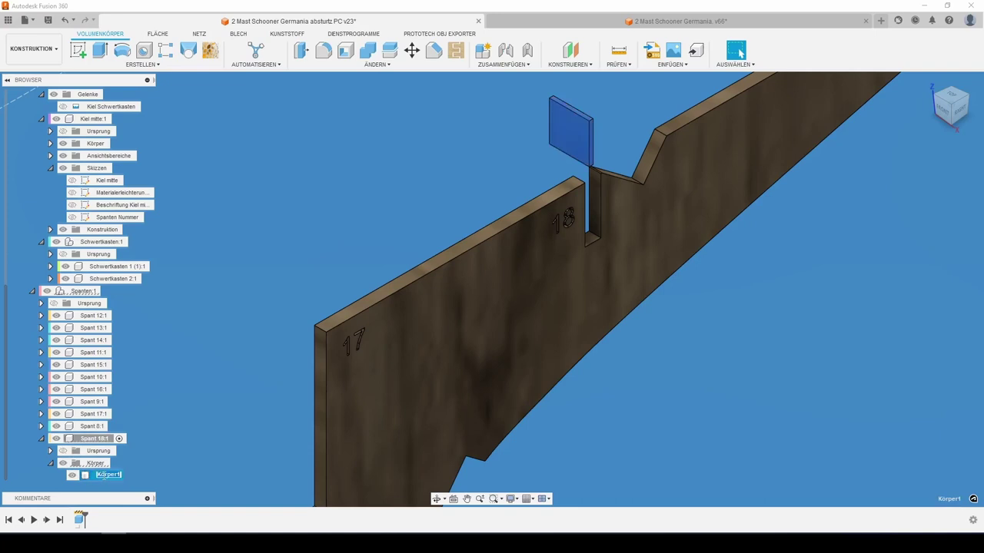
{"action": "type", "text": "1"}
{"action": "type", "text": "fs"}
{"action": "type", "text": "kör"}
{"action": "type", "text": "pe"}
{"action": "type", "text": " S"}
{"action": "type", "text": "pant 1"}
{"action": "type", "text": "8"}
{"action": "key", "text": "Return"}
{"action": "mouse_move", "coordinate": [93, 389]}
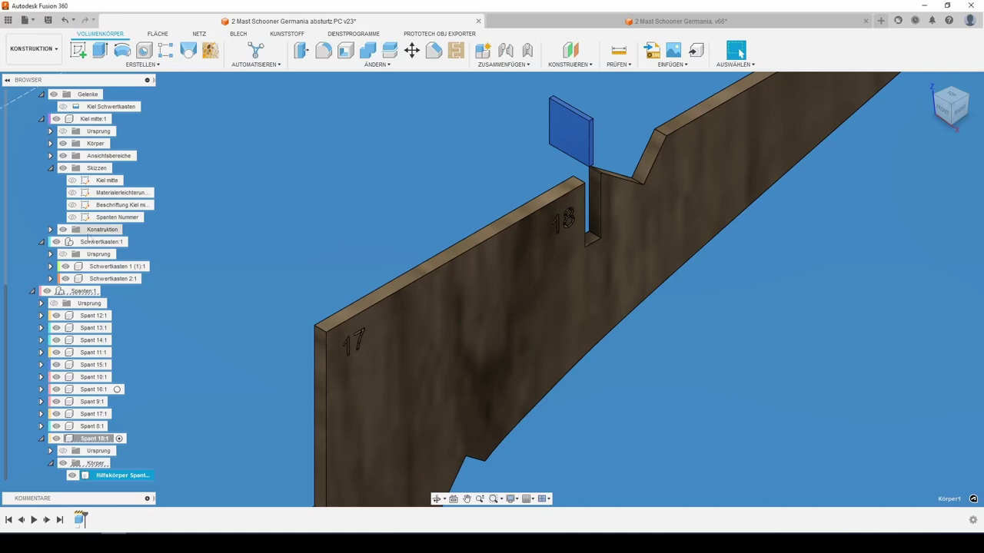
- Add a zero-offset plane on the box face, name it 'Spant 18', and save the design
{"action": "left_click", "coordinate": [570, 51]}
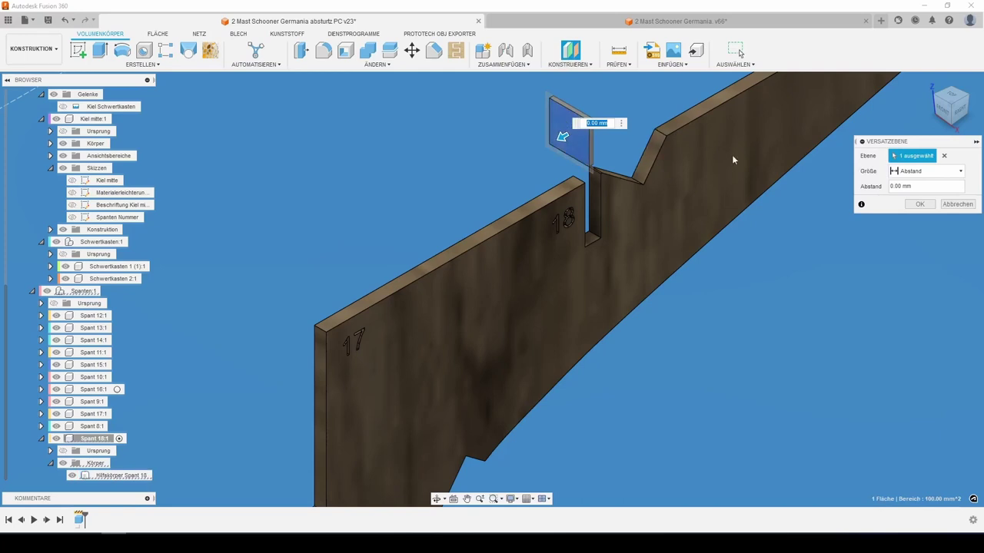
{"action": "left_click", "coordinate": [919, 204]}
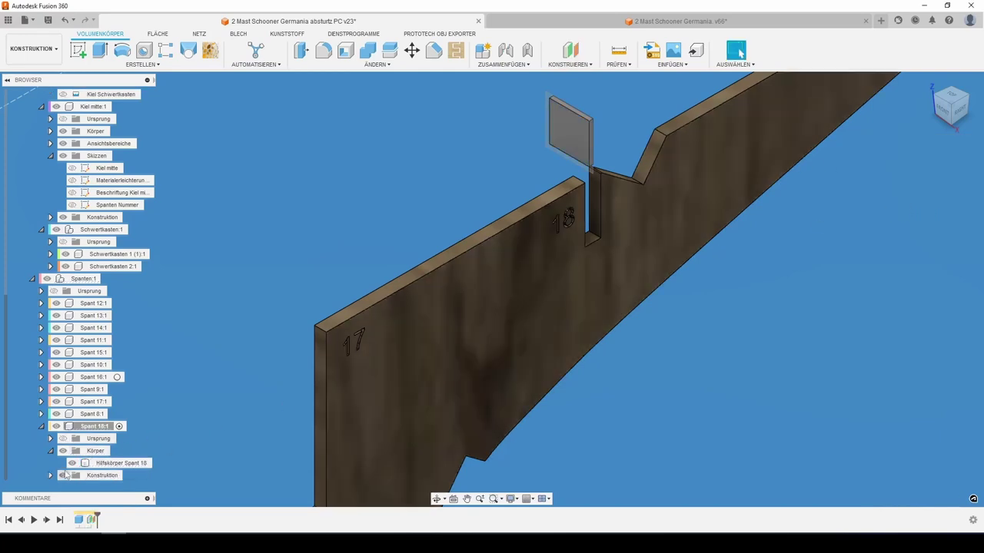
{"action": "left_click", "coordinate": [49, 477]}
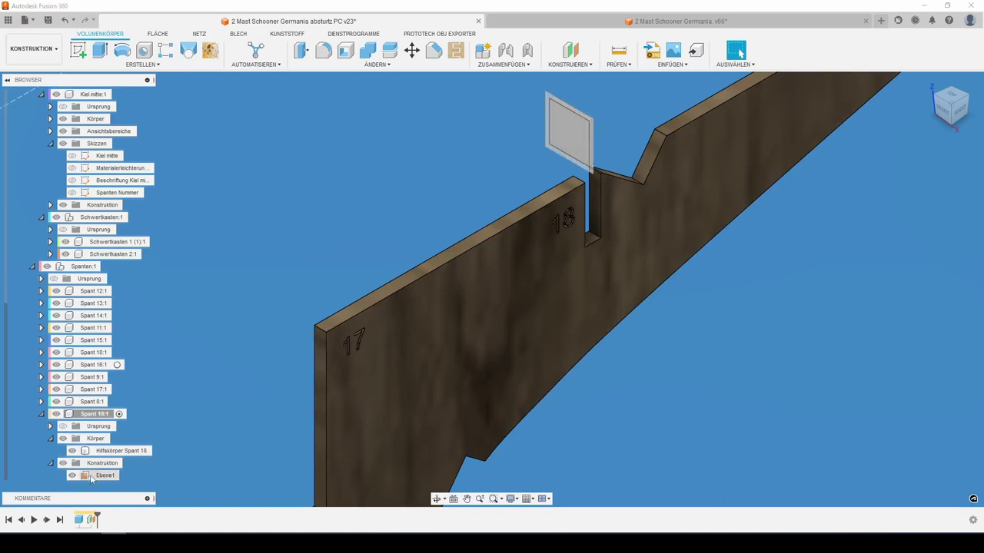
{"action": "left_click", "coordinate": [102, 477]}
{"action": "left_click", "coordinate": [102, 477]}
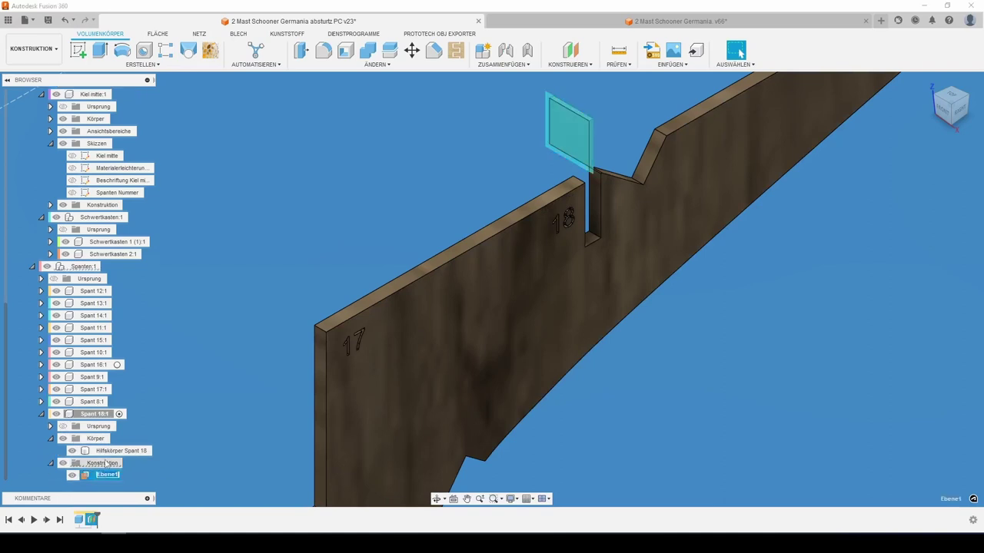
{"action": "type", "text": "Span"}
{"action": "type", "text": "t 18"}
{"action": "key", "text": "Return"}
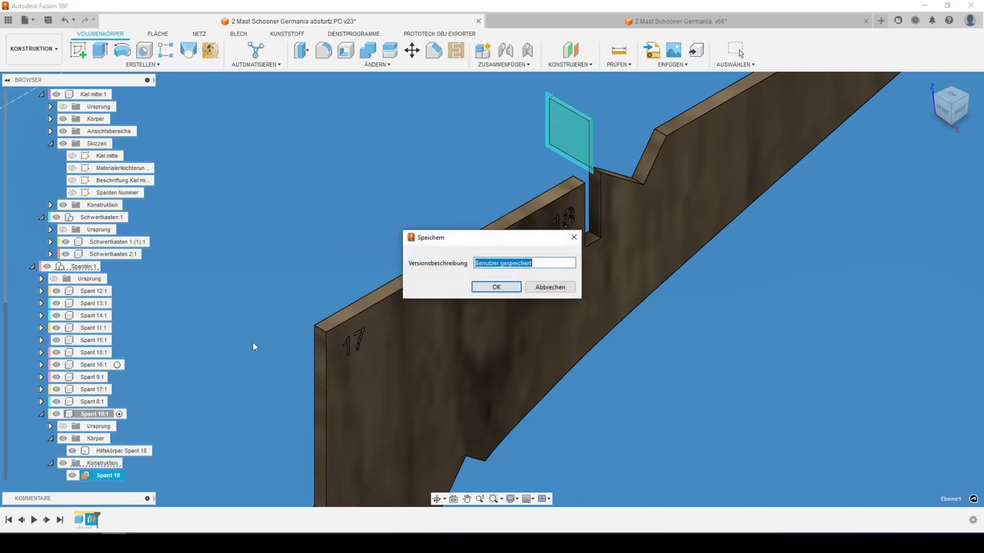
{"action": "key", "text": "Return"}
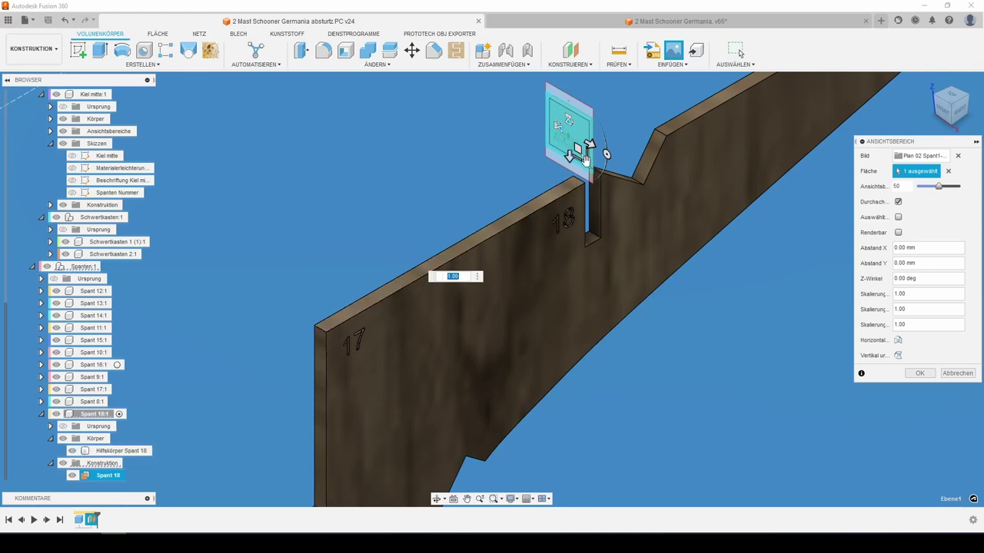
- Place the Plan 02 Spant1-018 canvas on plane Spant 18 and expand Spant 18's canvases folder
{"action": "key", "text": "Return"}
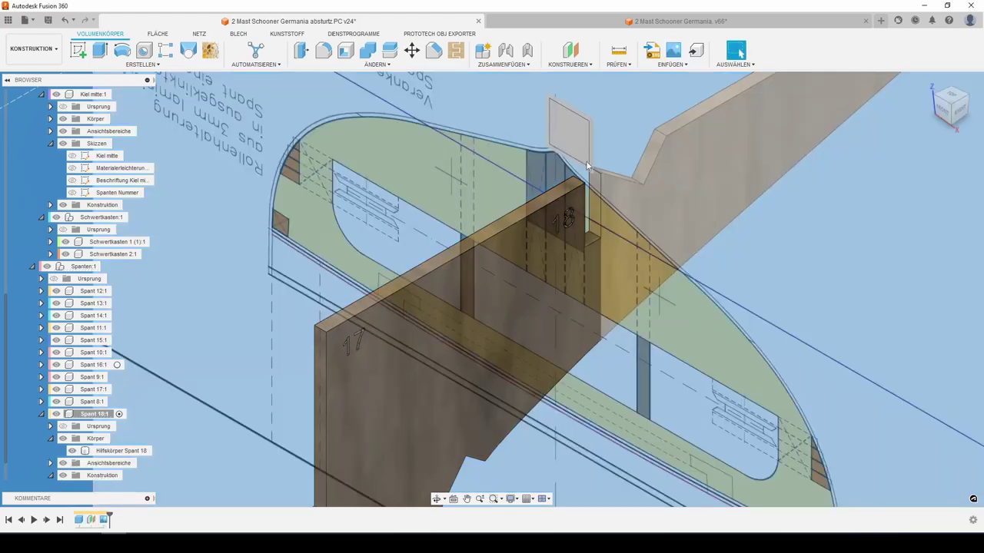
{"action": "scroll", "coordinate": [586, 165], "scroll_direction": "down", "scroll_amount": 2}
{"action": "scroll", "coordinate": [587, 169], "scroll_direction": "down", "scroll_amount": 2}
{"action": "scroll", "coordinate": [586, 177], "scroll_direction": "down", "scroll_amount": 3}
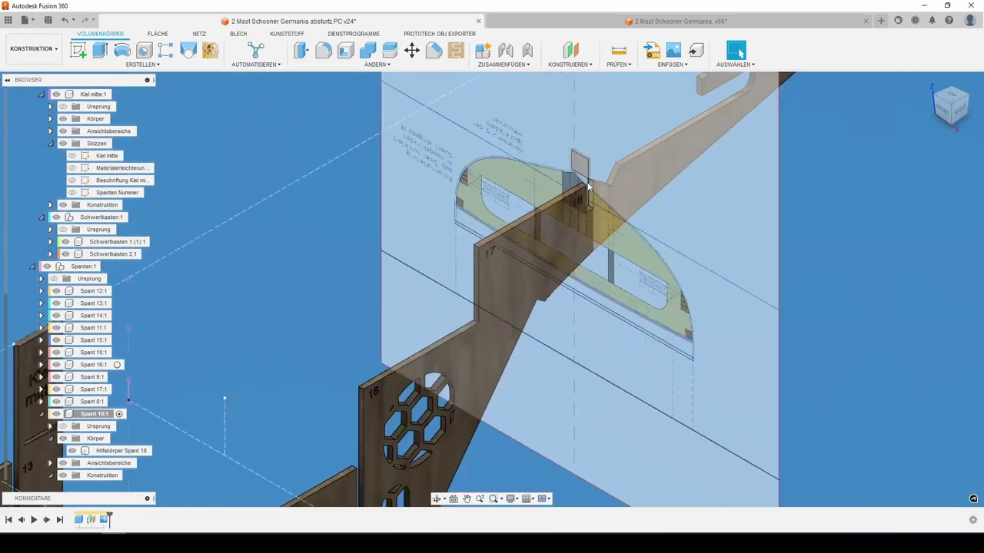
{"action": "scroll", "coordinate": [586, 185], "scroll_direction": "down", "scroll_amount": 2}
{"action": "scroll", "coordinate": [586, 185], "scroll_direction": "down", "scroll_amount": 4}
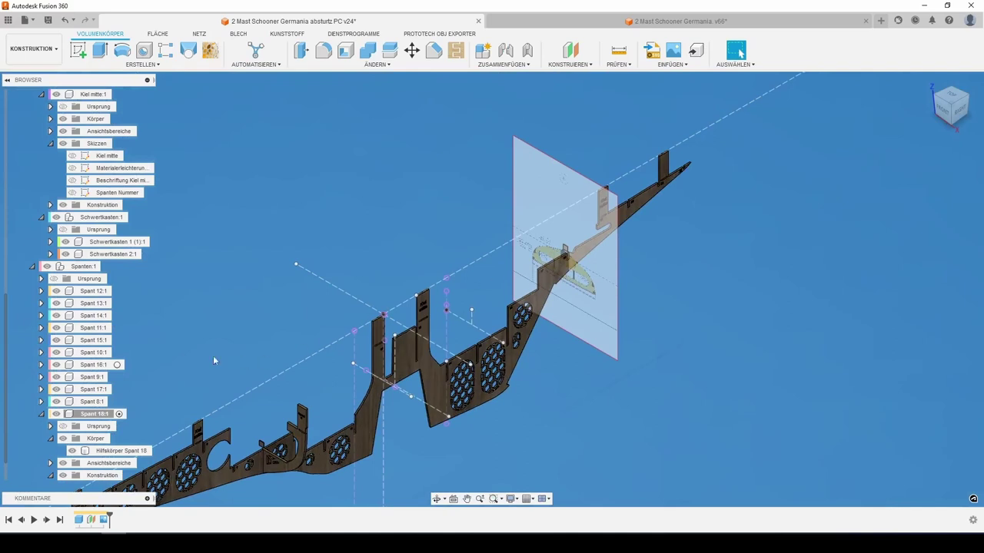
{"action": "right_click", "coordinate": [123, 450]}
{"action": "left_click", "coordinate": [101, 464]}
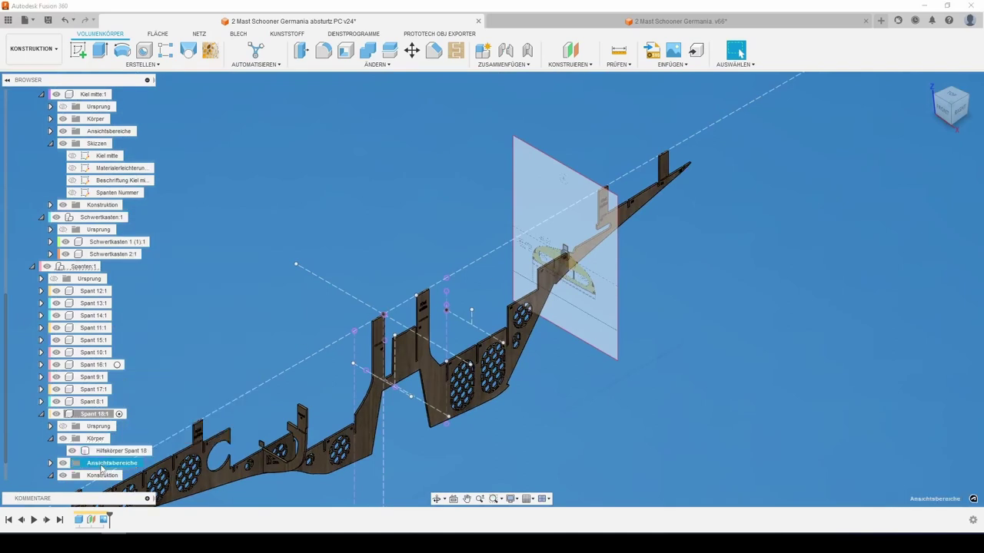
{"action": "left_click", "coordinate": [50, 464]}
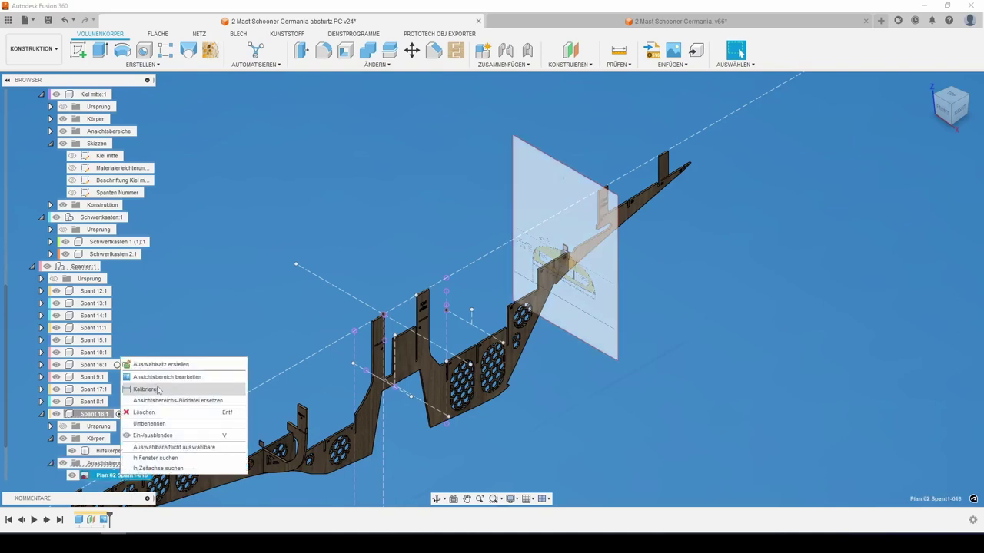
- Rotate the Plan 02 Spant1-018 canvas to a 180° Z-angle
{"action": "left_click", "coordinate": [163, 378]}
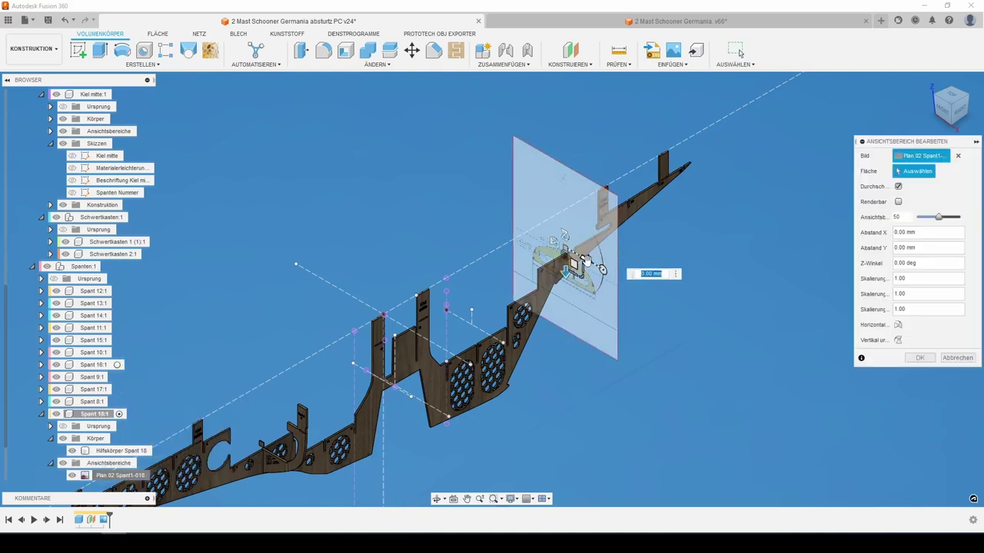
{"action": "left_click_drag", "start_coordinate": [601, 266], "coordinate": [531, 229]}
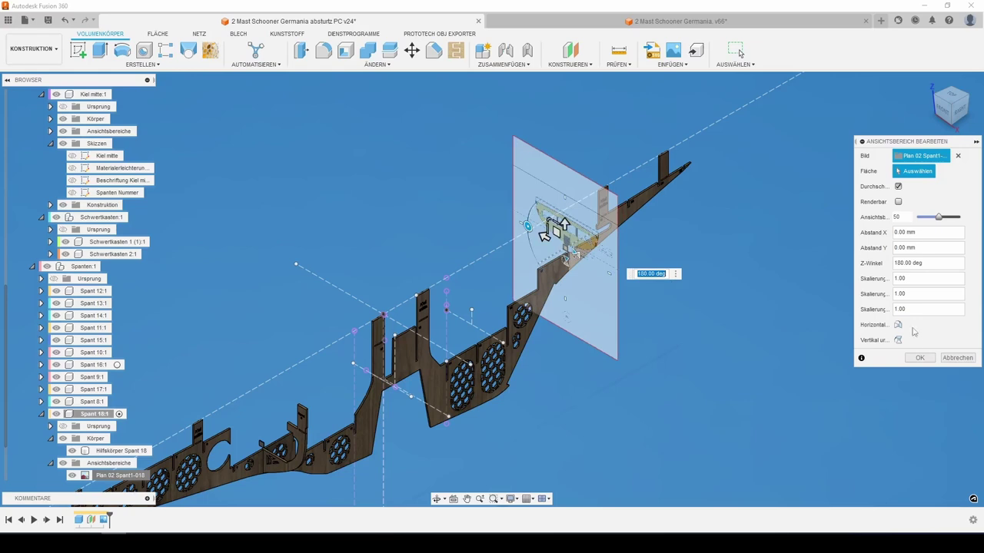
{"action": "left_click", "coordinate": [920, 359]}
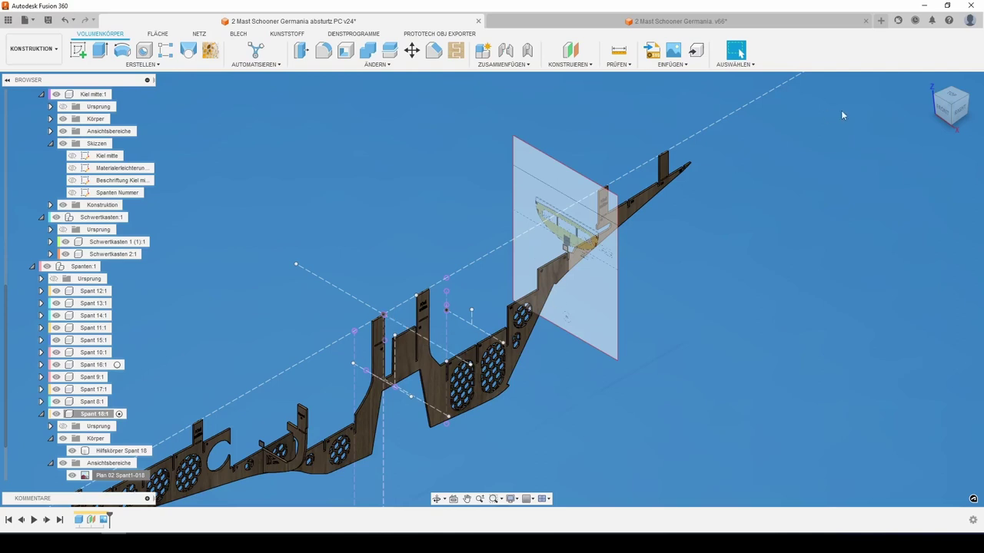
{"action": "left_click", "coordinate": [943, 110]}
- Frame the canvas, hide the keel body and the Spant 8 plate, and begin editing the canvas
{"action": "right_click", "coordinate": [108, 475]}
{"action": "left_click", "coordinate": [139, 402]}
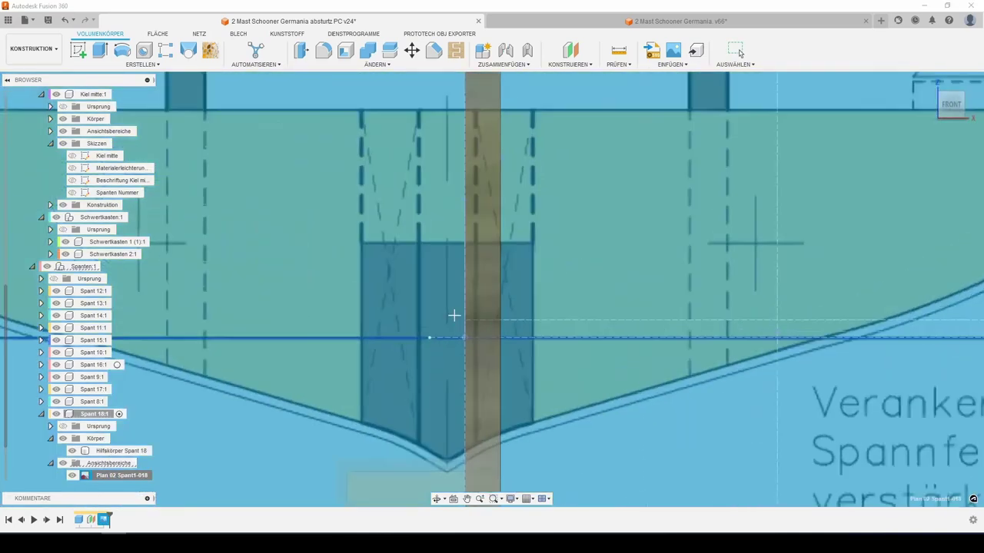
{"action": "scroll", "coordinate": [454, 316], "scroll_direction": "up", "scroll_amount": 2}
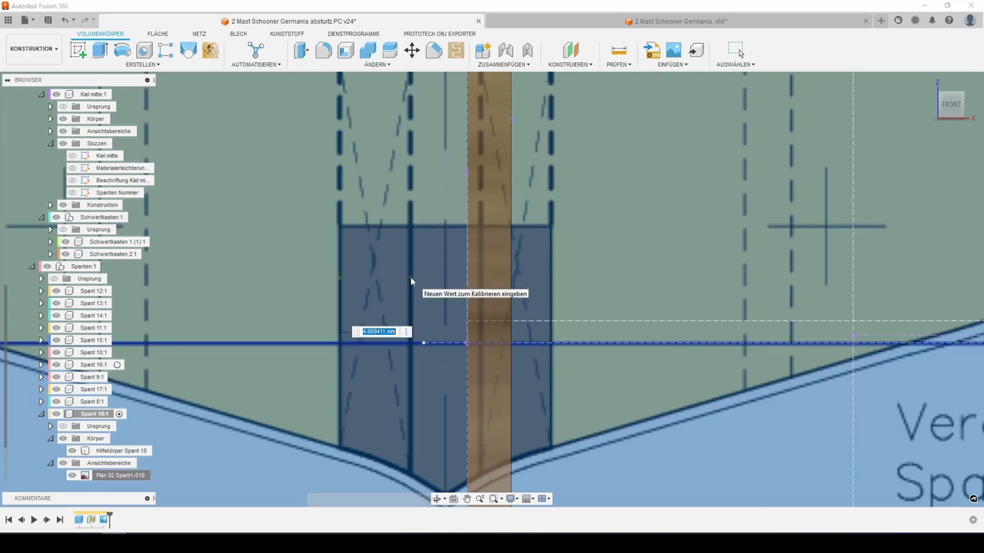
{"action": "scroll", "coordinate": [416, 340], "scroll_direction": "up", "scroll_amount": 3}
{"action": "scroll", "coordinate": [416, 340], "scroll_direction": "down", "scroll_amount": 10}
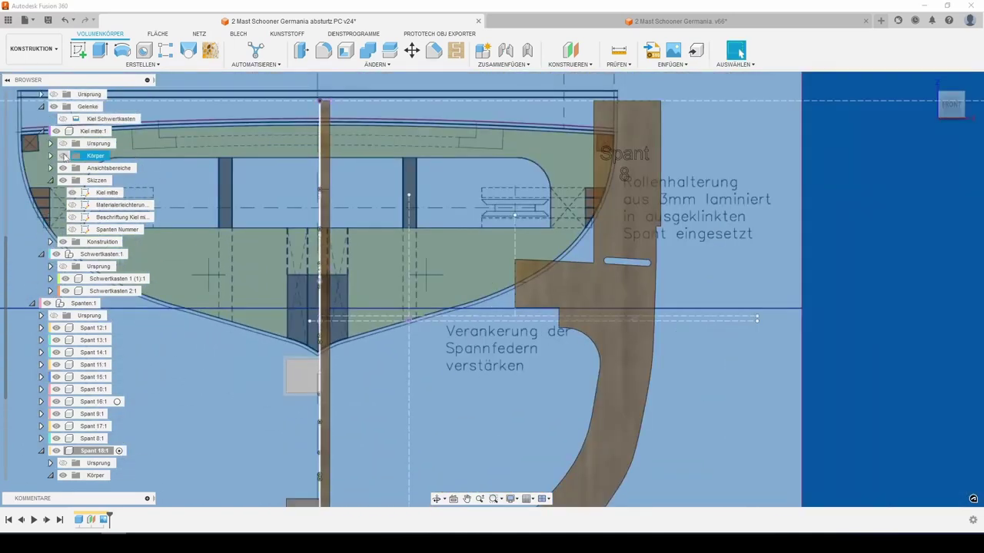
{"action": "left_click", "coordinate": [72, 155]}
{"action": "scroll", "coordinate": [93, 308], "scroll_direction": "down", "scroll_amount": 1}
{"action": "left_click", "coordinate": [42, 366]}
{"action": "left_click", "coordinate": [42, 365]}
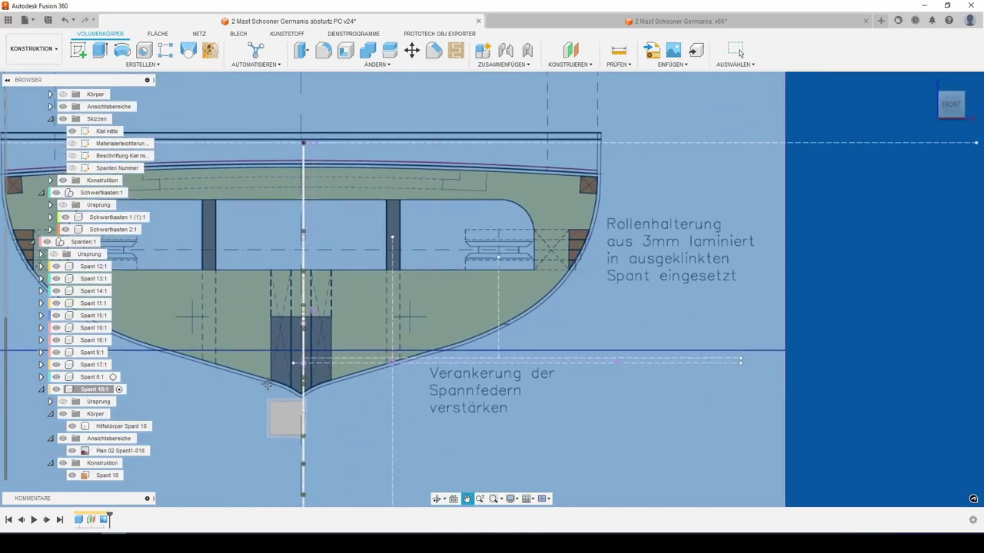
{"action": "right_click", "coordinate": [117, 451]}
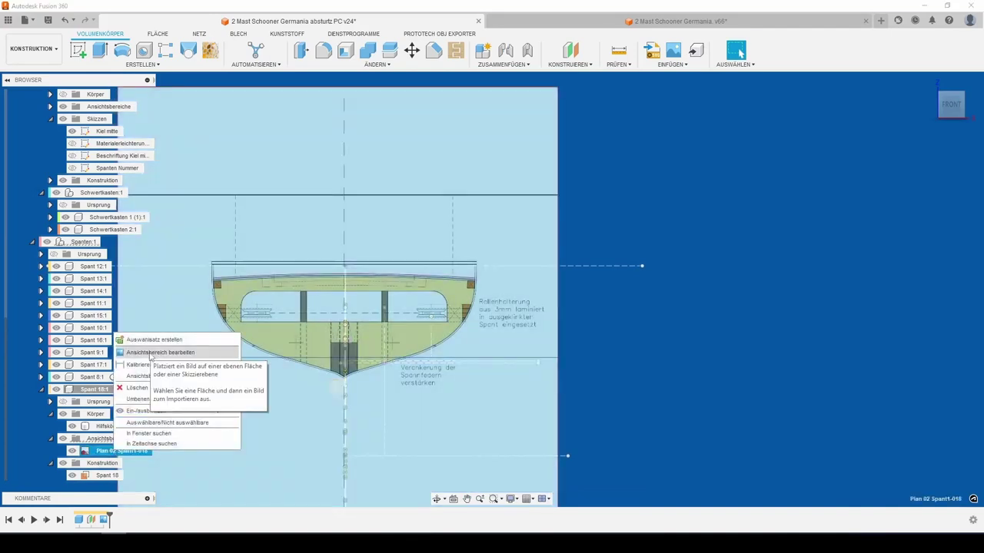
{"action": "left_click", "coordinate": [153, 352]}
- Shift the canvas sideways and set its Y offset to 0.7 mm
{"action": "left_click_drag", "start_coordinate": [338, 416], "coordinate": [345, 370]}
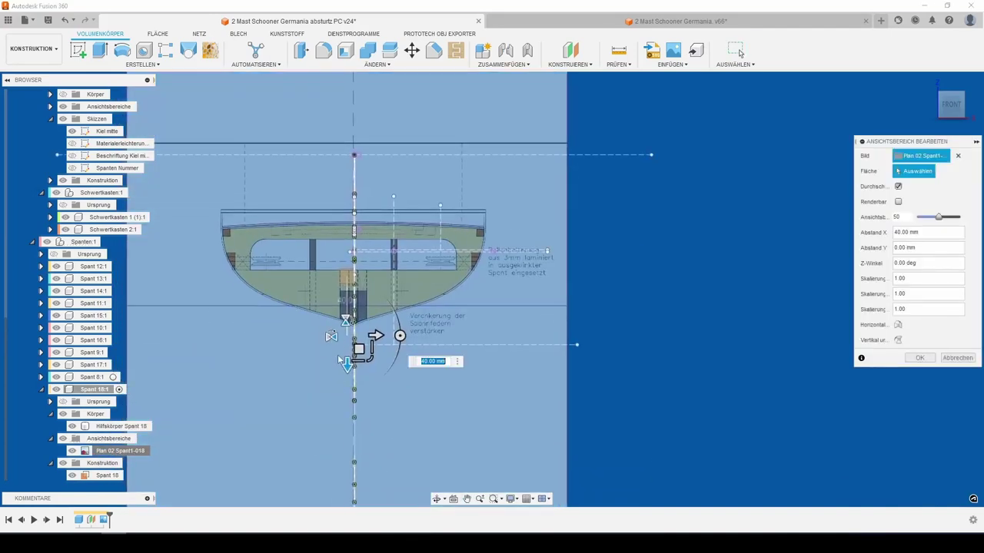
{"action": "type", "text": "4"}
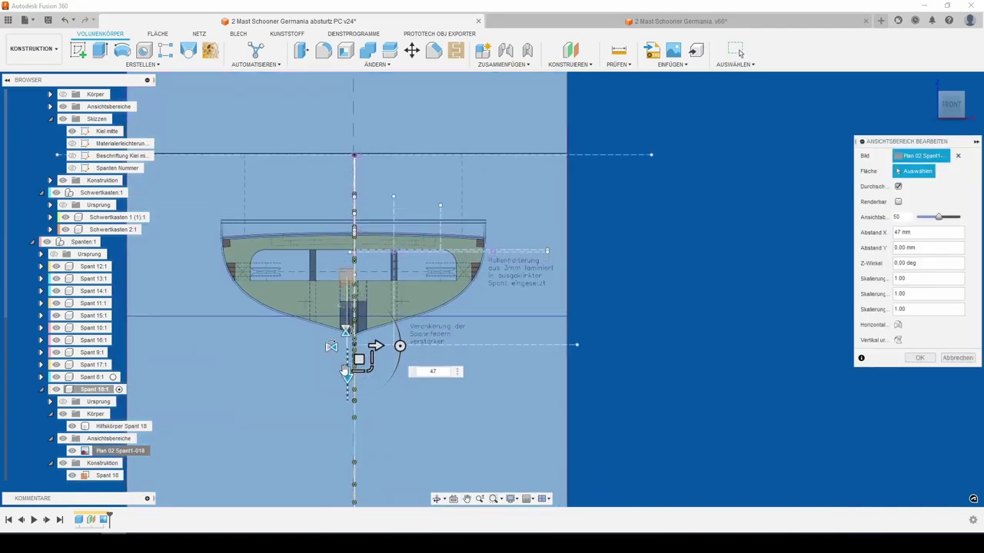
{"action": "type", "text": "7.7"}
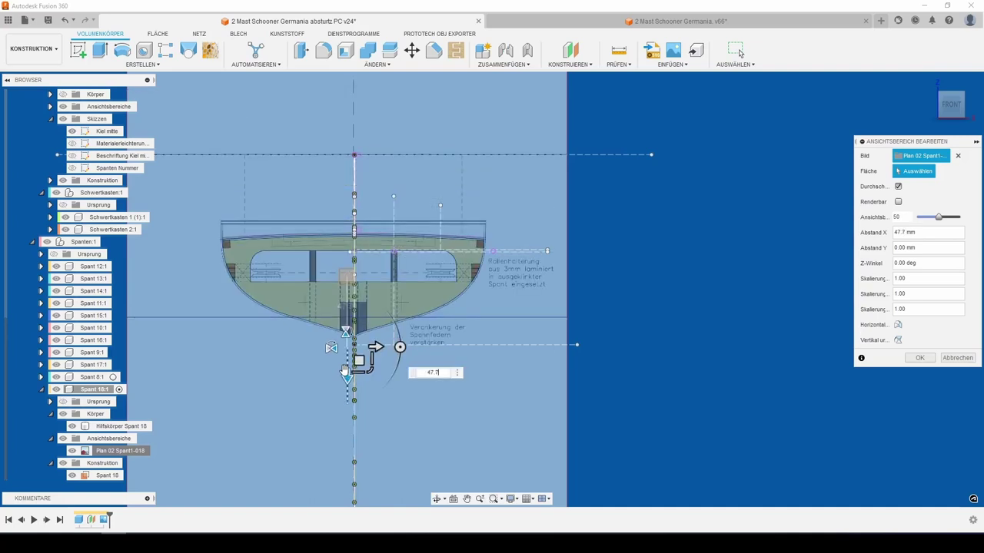
{"action": "type", "text": "1.5"}
{"action": "scroll", "coordinate": [349, 299], "scroll_direction": "up", "scroll_amount": 5}
{"action": "scroll", "coordinate": [338, 284], "scroll_direction": "up", "scroll_amount": 4}
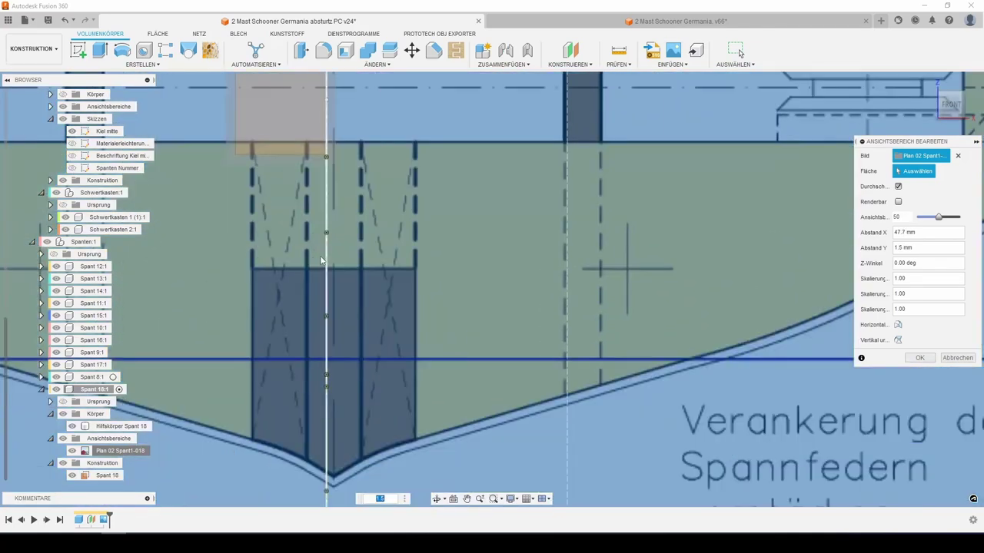
{"action": "key", "text": "BackSpace"}
{"action": "type", "text": ".7"}
{"action": "scroll", "coordinate": [332, 275], "scroll_direction": "down", "scroll_amount": 5}
{"action": "scroll", "coordinate": [332, 274], "scroll_direction": "down", "scroll_amount": 2}
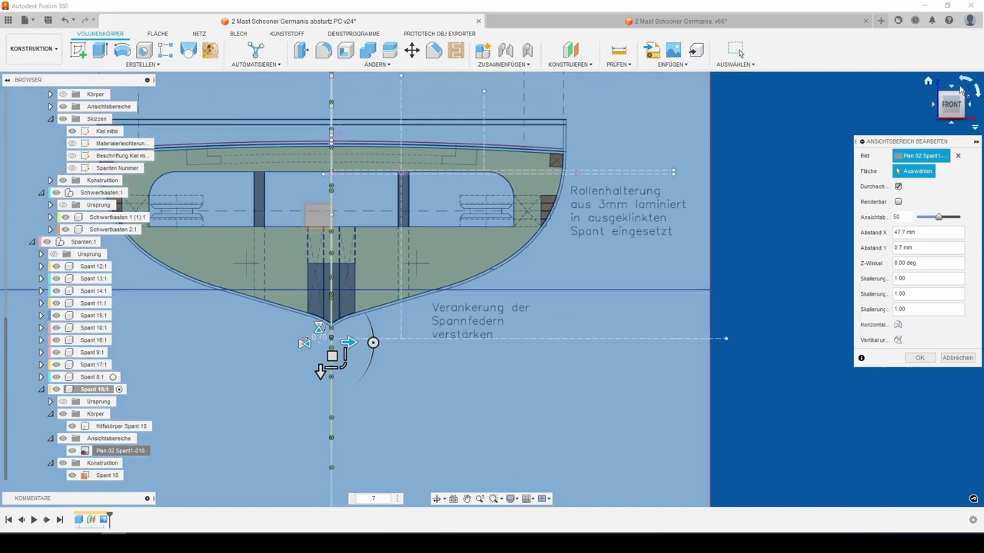
{"action": "scroll", "coordinate": [592, 372], "scroll_direction": "down", "scroll_amount": 3}
{"action": "scroll", "coordinate": [592, 372], "scroll_direction": "down", "scroll_amount": 2}
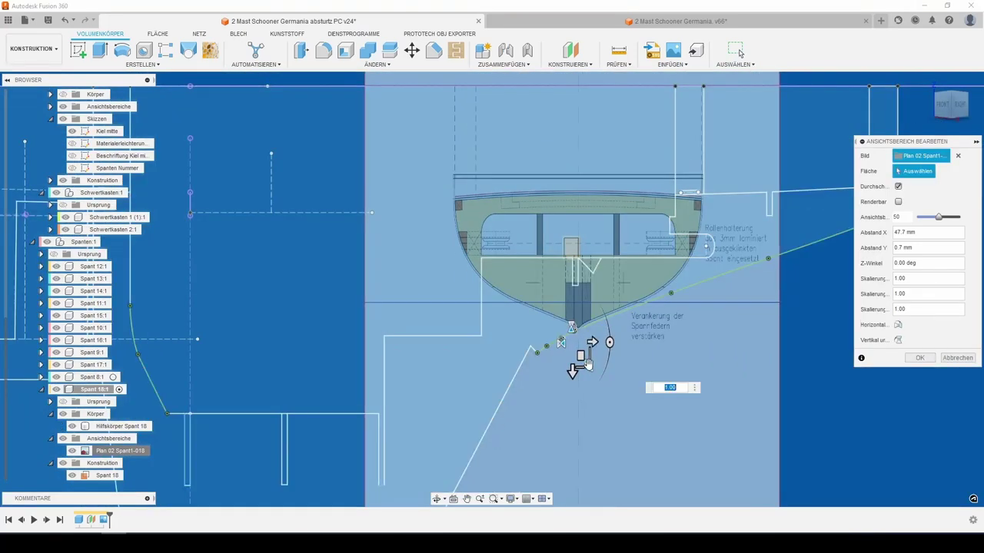
- Adjust the canvas X offset to 2.2 mm and its scale to 1.02
{"action": "type", "text": "2"}
{"action": "type", "text": "3"}
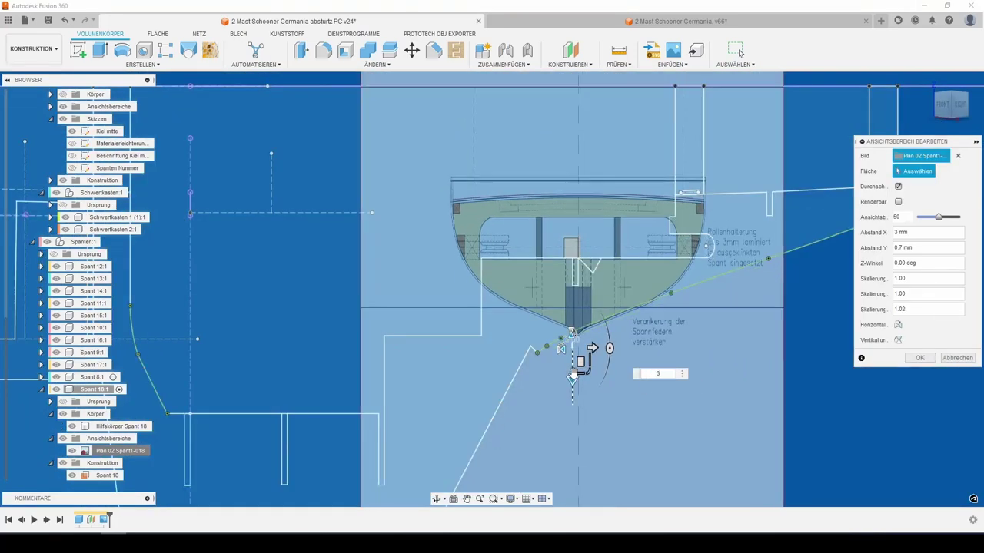
{"action": "type", "text": "2.5"}
{"action": "scroll", "coordinate": [573, 369], "scroll_direction": "up", "scroll_amount": 2}
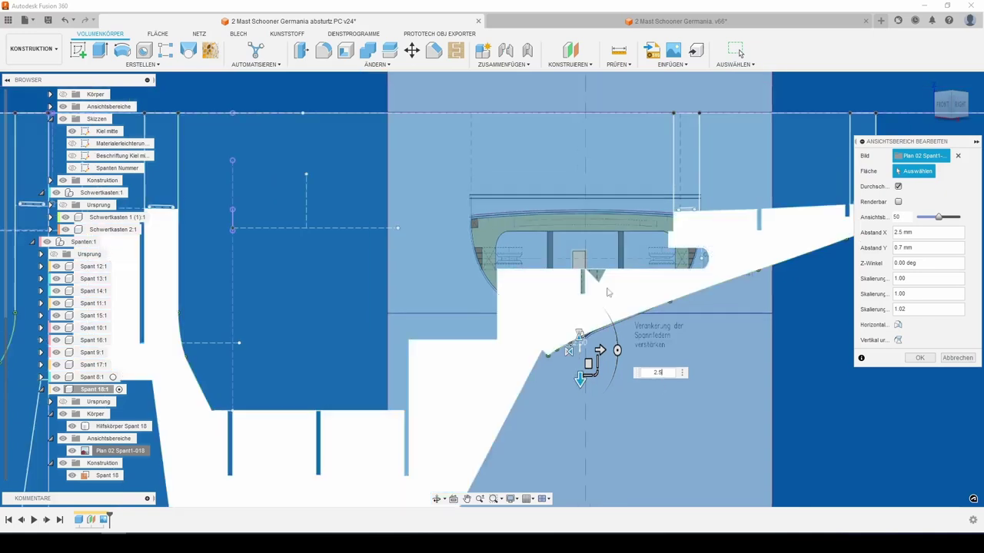
{"action": "scroll", "coordinate": [571, 359], "scroll_direction": "up", "scroll_amount": 3}
{"action": "scroll", "coordinate": [571, 359], "scroll_direction": "down", "scroll_amount": 2}
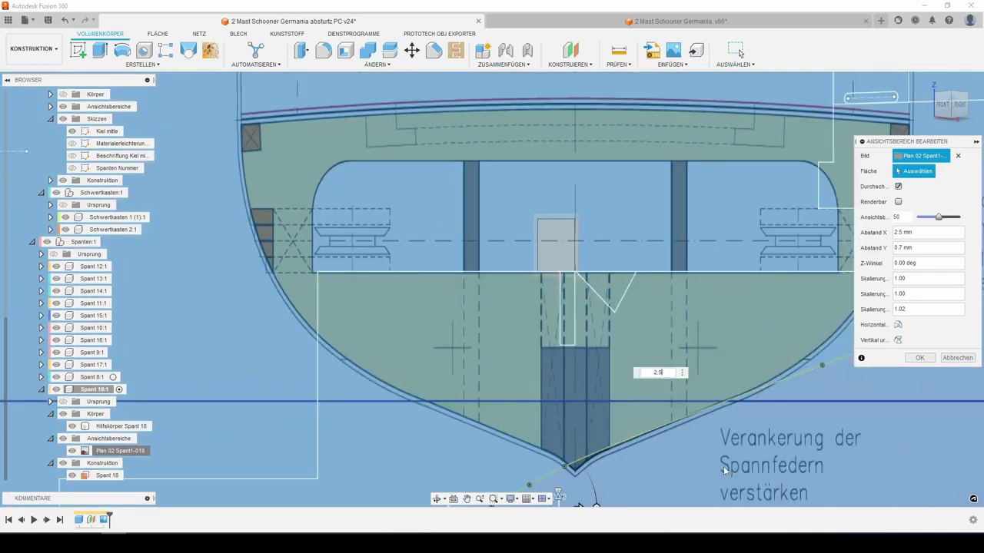
{"action": "key", "text": "BackSpace"}
{"action": "key", "text": "BackSpace"}
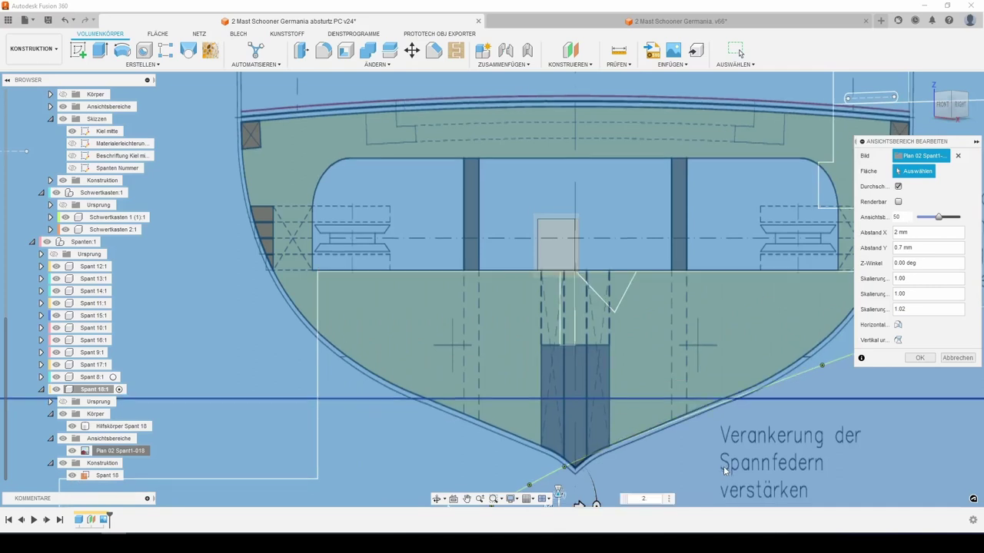
{"action": "type", "text": ".2"}
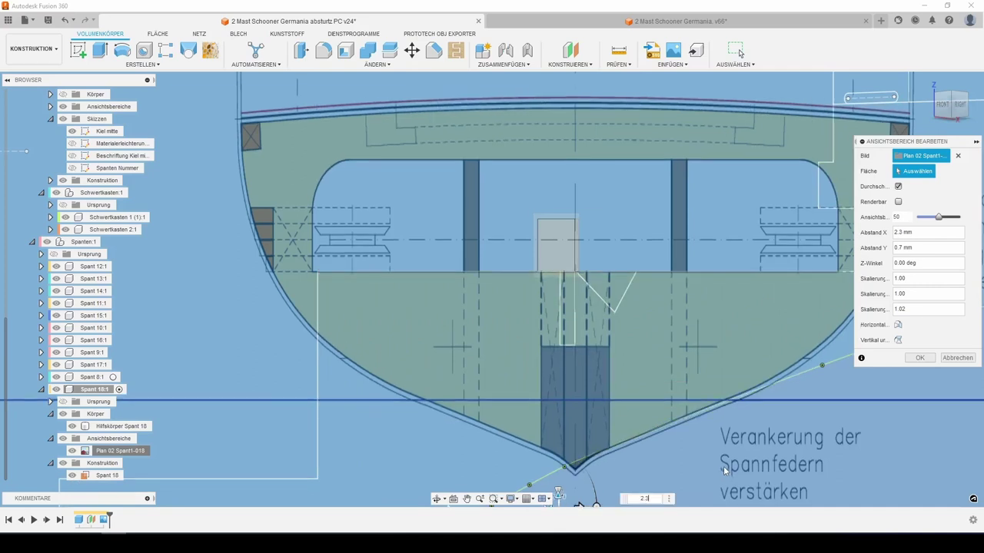
{"action": "scroll", "coordinate": [723, 466], "scroll_direction": "down", "scroll_amount": 3}
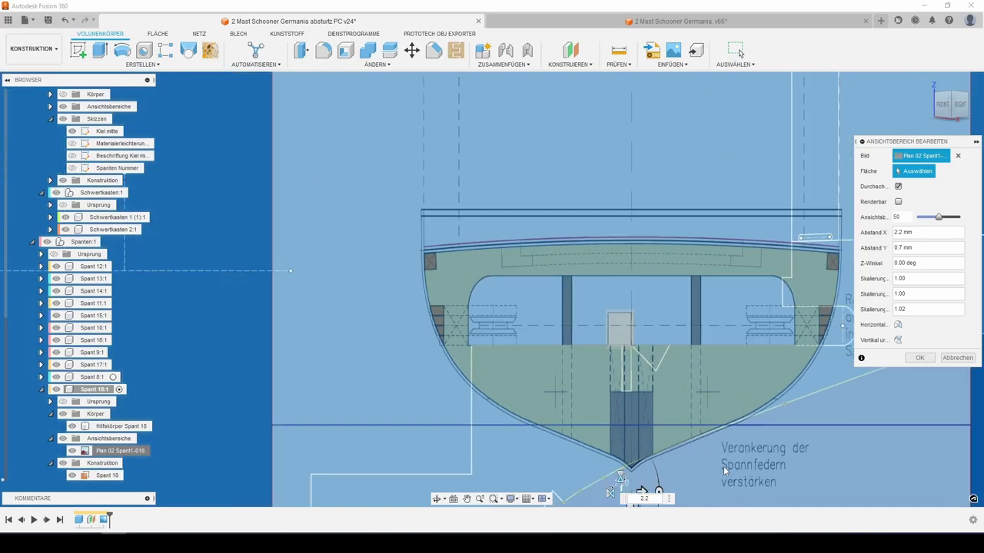
{"action": "scroll", "coordinate": [723, 466], "scroll_direction": "down", "scroll_amount": 2}
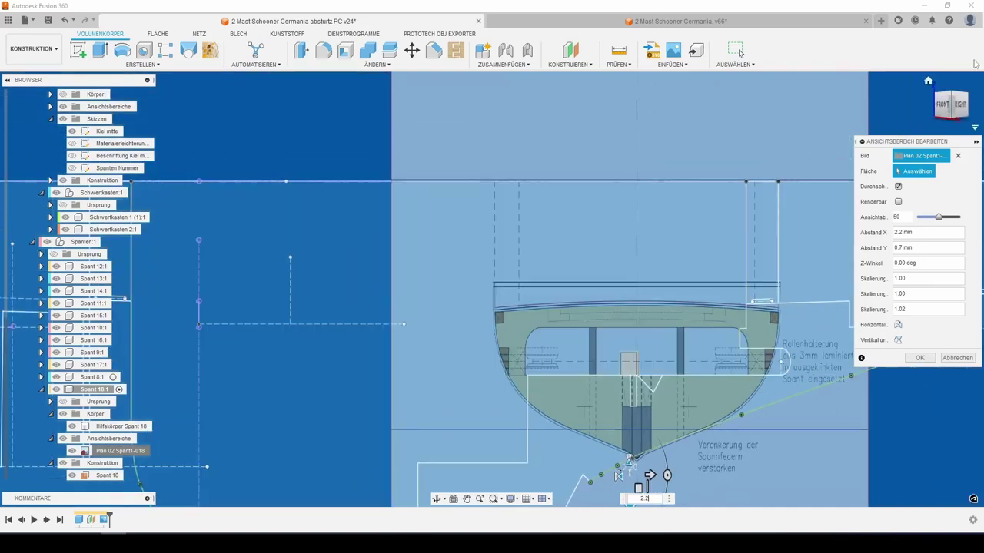
- Apply the canvas placement from the front view and save a new version
{"action": "left_click", "coordinate": [951, 104]}
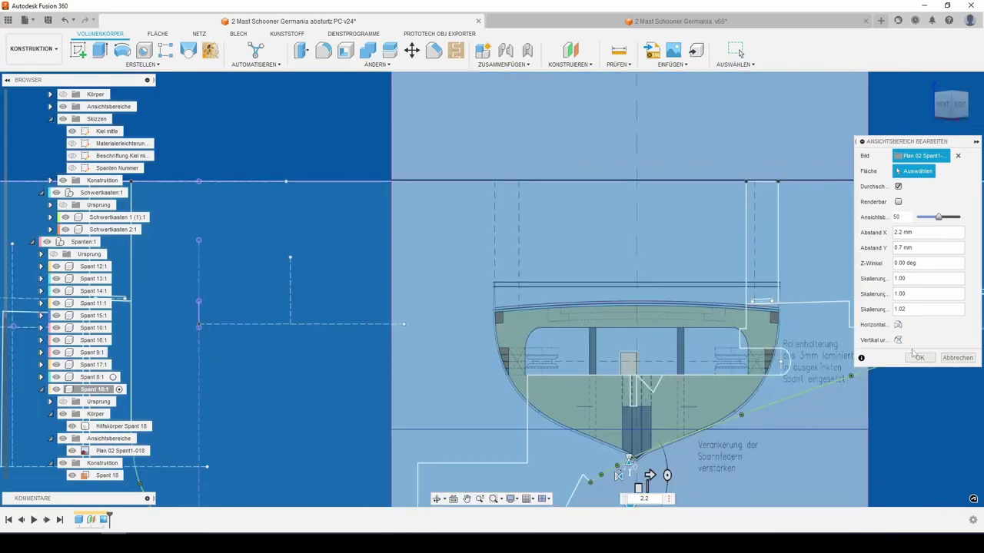
{"action": "left_click", "coordinate": [917, 357]}
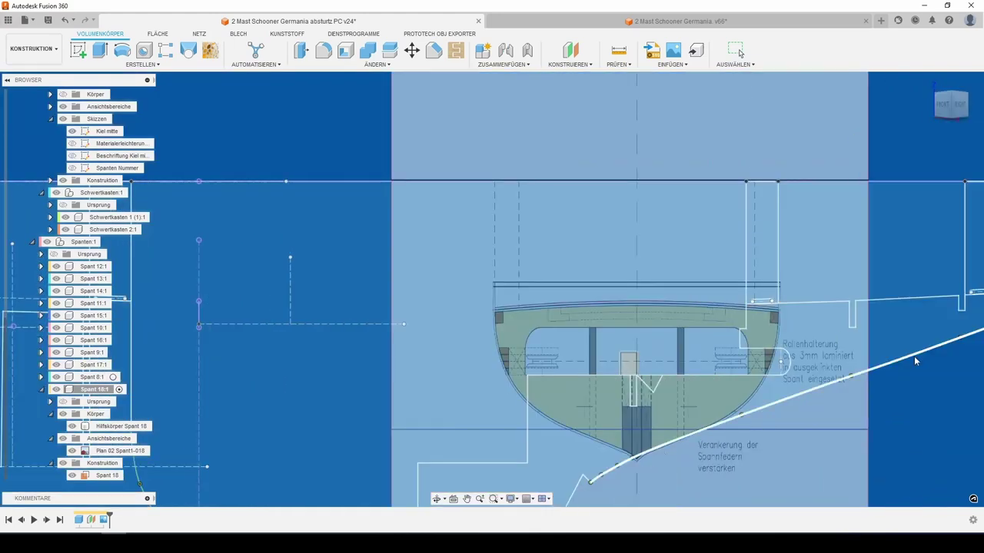
{"action": "key", "text": "ctrl+s"}
{"action": "key", "text": "Return"}
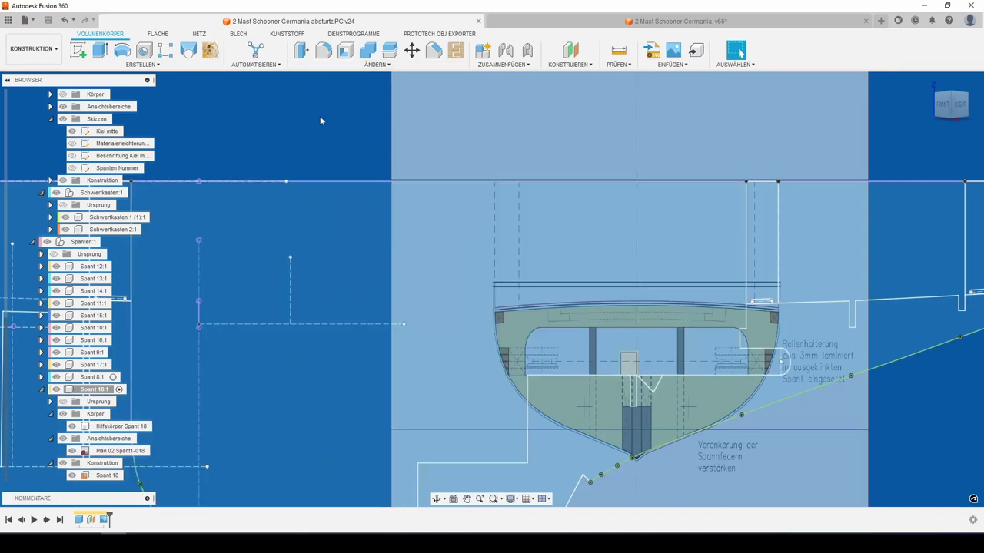
- Project the Kiel mitte keel geometry into the Spant 18 sketch, viewed from the front
{"action": "left_click", "coordinate": [939, 106]}
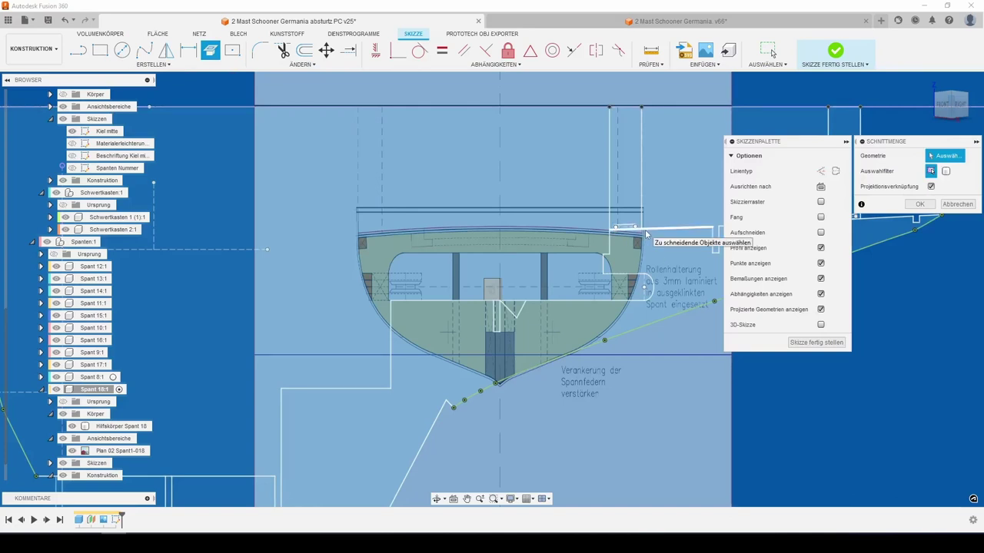
{"action": "left_click", "coordinate": [507, 301]}
{"action": "scroll", "coordinate": [499, 336], "scroll_direction": "up", "scroll_amount": 3}
{"action": "scroll", "coordinate": [498, 338], "scroll_direction": "up", "scroll_amount": 2}
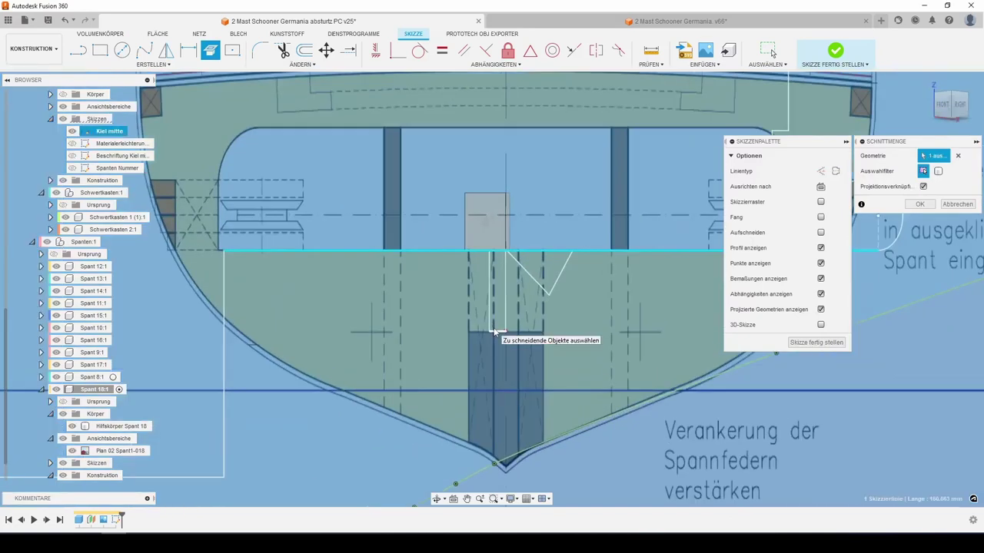
{"action": "key", "text": "Escape"}
{"action": "scroll", "coordinate": [438, 392], "scroll_direction": "down", "scroll_amount": 2}
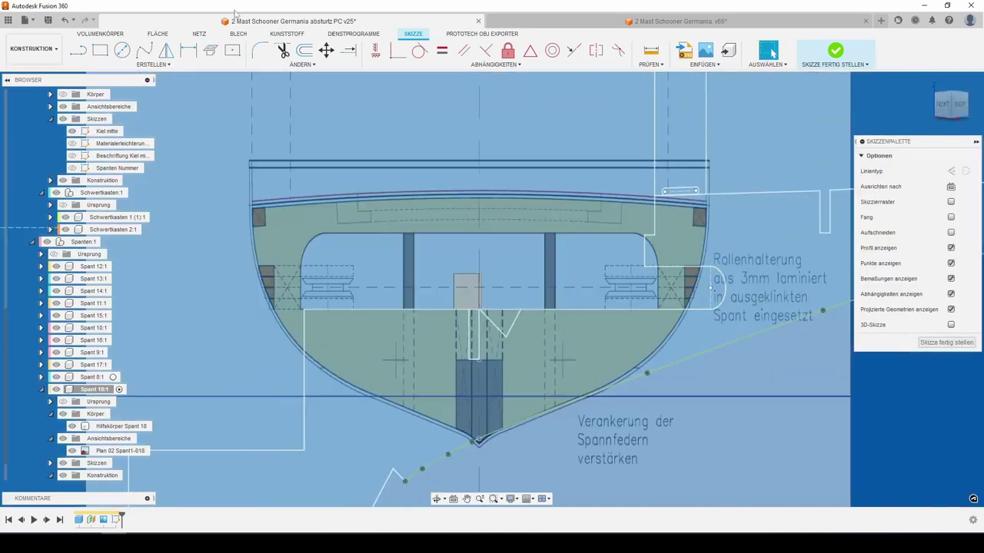
{"action": "left_click", "coordinate": [151, 64]}
{"action": "mouse_move", "coordinate": [223, 224]}
{"action": "left_click", "coordinate": [209, 221]}
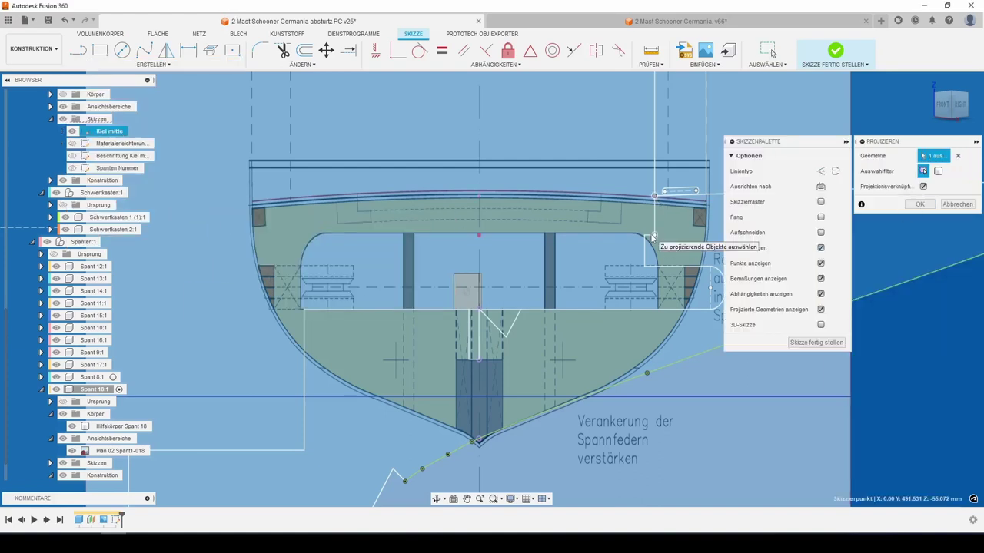
{"action": "left_click", "coordinate": [919, 203]}
{"action": "left_click", "coordinate": [934, 114]}
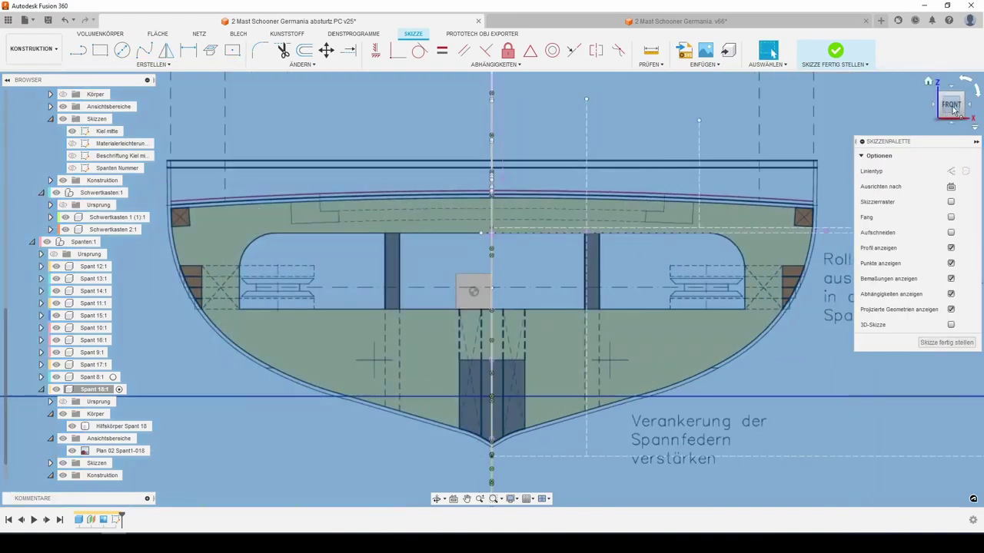
- Draw the keel slot line with its length taken from the Material thickness parameter
{"action": "left_click", "coordinate": [78, 50]}
{"action": "left_click", "coordinate": [508, 362]}
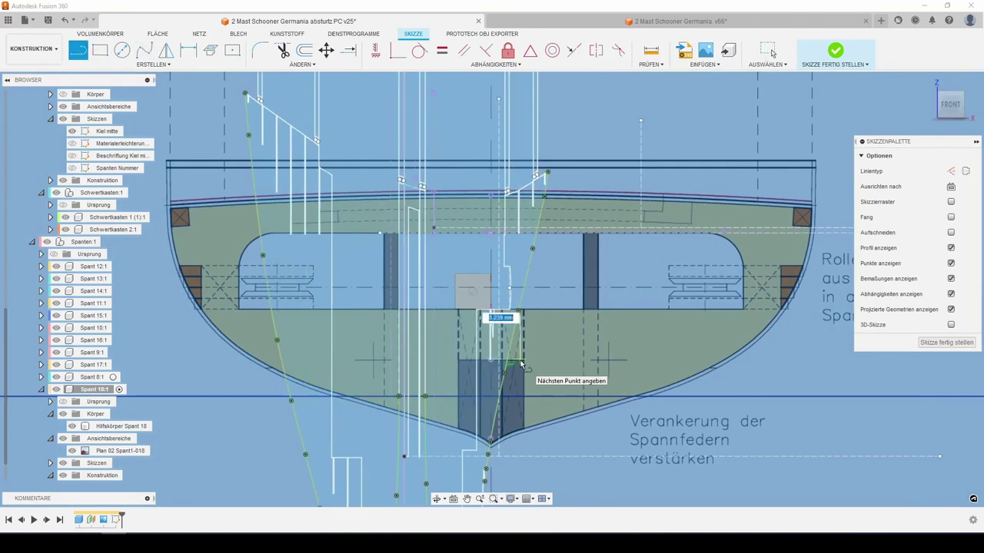
{"action": "key", "text": "BackSpace"}
{"action": "type", "text": "Material8mm"}
{"action": "type", "text": ")"}
{"action": "key", "text": "Tab"}
{"action": "key", "text": "Return"}
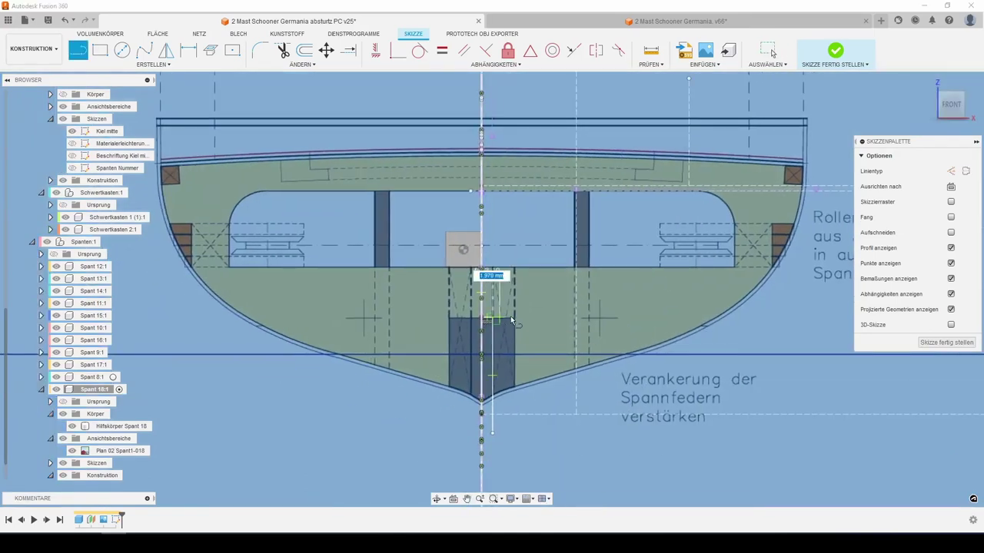
{"action": "left_click", "coordinate": [487, 318]}
{"action": "key", "text": "Escape"}
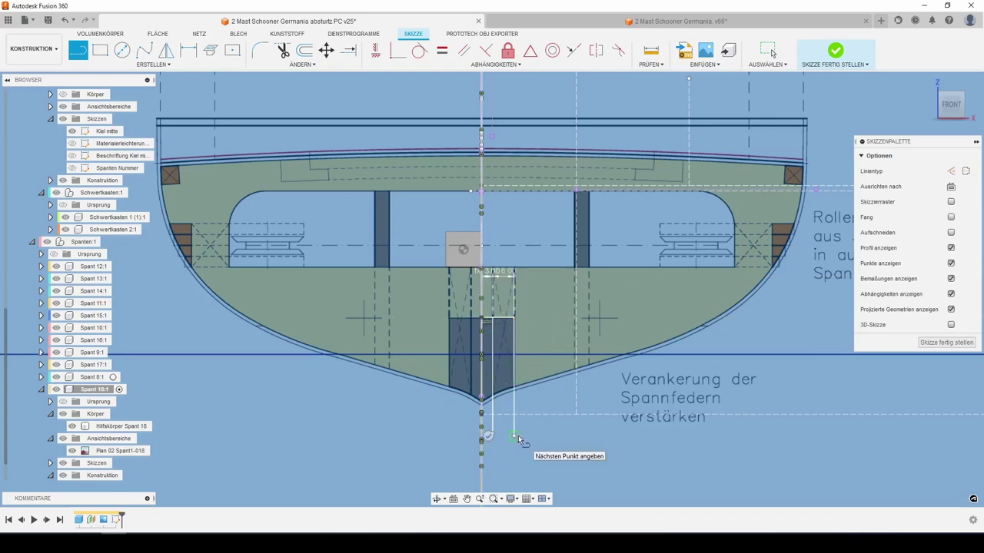
- Dimension the keel slot height to 33 mm
{"action": "key", "text": "d"}
{"action": "left_click", "coordinate": [492, 377]}
{"action": "left_click", "coordinate": [453, 371]}
{"action": "type", "text": "33"}
{"action": "key", "text": "Return"}
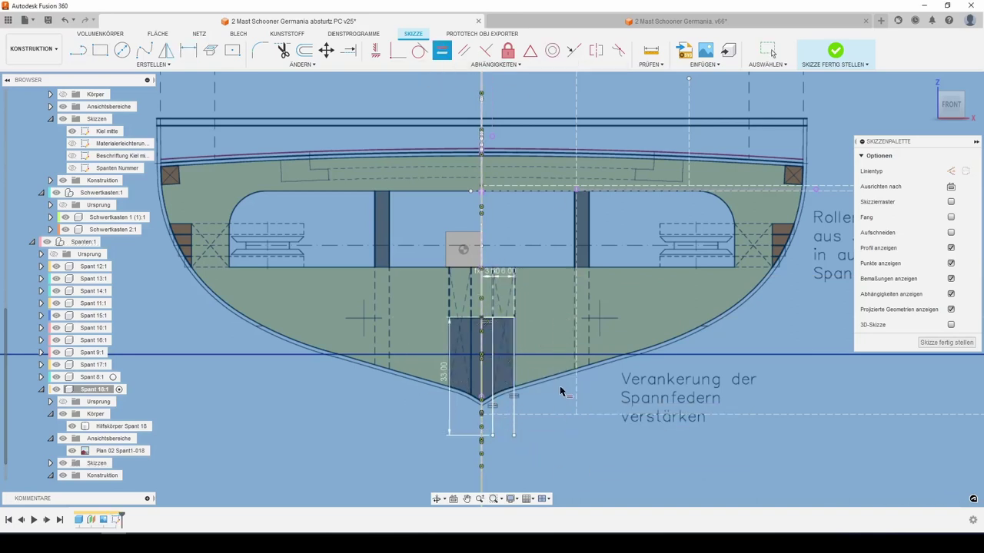
- Draw a horizontal line at the top of the slot and set its length to 70.50 mm
{"action": "key", "text": "l"}
{"action": "middle_click_drag", "start_coordinate": [488, 320], "coordinate": [456, 412]}
{"action": "scroll", "coordinate": [456, 413], "scroll_direction": "up", "scroll_amount": 5}
{"action": "middle_click_drag", "start_coordinate": [400, 318], "coordinate": [368, 487]}
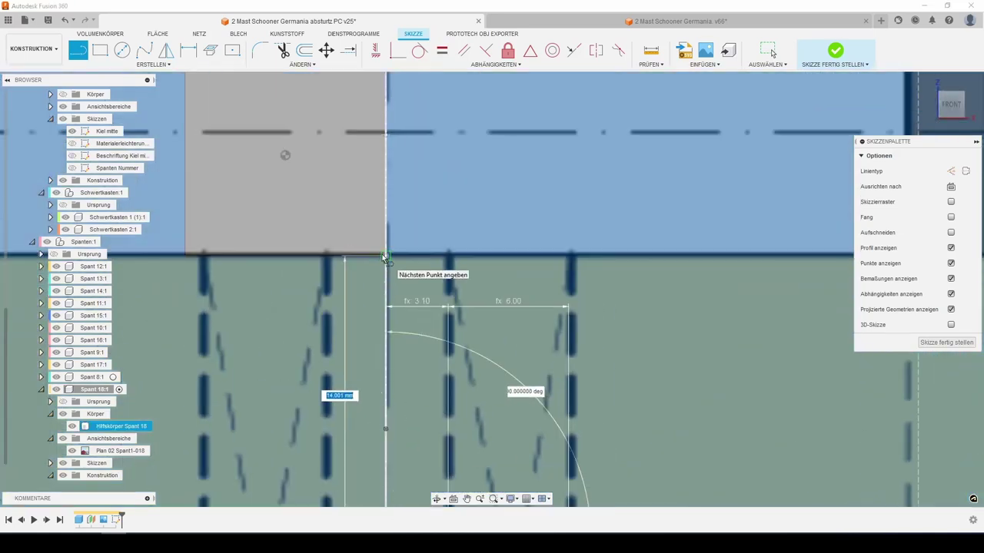
{"action": "middle_click_drag", "start_coordinate": [588, 323], "coordinate": [457, 284]}
{"action": "scroll", "coordinate": [457, 285], "scroll_direction": "down", "scroll_amount": 4}
{"action": "type", "text": "70"}
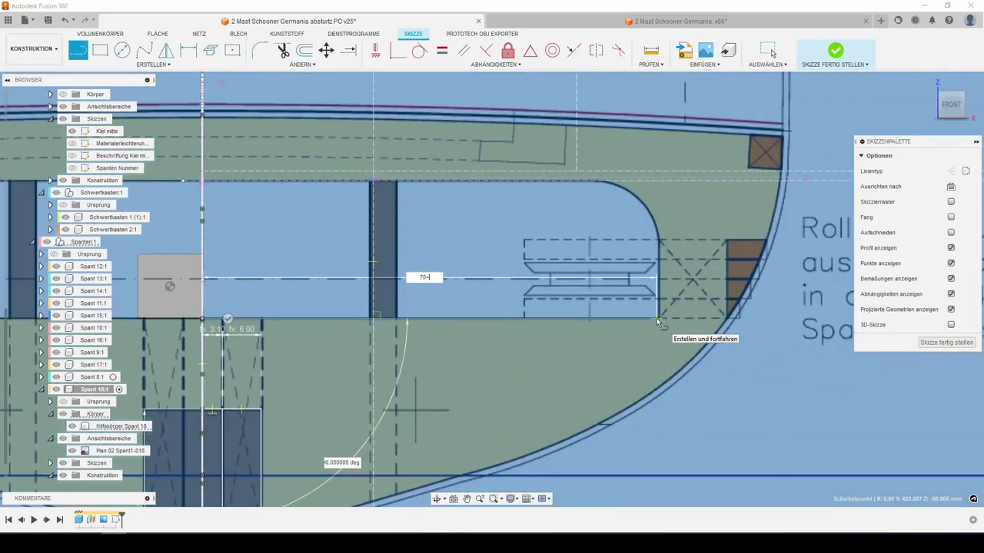
{"action": "key", "text": "Return"}
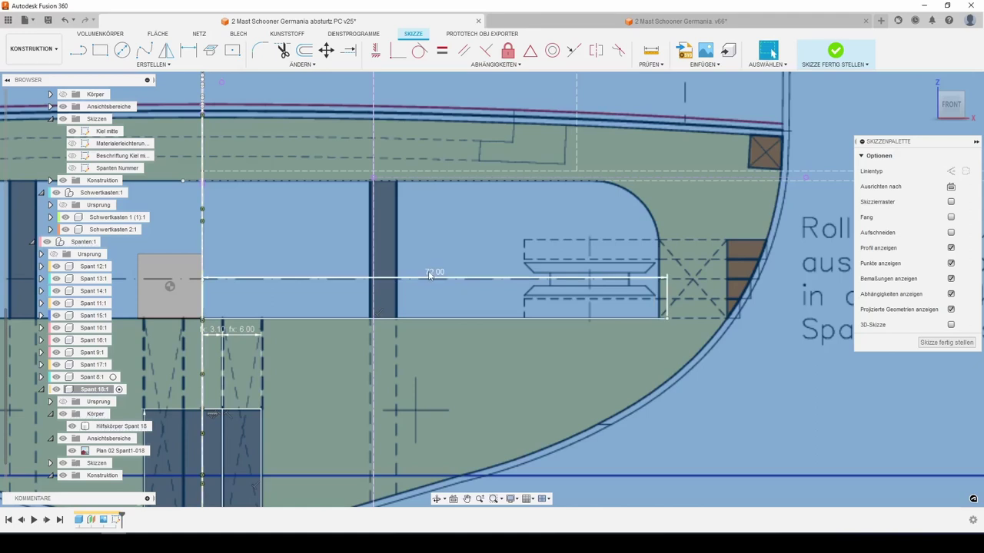
{"action": "double_click", "coordinate": [432, 273]}
{"action": "type", "text": "70.5"}
{"action": "key", "text": "Return"}
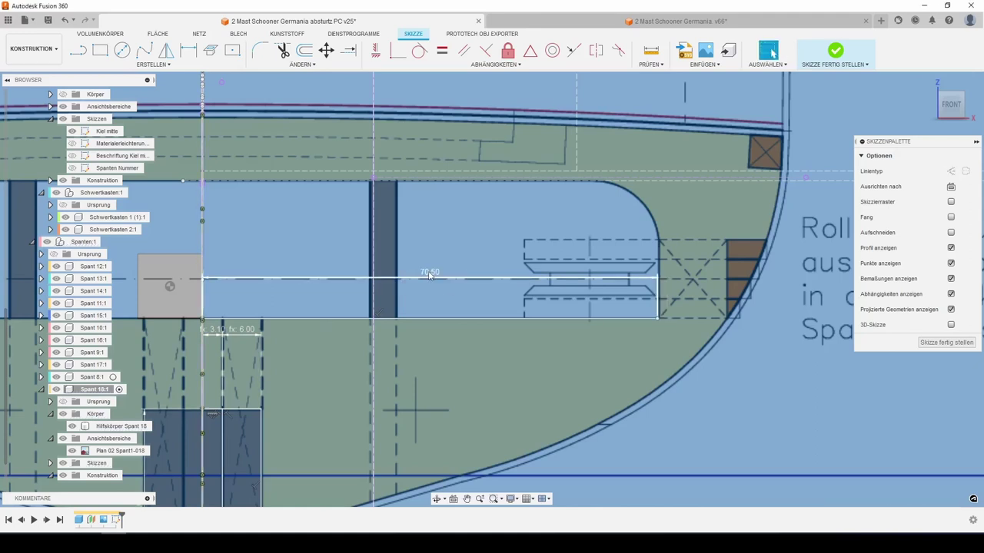
{"action": "middle_click_drag", "start_coordinate": [456, 252], "coordinate": [461, 286]}
{"action": "key", "text": "p"}
{"action": "left_click", "coordinate": [369, 214]}
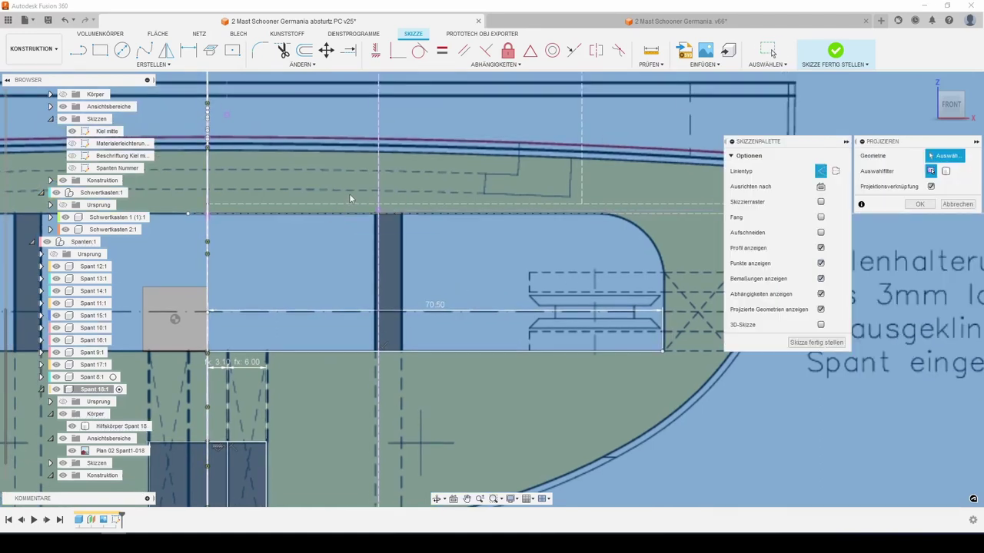
- Project the two edge curves of the right-hand opening into the sketch
{"action": "mouse_move", "coordinate": [349, 194]}
{"action": "middle_mouse_down"}
{"action": "mouse_move", "coordinate": [168, 228]}
{"action": "mouse_move", "coordinate": [416, 237]}
{"action": "middle_mouse_up"}
{"action": "left_click", "coordinate": [402, 221]}
{"action": "left_click", "coordinate": [919, 204]}
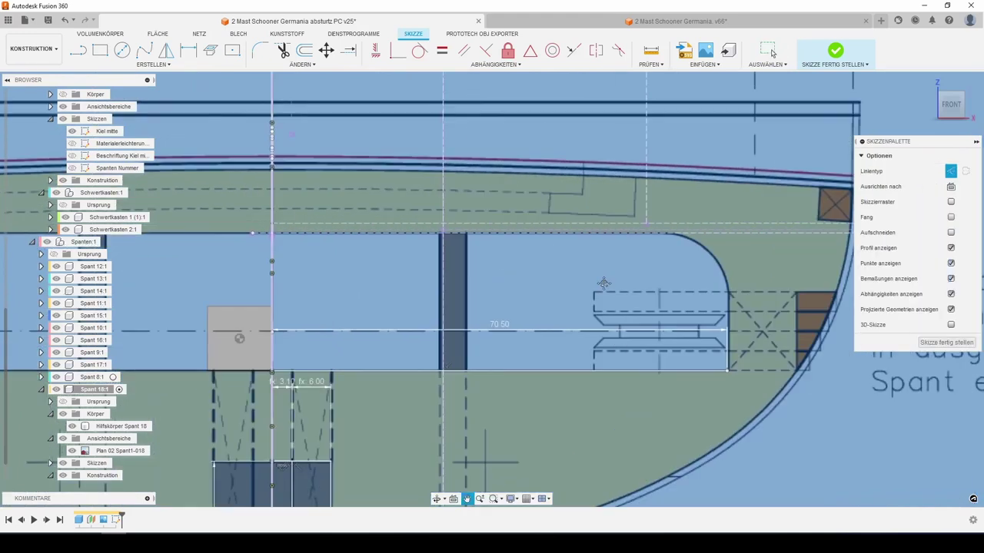
- Draw a horizontal line along the top of the right-hand opening
{"action": "key", "text": "l"}
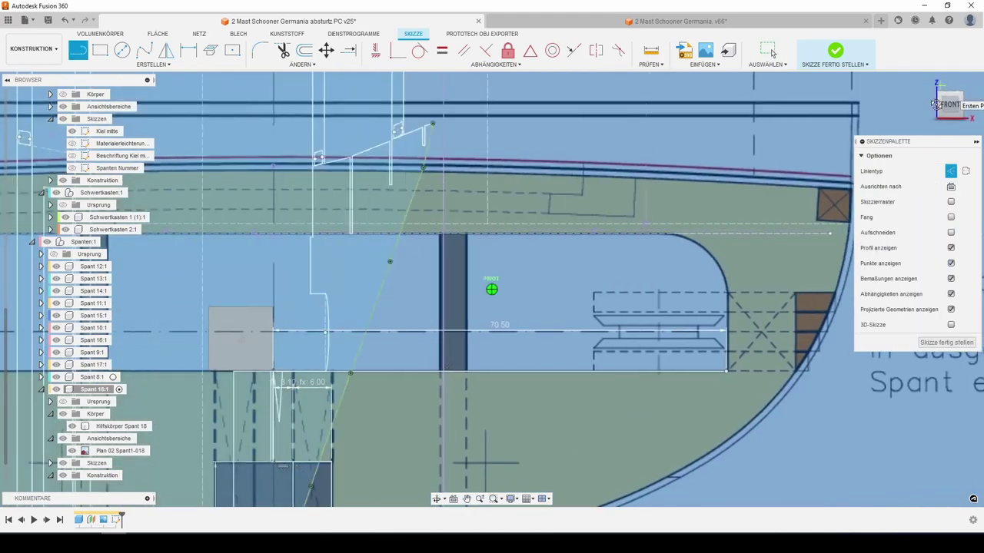
{"action": "left_click", "coordinate": [276, 238]}
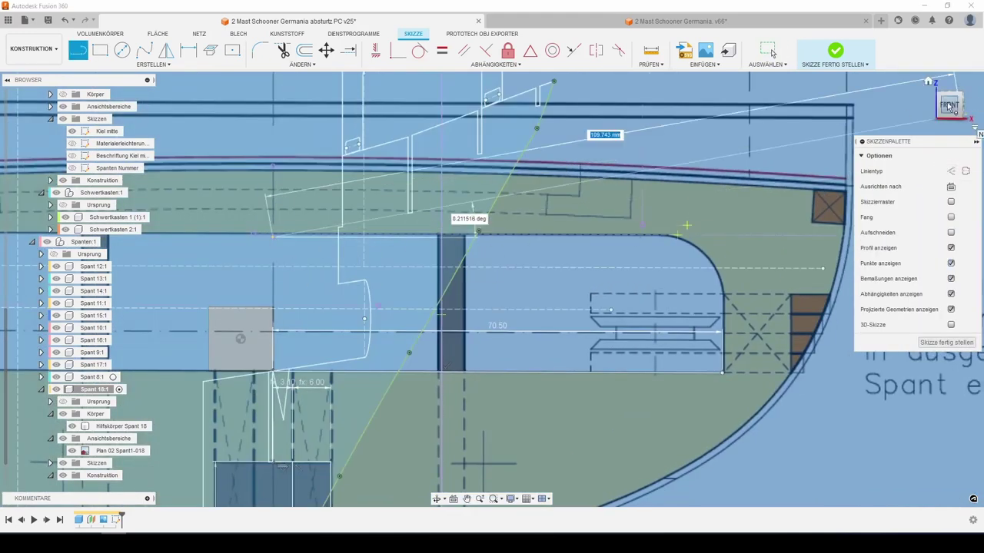
{"action": "left_click", "coordinate": [769, 239]}
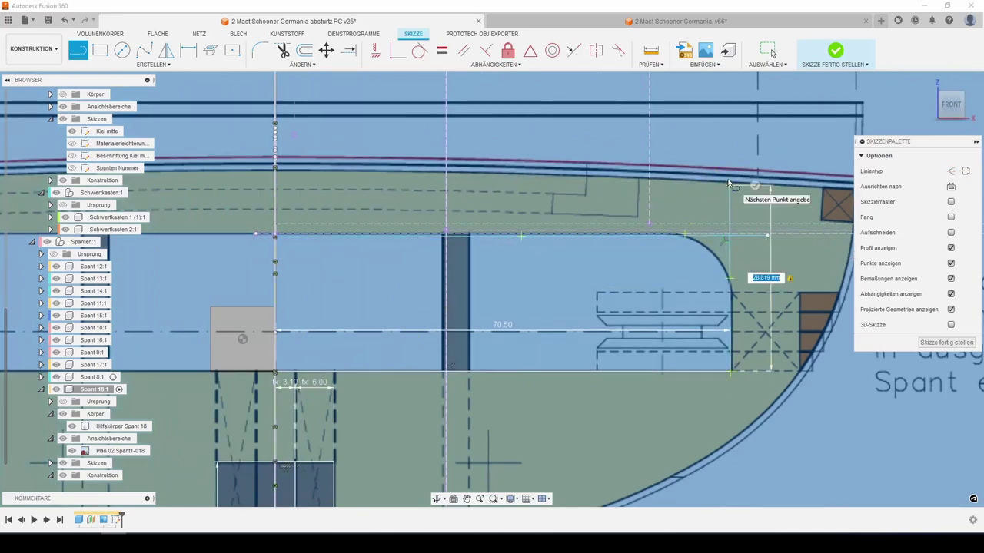
{"action": "key", "text": "Escape"}
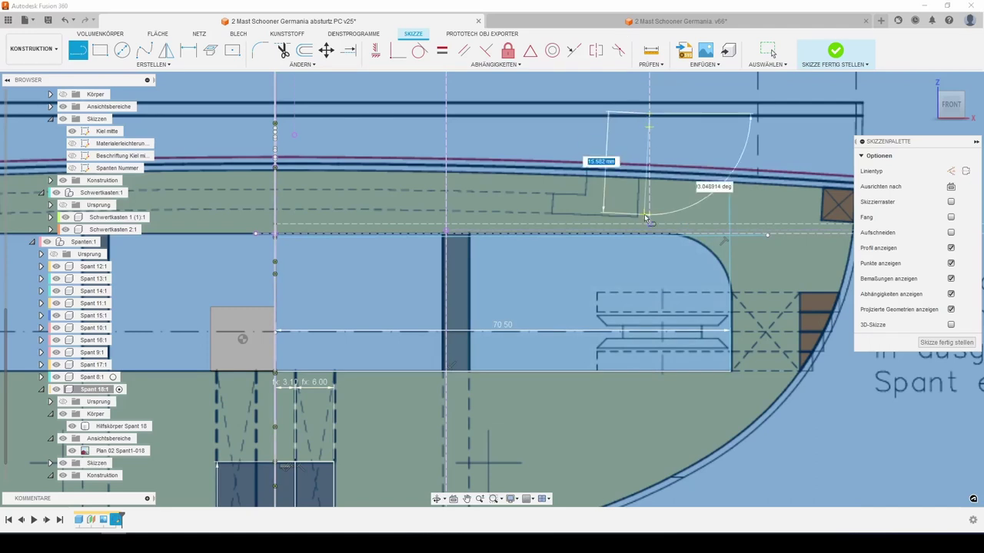
{"action": "key", "text": "Escape"}
{"action": "scroll", "coordinate": [631, 225], "scroll_direction": "down", "scroll_amount": 2}
{"action": "scroll", "coordinate": [632, 230], "scroll_direction": "up", "scroll_amount": 2}
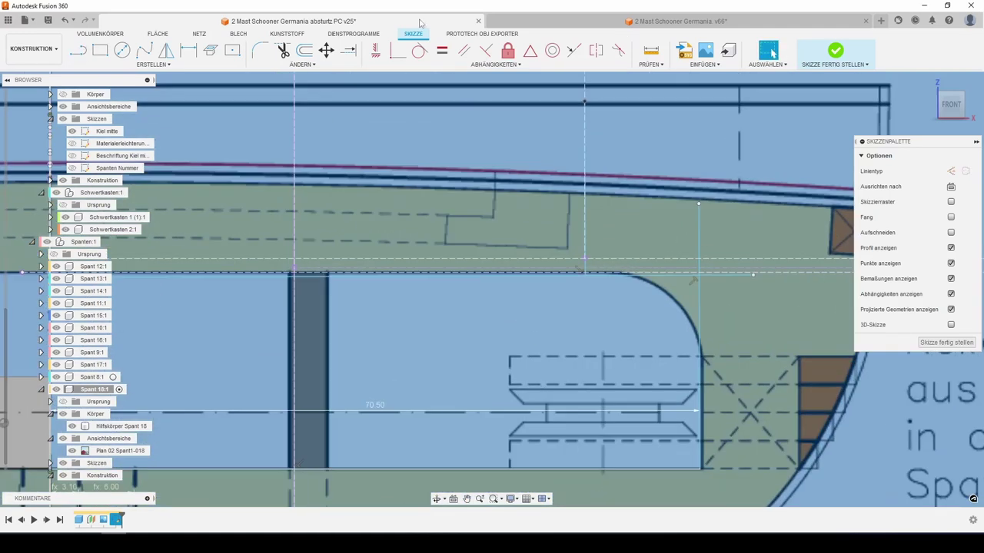
- Fillet the opening's top corners where the horizontal edge meets the arc
{"action": "key", "text": "f"}
{"action": "left_click", "coordinate": [588, 269]}
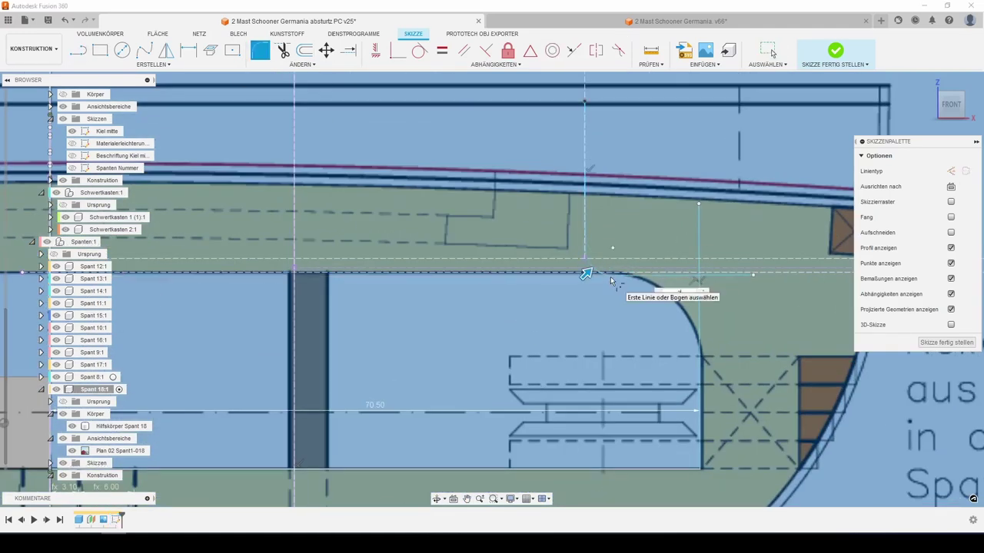
{"action": "left_click", "coordinate": [610, 276]}
{"action": "left_click", "coordinate": [692, 287]}
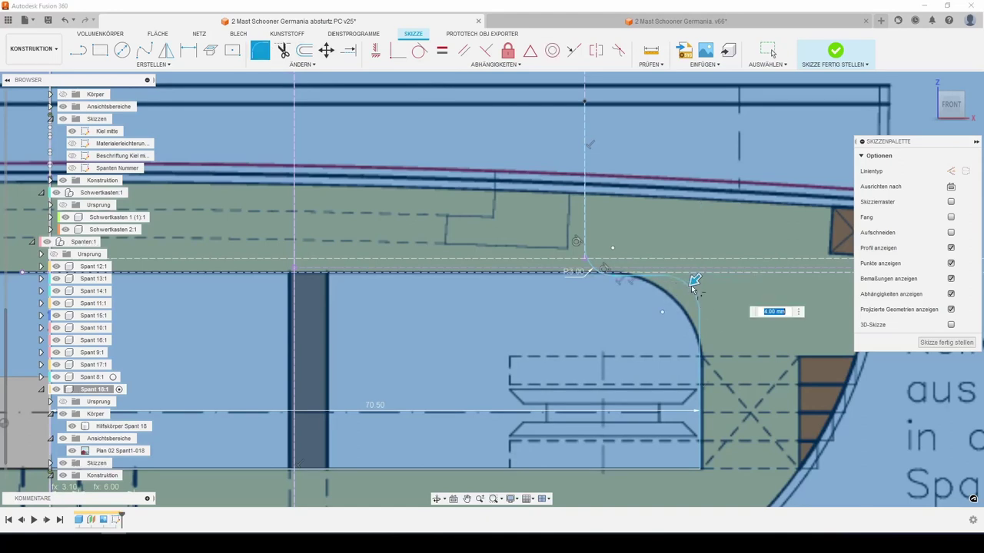
{"action": "key", "text": "Return"}
{"action": "scroll", "coordinate": [694, 285], "scroll_direction": "up", "scroll_amount": 4}
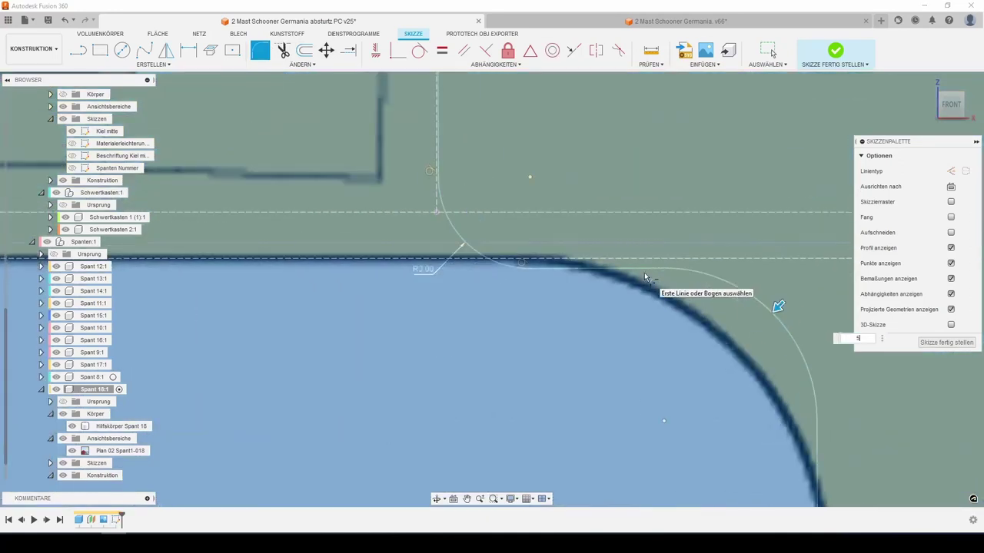
{"action": "type", "text": "1"}
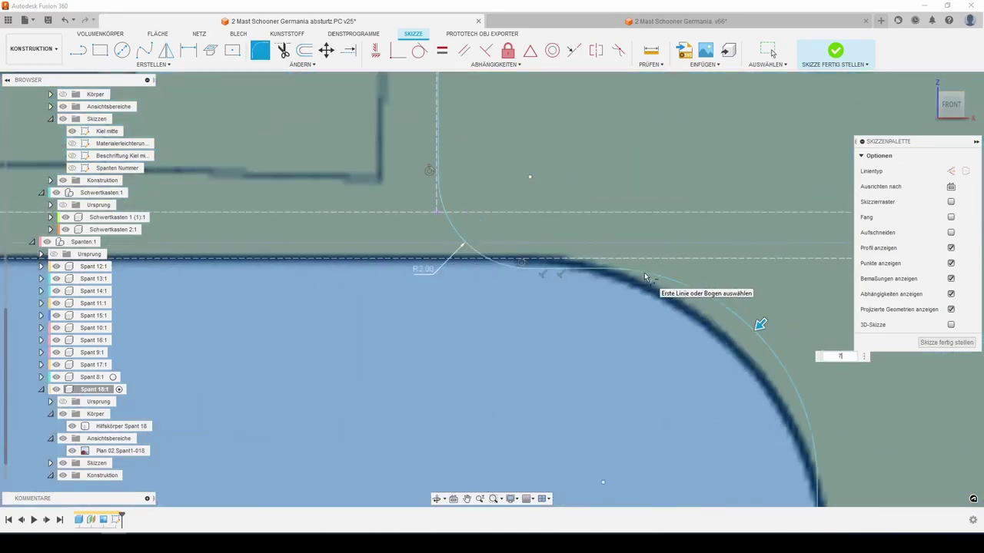
{"action": "key", "text": "Return"}
{"action": "scroll", "coordinate": [607, 288], "scroll_direction": "down", "scroll_amount": 5}
- Draw a vertical line from the top point down to the fillet
{"action": "key", "text": "l"}
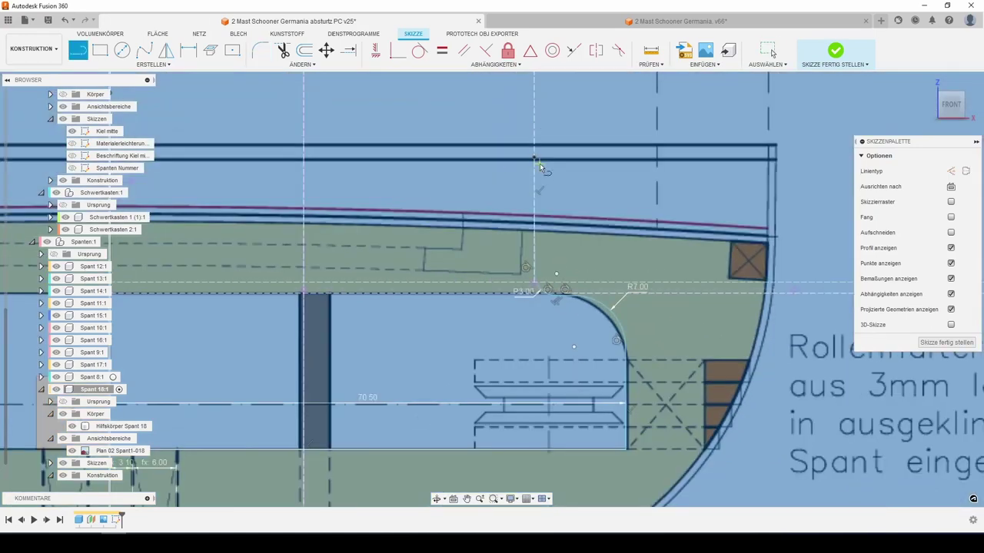
{"action": "left_click", "coordinate": [539, 163]}
{"action": "scroll", "coordinate": [530, 296], "scroll_direction": "up", "scroll_amount": 3}
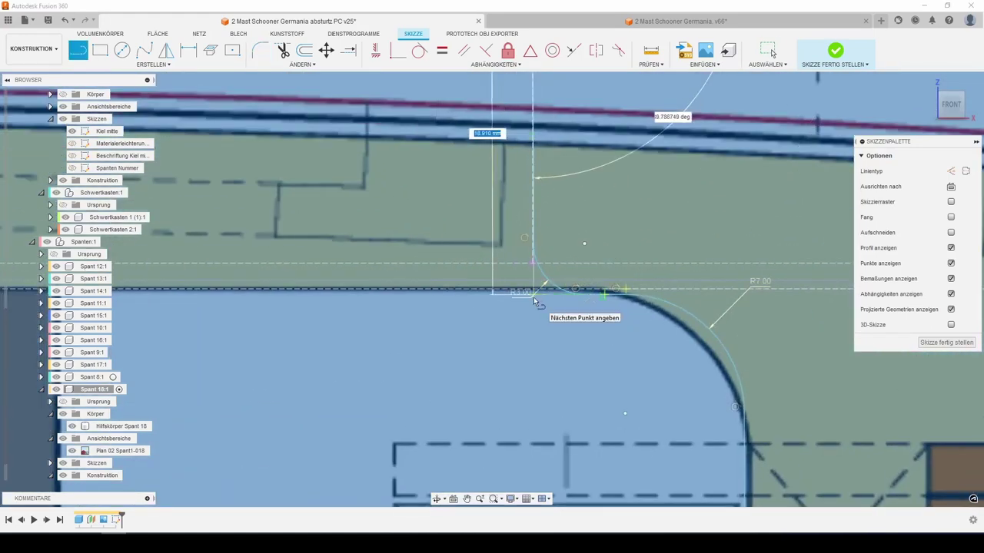
{"action": "left_click", "coordinate": [535, 300]}
{"action": "scroll", "coordinate": [461, 300], "scroll_direction": "up", "scroll_amount": 4}
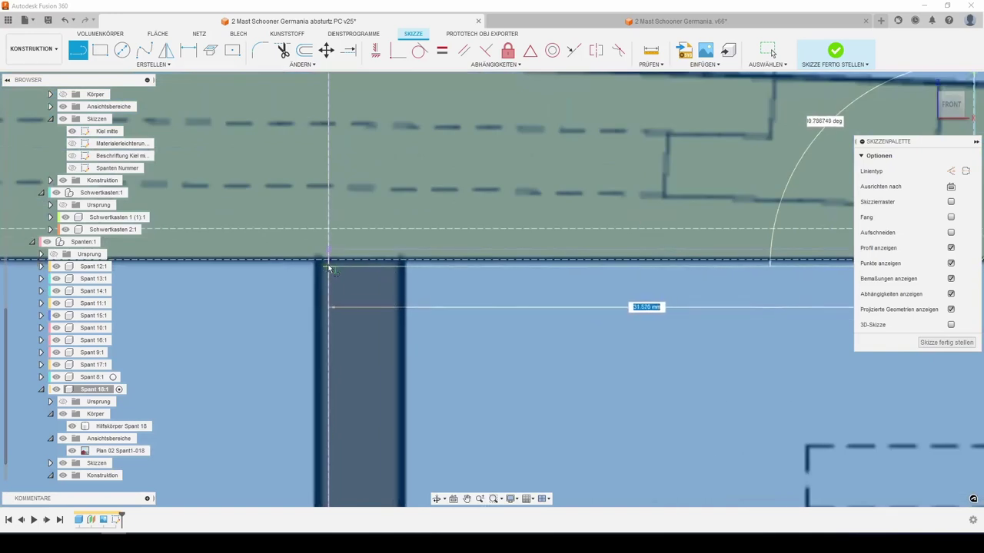
- End the line at the left strip edge and round the corner where the lines meet
{"action": "middle_click_drag", "start_coordinate": [329, 268], "coordinate": [323, 272], "text": "shift"}
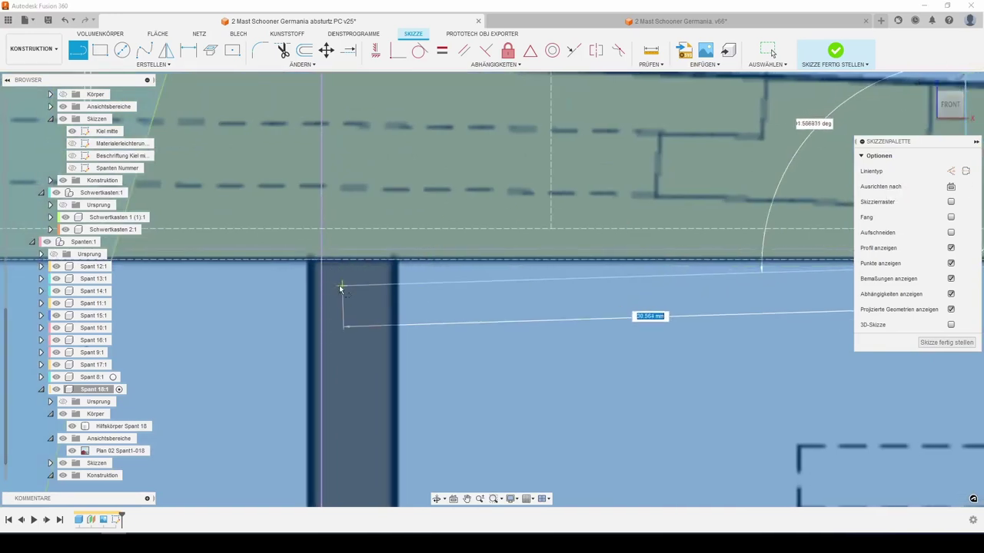
{"action": "left_click", "coordinate": [324, 272]}
{"action": "scroll", "coordinate": [439, 325], "scroll_direction": "down", "scroll_amount": 4}
{"action": "key", "text": "f"}
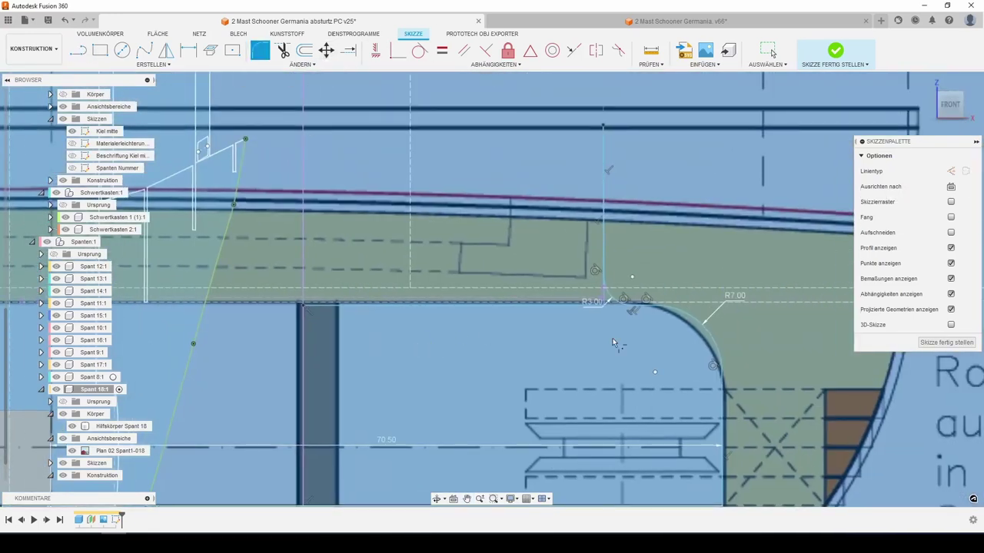
{"action": "left_click", "coordinate": [601, 299]}
{"action": "key", "text": "Return"}
{"action": "key", "text": "Escape"}
{"action": "scroll", "coordinate": [445, 382], "scroll_direction": "down", "scroll_amount": 2}
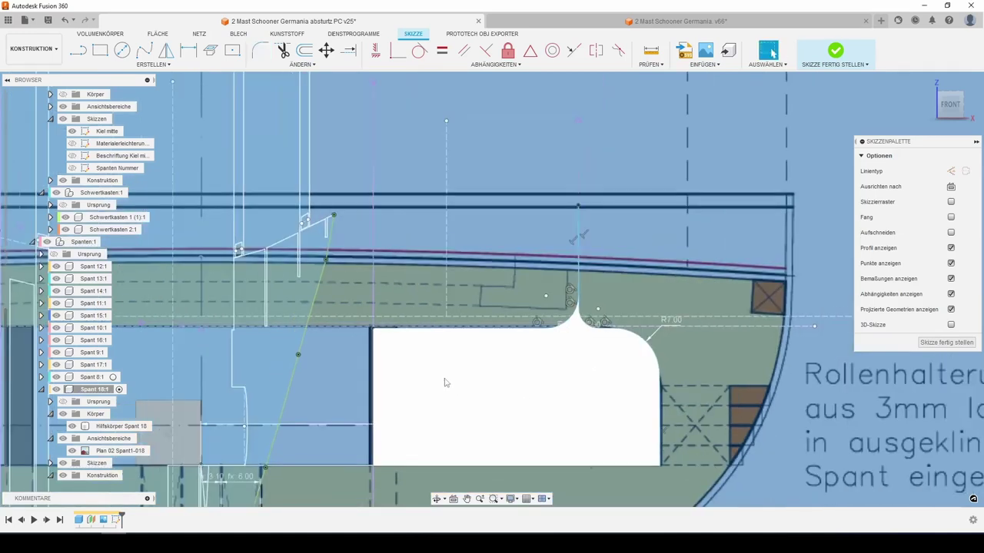
{"action": "scroll", "coordinate": [482, 371], "scroll_direction": "up", "scroll_amount": 1}
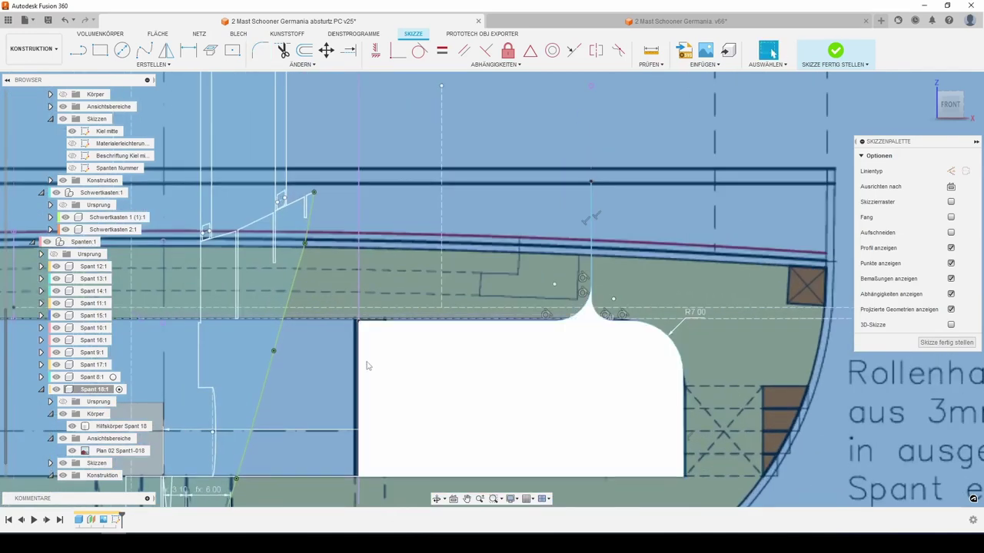
- Discard an unfinished angled line and pick the horizontal frame line to dimension
{"action": "key", "text": "l"}
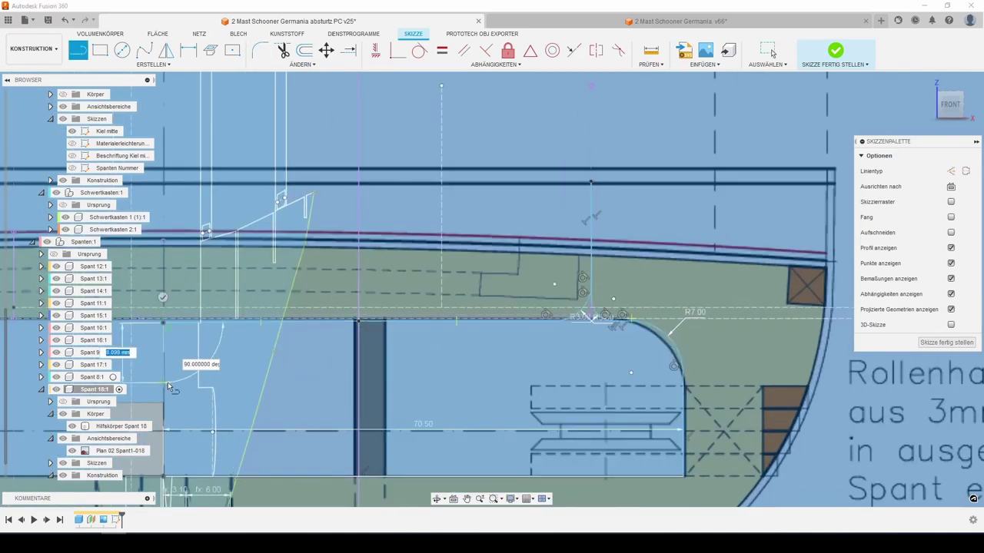
{"action": "left_click", "coordinate": [162, 293]}
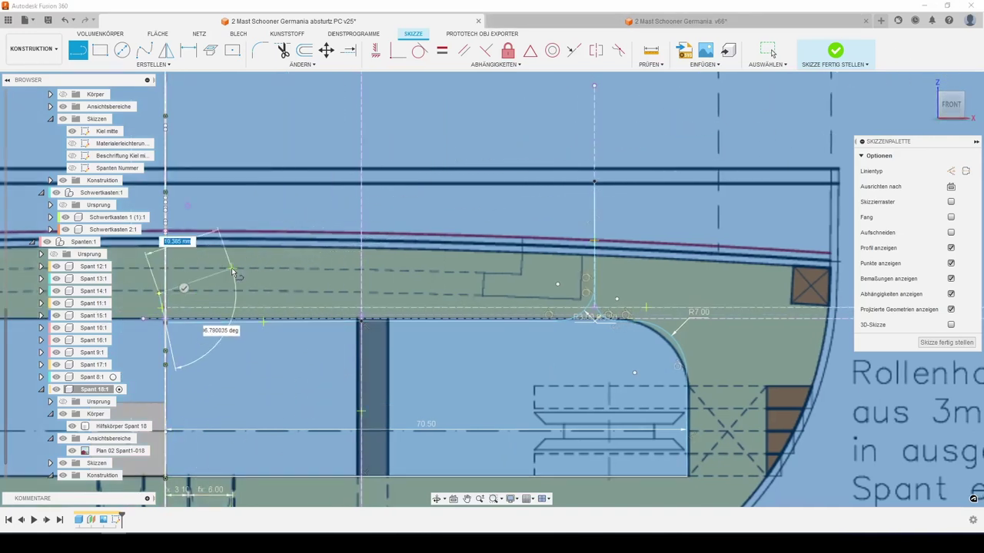
{"action": "key", "text": "Escape"}
{"action": "key", "text": "d"}
{"action": "left_click", "coordinate": [261, 321]}
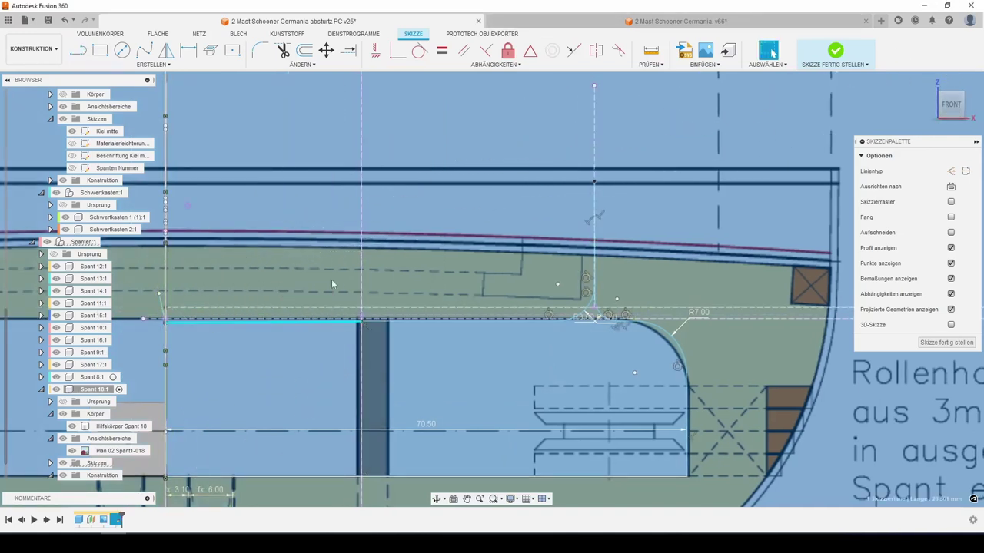
{"action": "key", "text": "Escape"}
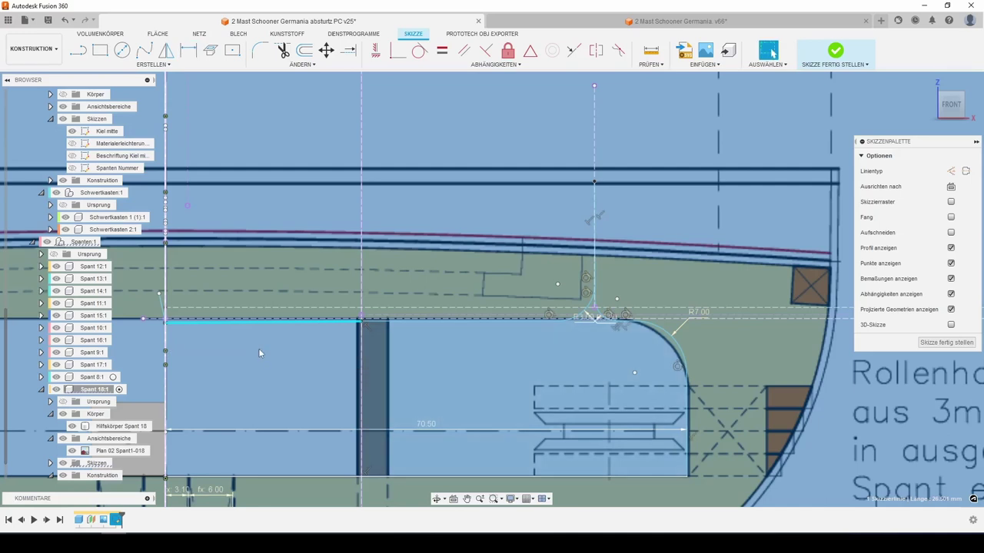
{"action": "scroll", "coordinate": [234, 313], "scroll_direction": "down", "scroll_amount": 5}
- Dimension the vertical distance from the top reference line to the frame line, keeping its value
{"action": "left_click", "coordinate": [271, 174]}
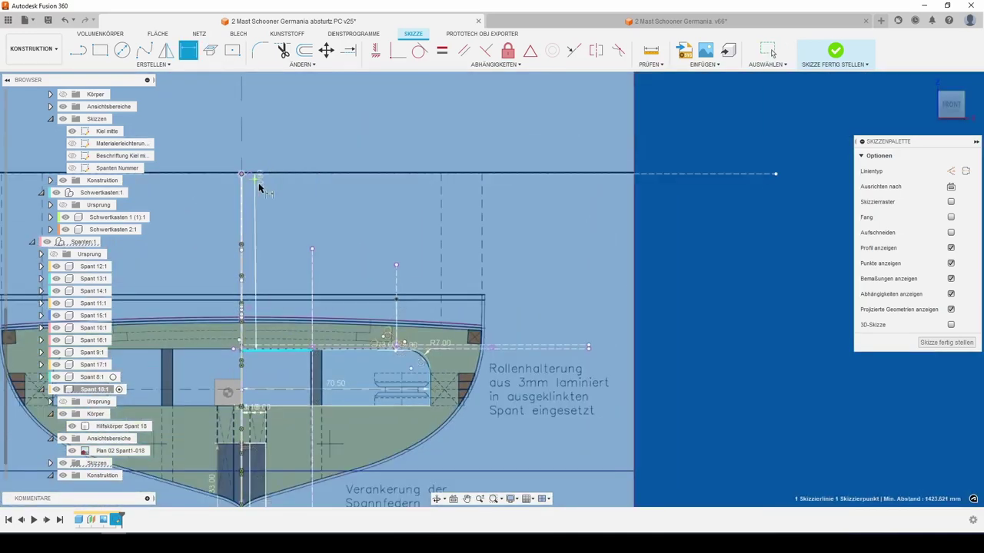
{"action": "left_click", "coordinate": [275, 221]}
{"action": "key", "text": "Return"}
{"action": "scroll", "coordinate": [381, 303], "scroll_direction": "up", "scroll_amount": 4}
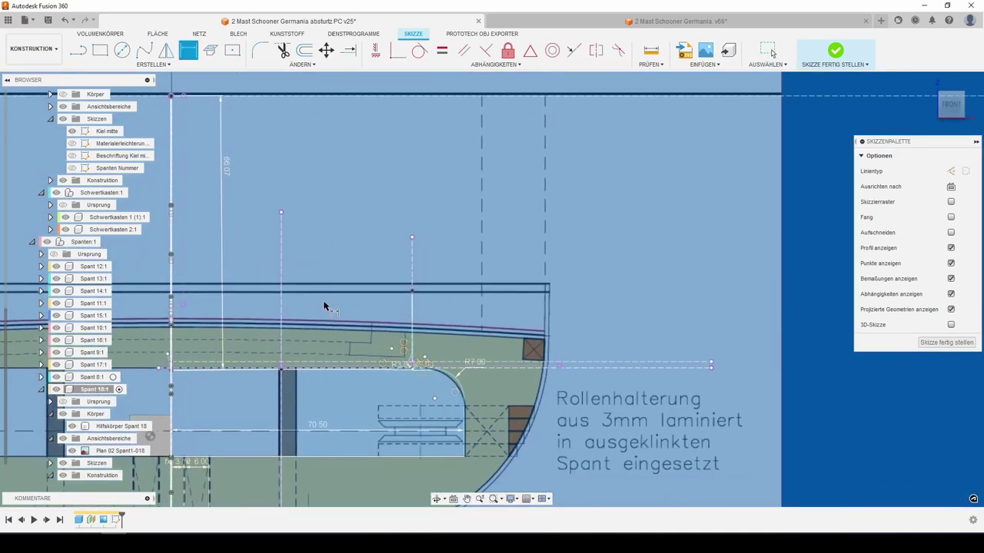
{"action": "scroll", "coordinate": [380, 304], "scroll_direction": "up", "scroll_amount": 3}
{"action": "key", "text": "Escape"}
- Make the short vertical line above the notch collinear with the vertical guide
{"action": "left_click", "coordinate": [359, 350]}
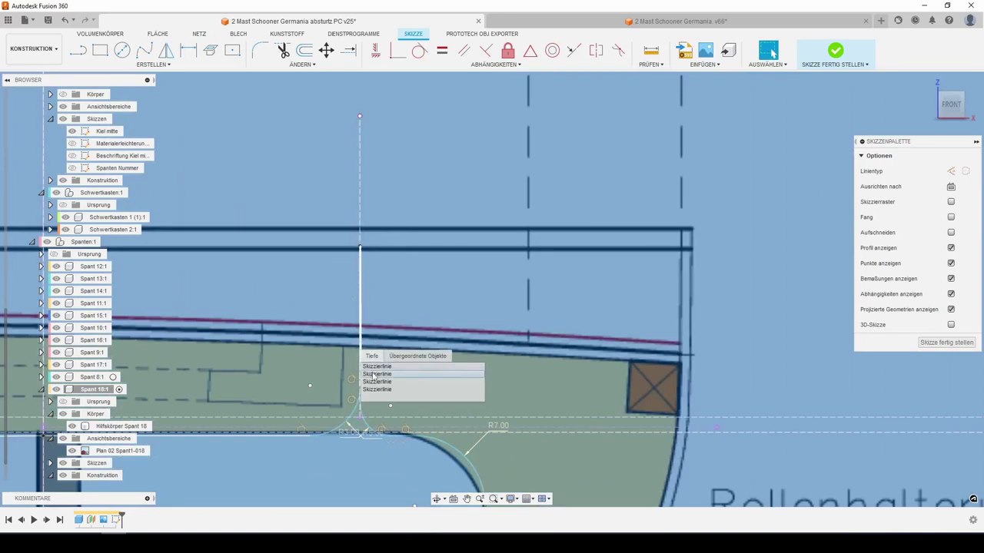
{"action": "scroll", "coordinate": [380, 345], "scroll_direction": "up", "scroll_amount": 5}
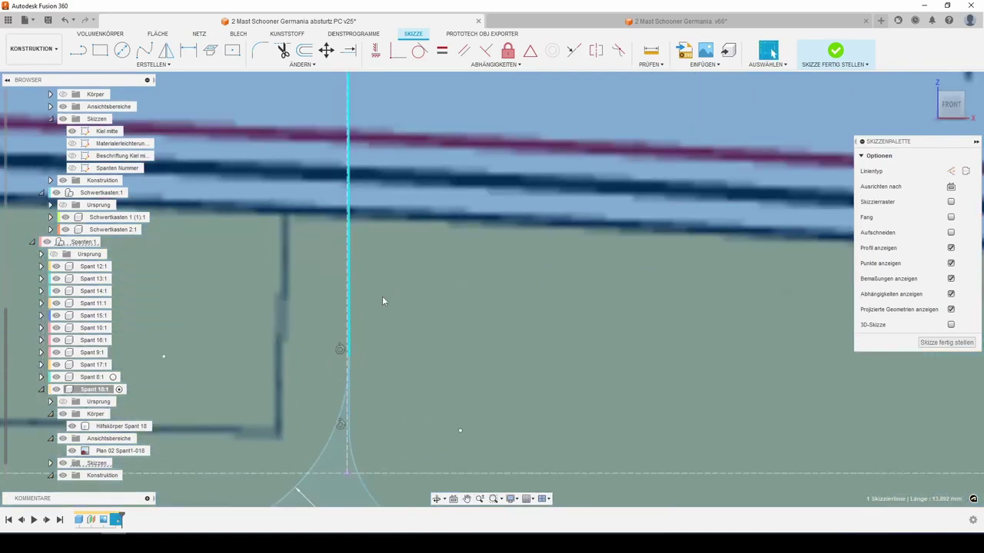
{"action": "left_click", "coordinate": [398, 50]}
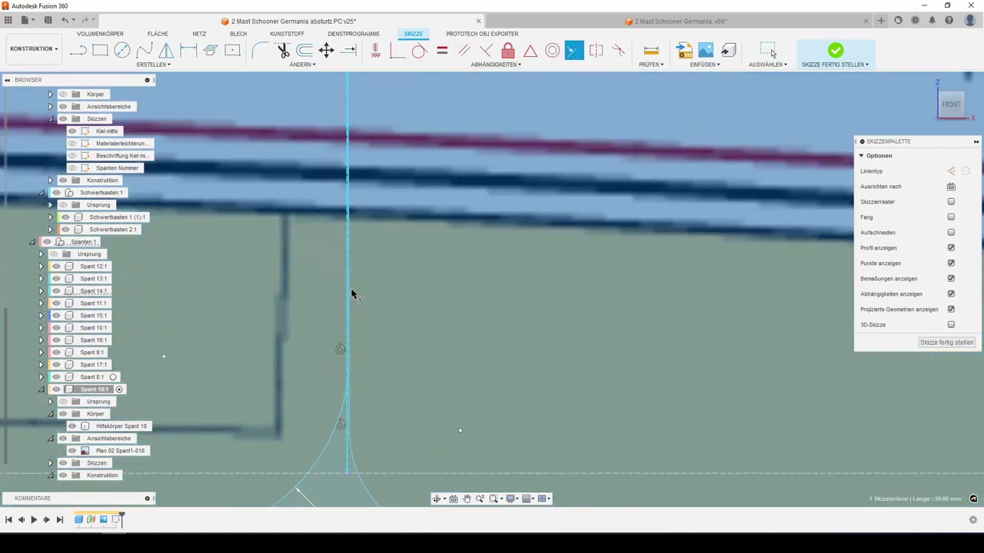
{"action": "key", "text": "Escape"}
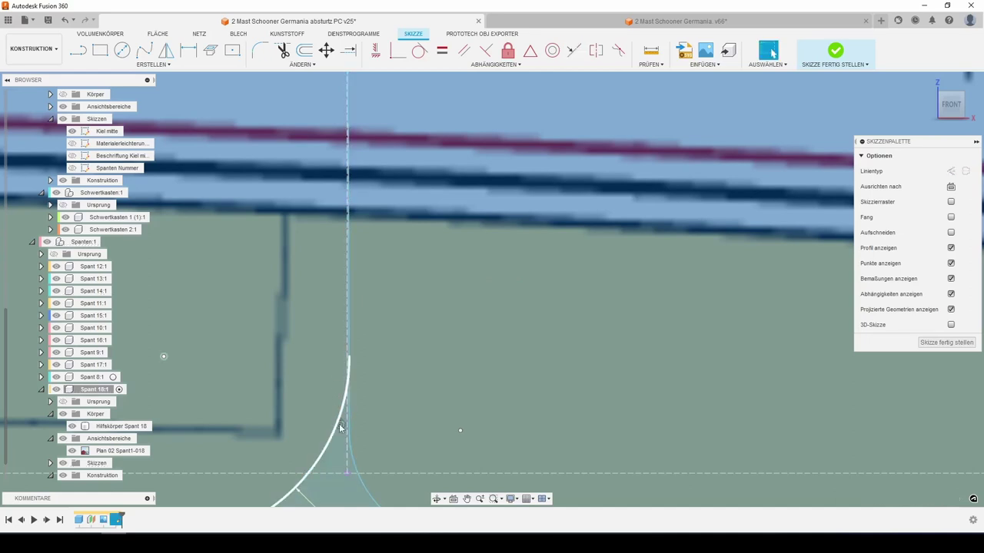
{"action": "scroll", "coordinate": [237, 314], "scroll_direction": "up", "scroll_amount": 2}
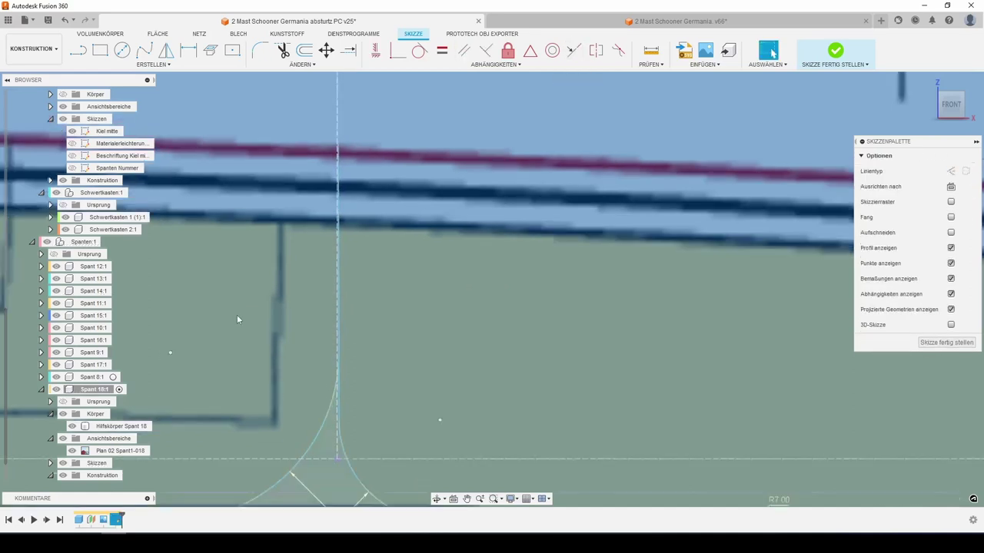
{"action": "scroll", "coordinate": [322, 365], "scroll_direction": "up", "scroll_amount": 3}
{"action": "left_click", "coordinate": [290, 208]}
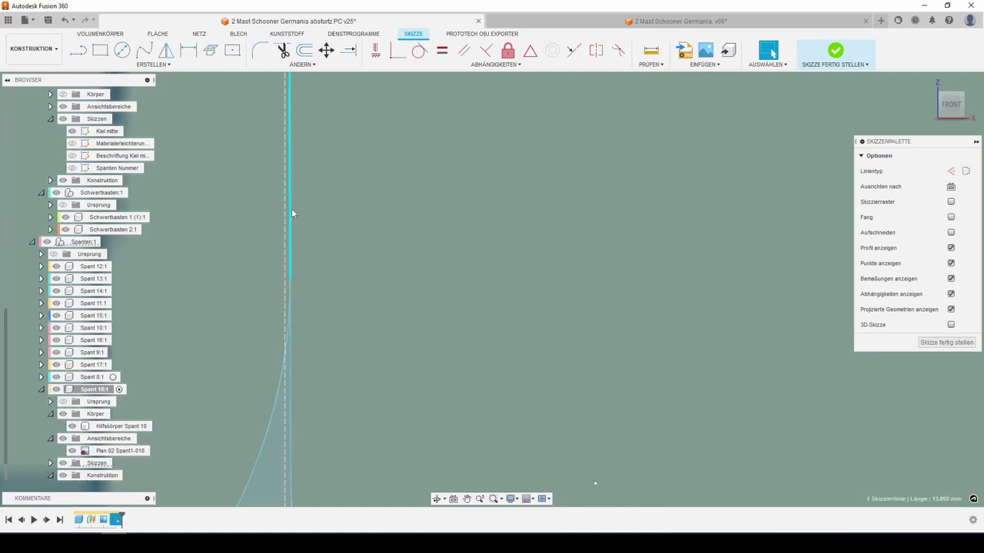
{"action": "scroll", "coordinate": [303, 330], "scroll_direction": "down", "scroll_amount": 3}
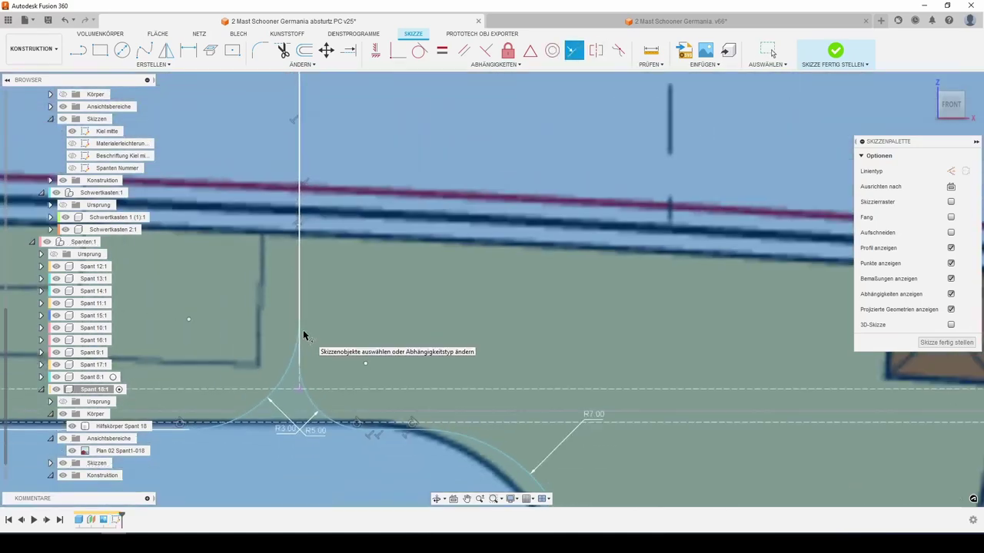
{"action": "scroll", "coordinate": [323, 323], "scroll_direction": "down", "scroll_amount": 3}
{"action": "scroll", "coordinate": [365, 316], "scroll_direction": "down", "scroll_amount": 1}
{"action": "middle_click_drag", "start_coordinate": [365, 316], "coordinate": [409, 332]}
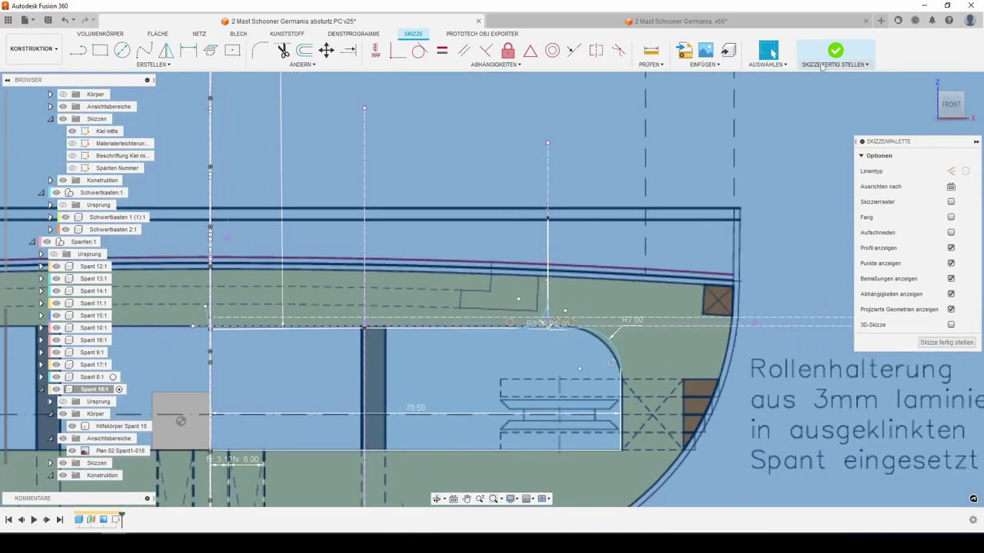
{"action": "middle_click_drag", "start_coordinate": [820, 67], "coordinate": [206, 319], "text": "shift"}
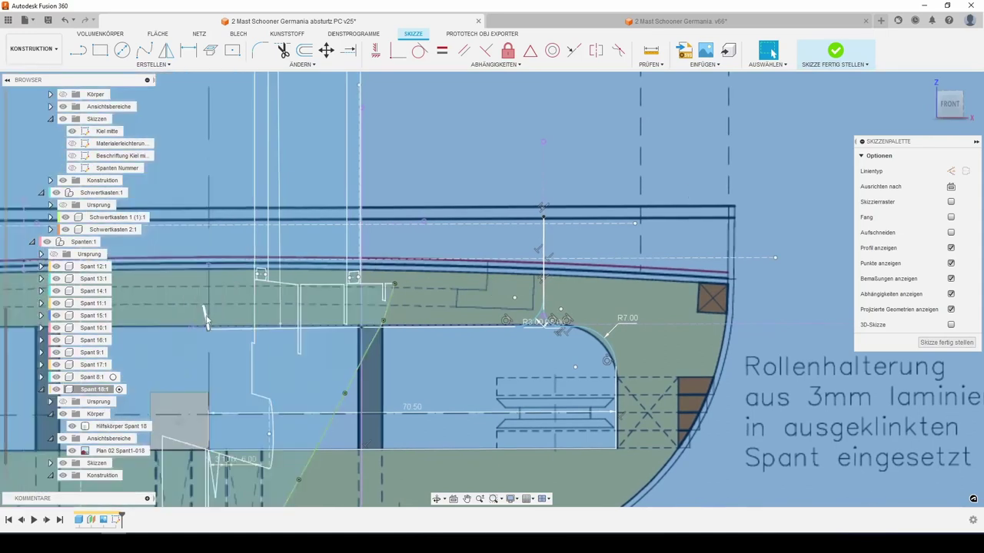
- Trace the frame's curved deck edge with a fit-point spline
{"action": "key", "text": "l"}
{"action": "left_click", "coordinate": [208, 327]}
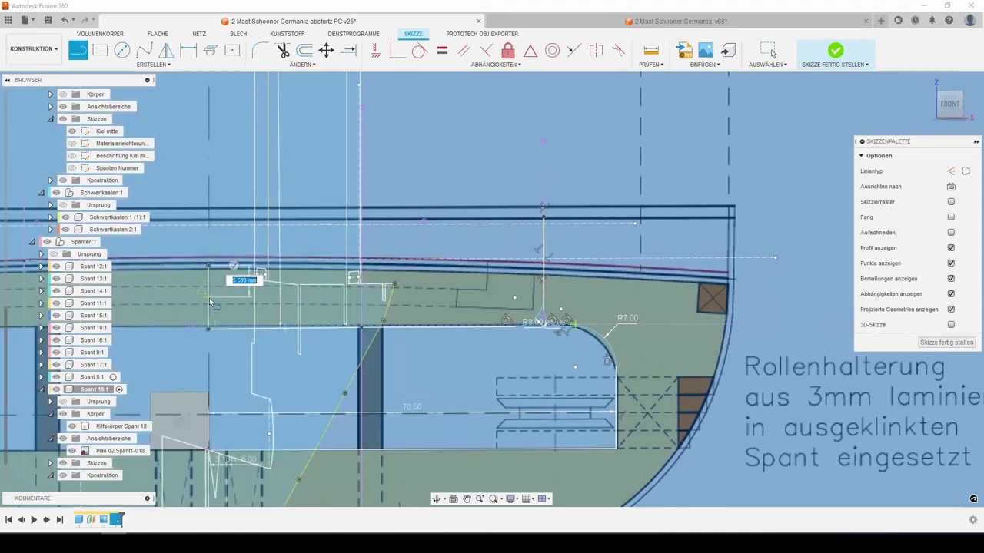
{"action": "key", "text": "a"}
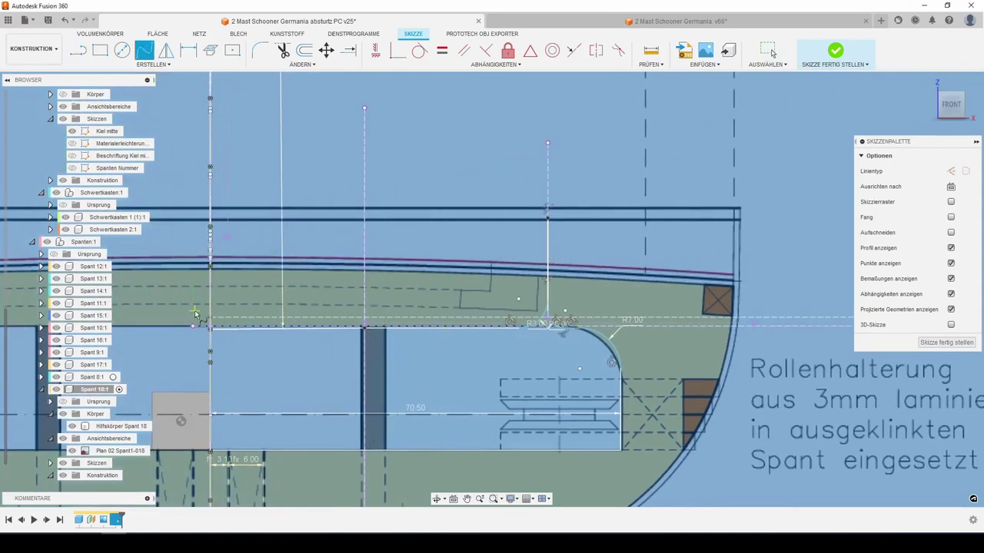
{"action": "scroll", "coordinate": [196, 314], "scroll_direction": "up", "scroll_amount": 5}
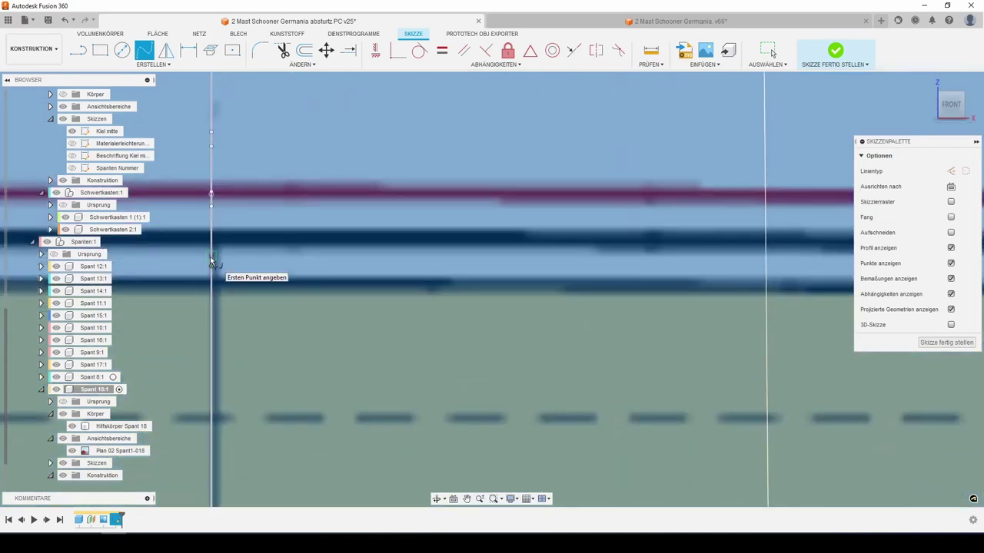
{"action": "scroll", "coordinate": [209, 286], "scroll_direction": "down", "scroll_amount": 3}
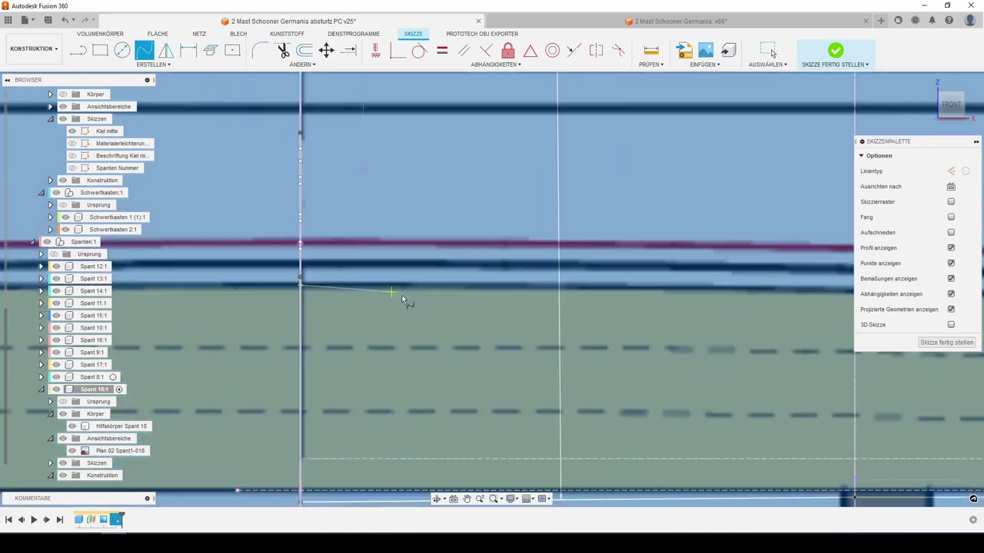
{"action": "scroll", "coordinate": [397, 292], "scroll_direction": "down", "scroll_amount": 2}
{"action": "scroll", "coordinate": [751, 332], "scroll_direction": "up", "scroll_amount": 2}
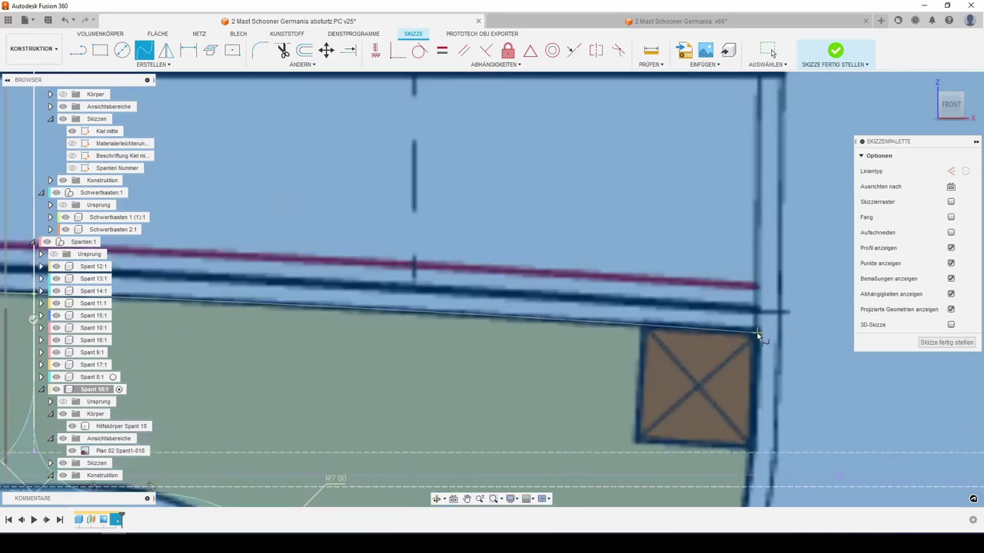
{"action": "scroll", "coordinate": [404, 317], "scroll_direction": "down", "scroll_amount": 3}
{"action": "scroll", "coordinate": [472, 160], "scroll_direction": "down", "scroll_amount": 3}
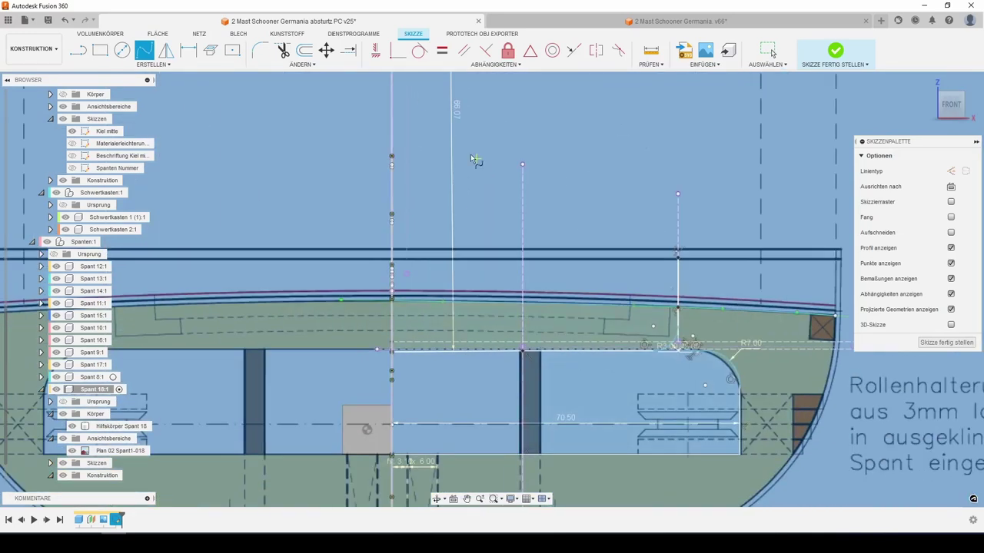
{"action": "left_click", "coordinate": [355, 304]}
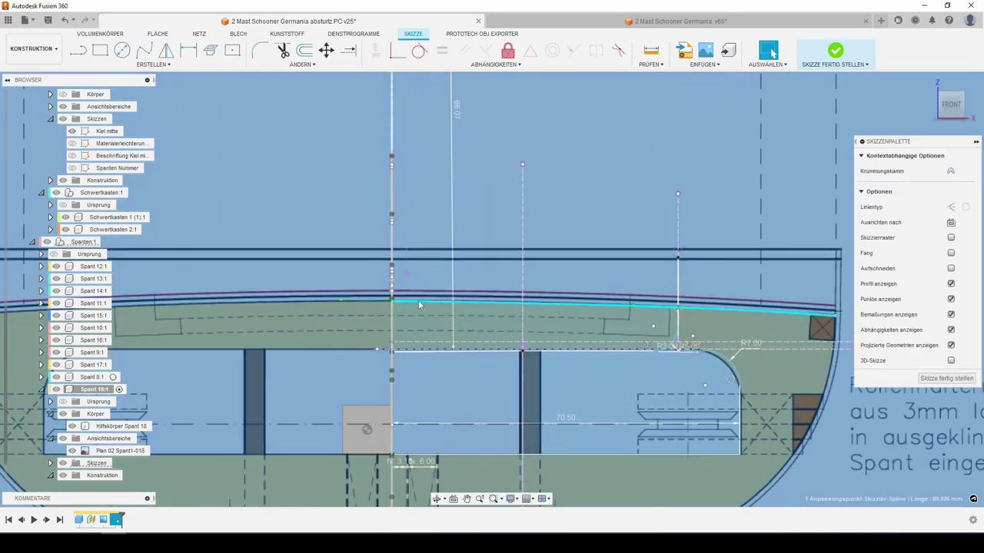
{"action": "scroll", "coordinate": [358, 302], "scroll_direction": "up", "scroll_amount": 4}
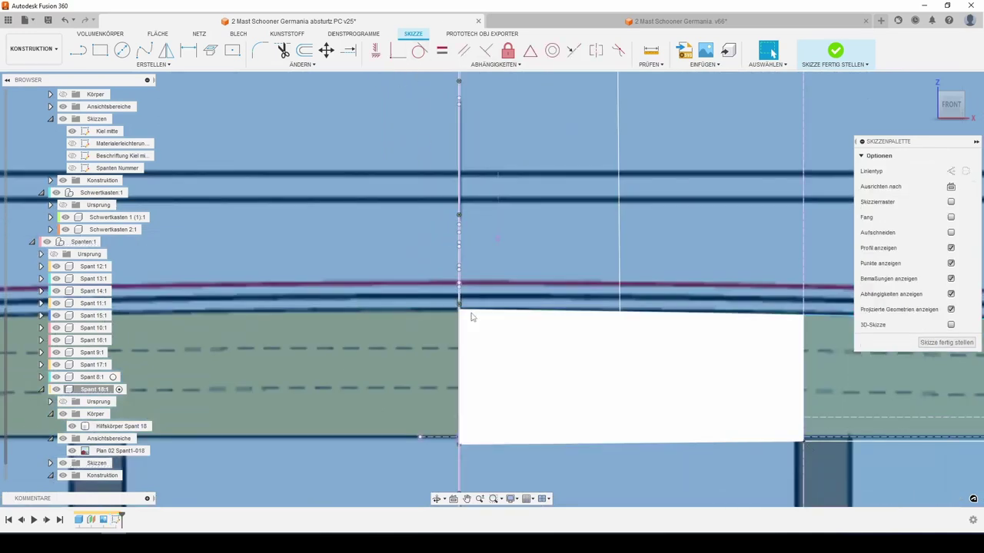
{"action": "scroll", "coordinate": [393, 303], "scroll_direction": "down", "scroll_amount": 4}
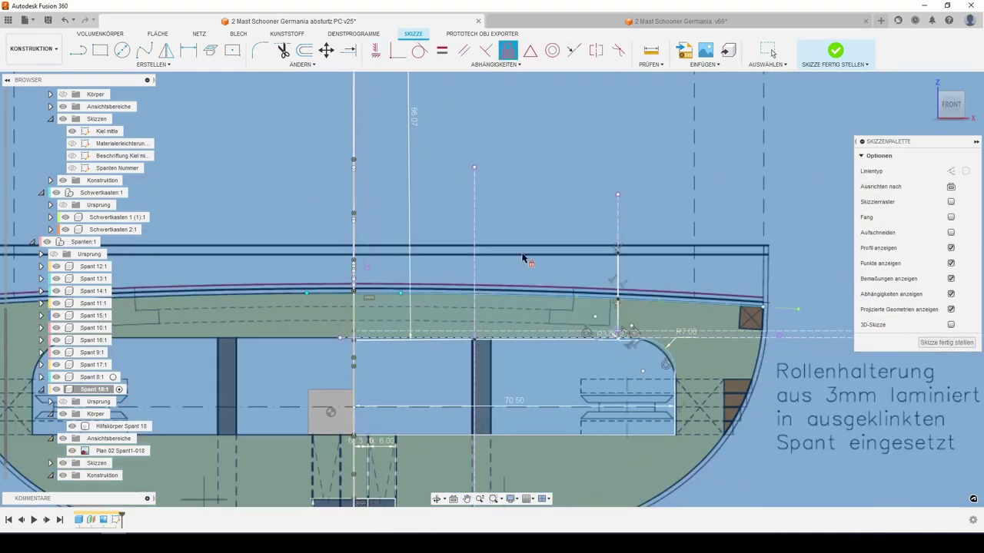
- Trace the outer hull curve from the keel corner up the right side as a fit-point spline
{"action": "middle_click_drag", "start_coordinate": [523, 259], "coordinate": [425, 62]}
{"action": "scroll", "coordinate": [425, 63], "scroll_direction": "down", "scroll_amount": 1}
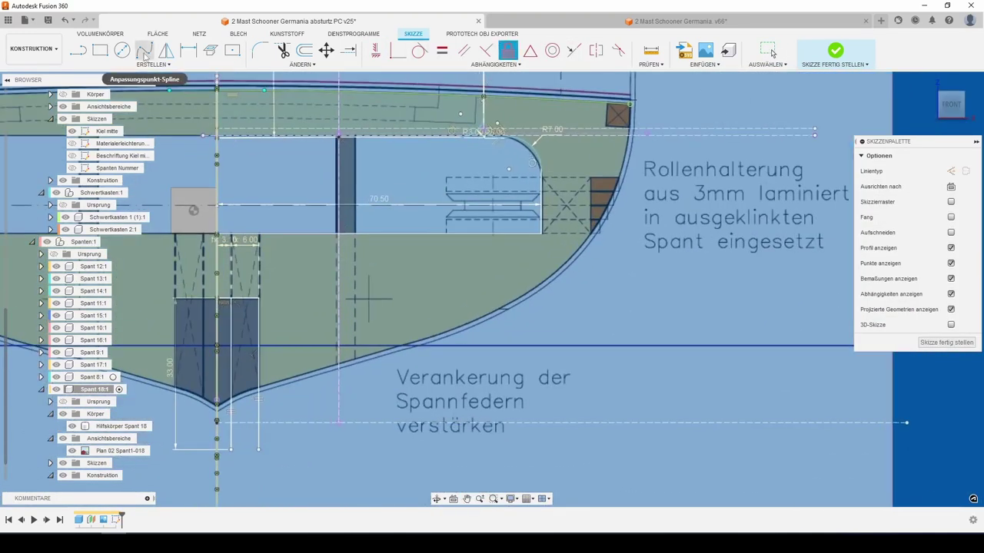
{"action": "left_click", "coordinate": [144, 50]}
{"action": "scroll", "coordinate": [221, 425], "scroll_direction": "up", "scroll_amount": 5}
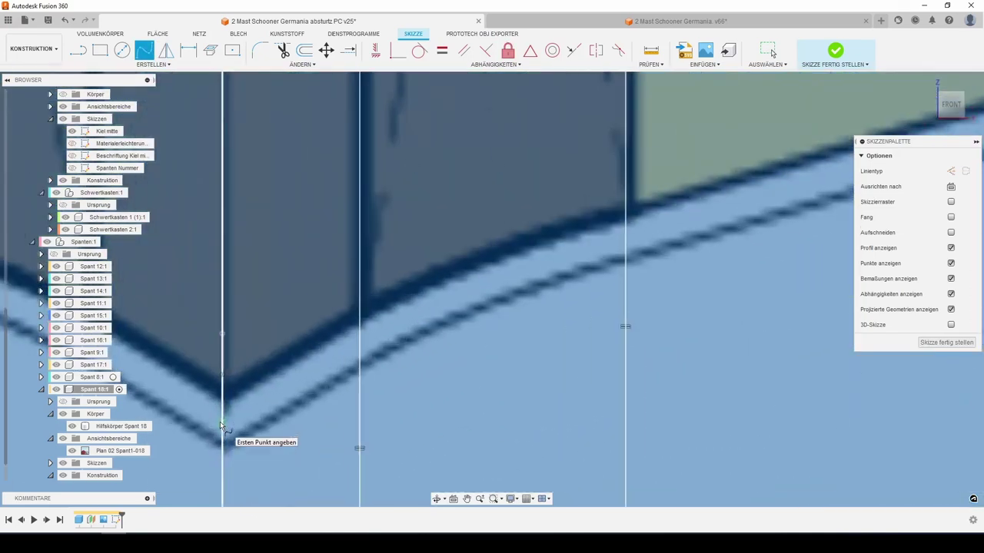
{"action": "left_click", "coordinate": [222, 333]}
{"action": "left_click", "coordinate": [359, 309]}
{"action": "left_click", "coordinate": [627, 215]}
{"action": "scroll", "coordinate": [627, 215], "scroll_direction": "down", "scroll_amount": 3}
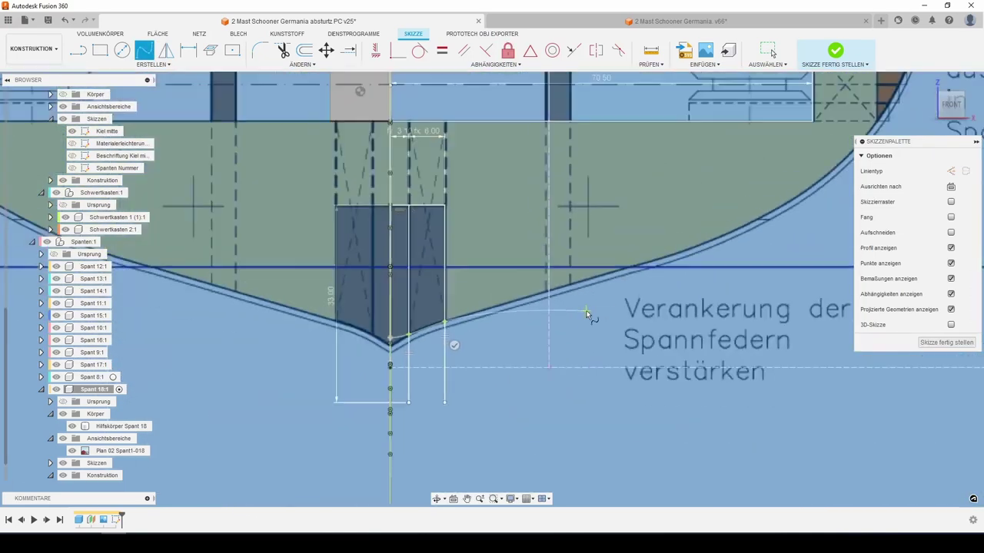
{"action": "scroll", "coordinate": [538, 300], "scroll_direction": "up", "scroll_amount": 3}
{"action": "scroll", "coordinate": [461, 322], "scroll_direction": "up", "scroll_amount": 2}
{"action": "left_click", "coordinate": [688, 248]}
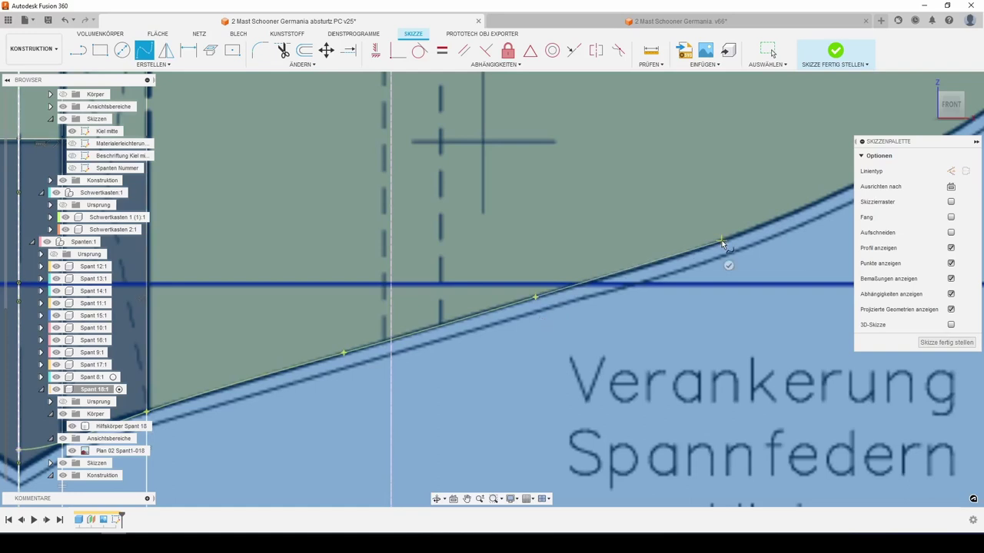
{"action": "scroll", "coordinate": [722, 253], "scroll_direction": "down", "scroll_amount": 3}
{"action": "scroll", "coordinate": [512, 299], "scroll_direction": "up", "scroll_amount": 3}
{"action": "left_click", "coordinate": [512, 299]}
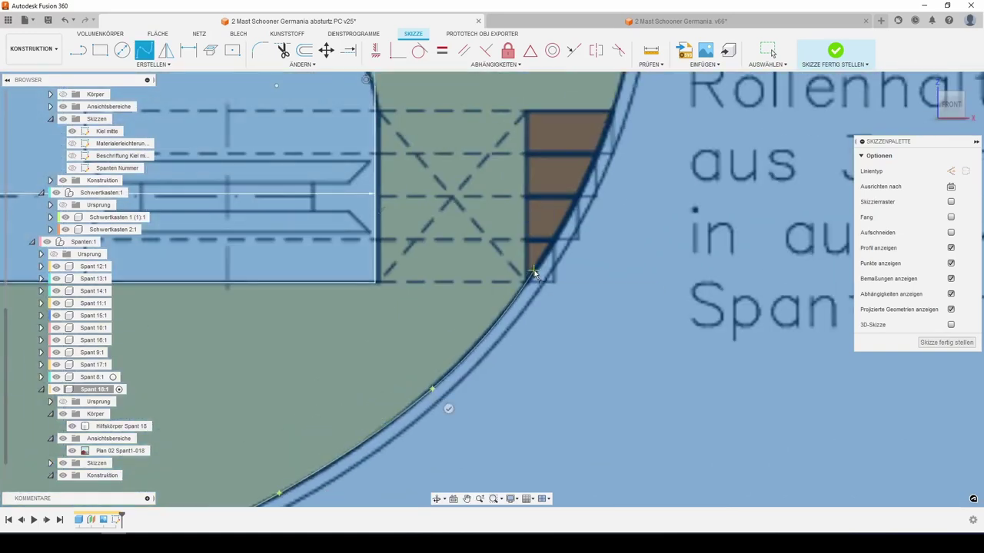
{"action": "scroll", "coordinate": [507, 308], "scroll_direction": "down", "scroll_amount": 3}
{"action": "scroll", "coordinate": [461, 330], "scroll_direction": "up", "scroll_amount": 3}
{"action": "scroll", "coordinate": [453, 332], "scroll_direction": "down", "scroll_amount": 3}
{"action": "scroll", "coordinate": [460, 284], "scroll_direction": "up", "scroll_amount": 3}
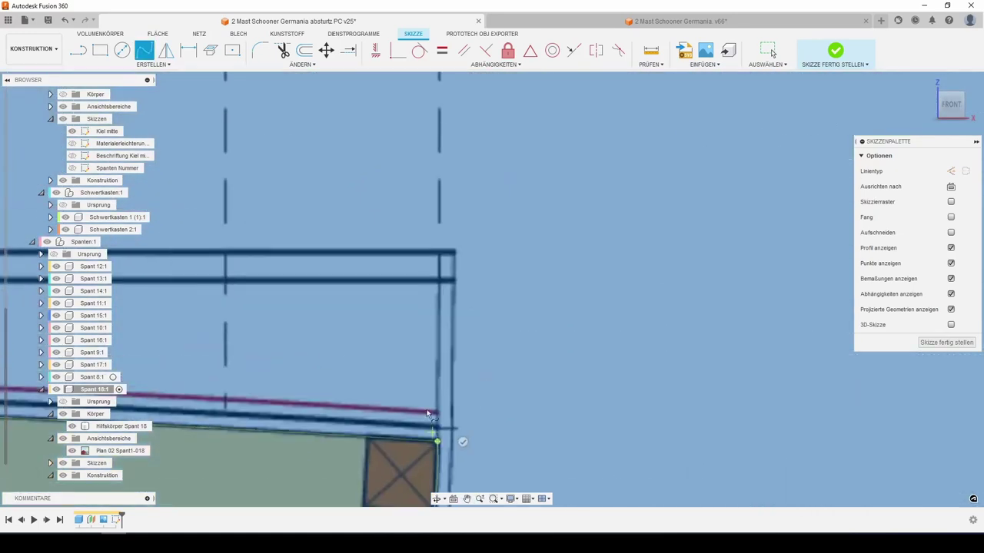
{"action": "key", "text": "Escape"}
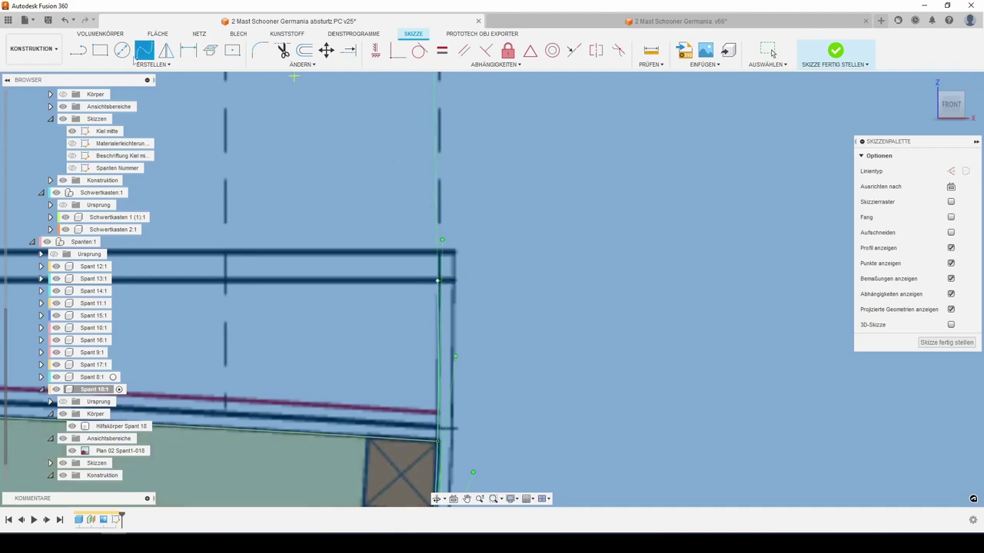
{"action": "left_click", "coordinate": [507, 50]}
- Fix the vertical guide line and draw a short 1.50 line at the hull top
{"action": "left_click", "coordinate": [436, 378]}
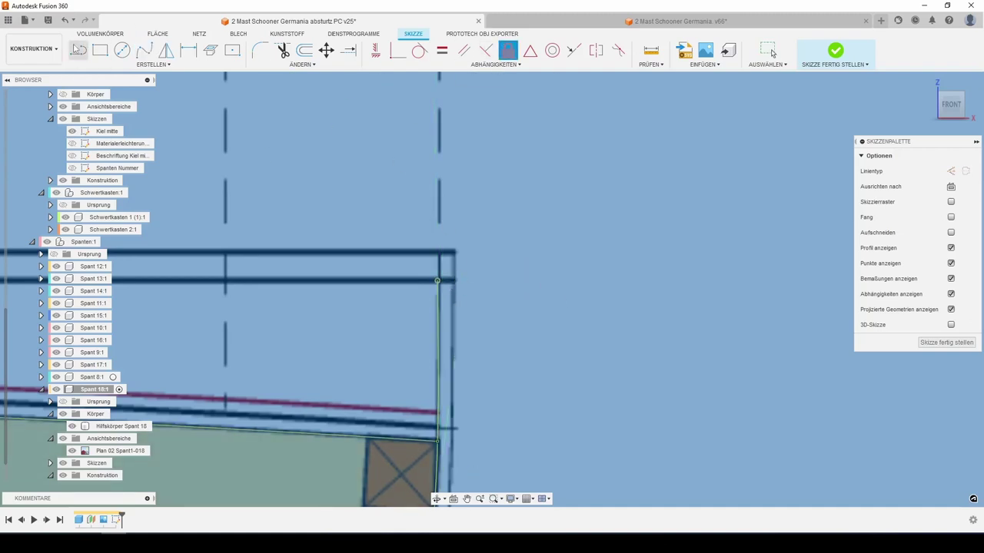
{"action": "key", "text": "l"}
{"action": "left_click", "coordinate": [438, 281]}
{"action": "left_click", "coordinate": [458, 281]}
{"action": "key", "text": "Escape"}
- Draw a new line from the frame edge and constrain it vertical
{"action": "key", "text": "l"}
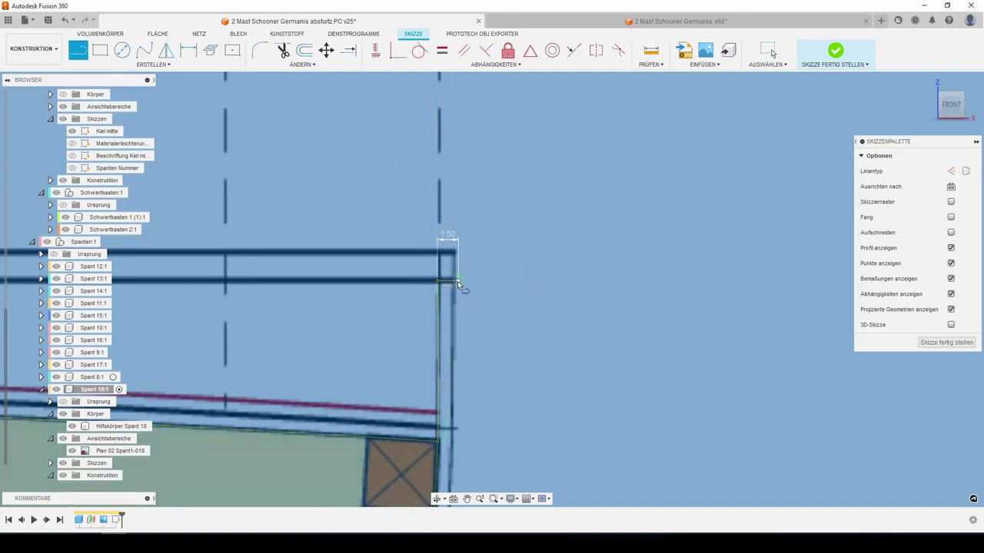
{"action": "scroll", "coordinate": [461, 282], "scroll_direction": "up", "scroll_amount": 2}
{"action": "left_click", "coordinate": [438, 146]}
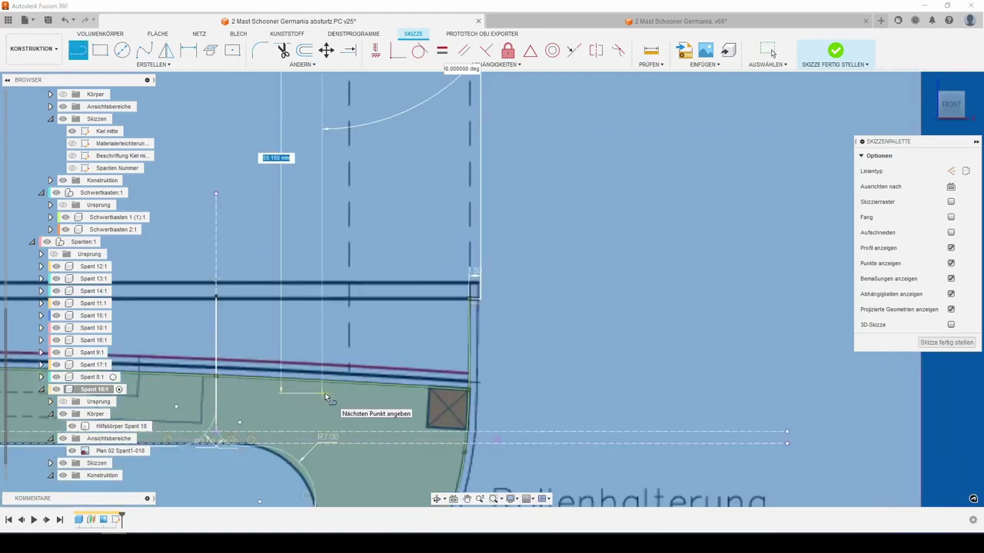
{"action": "left_click", "coordinate": [376, 50]}
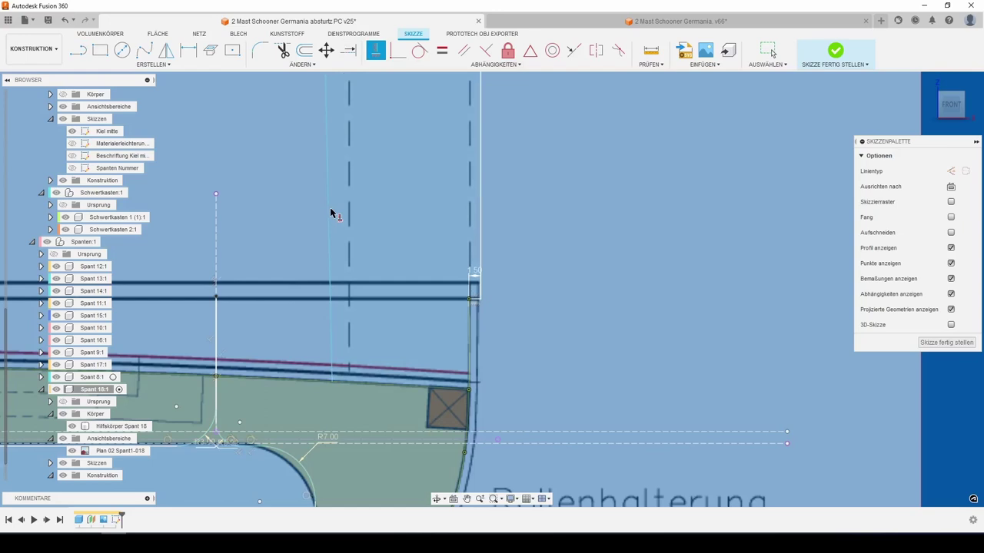
- Draw a 1.00-wide slot along the deck edge
{"action": "left_click", "coordinate": [152, 63]}
{"action": "left_click", "coordinate": [223, 136]}
{"action": "left_click", "coordinate": [340, 373]}
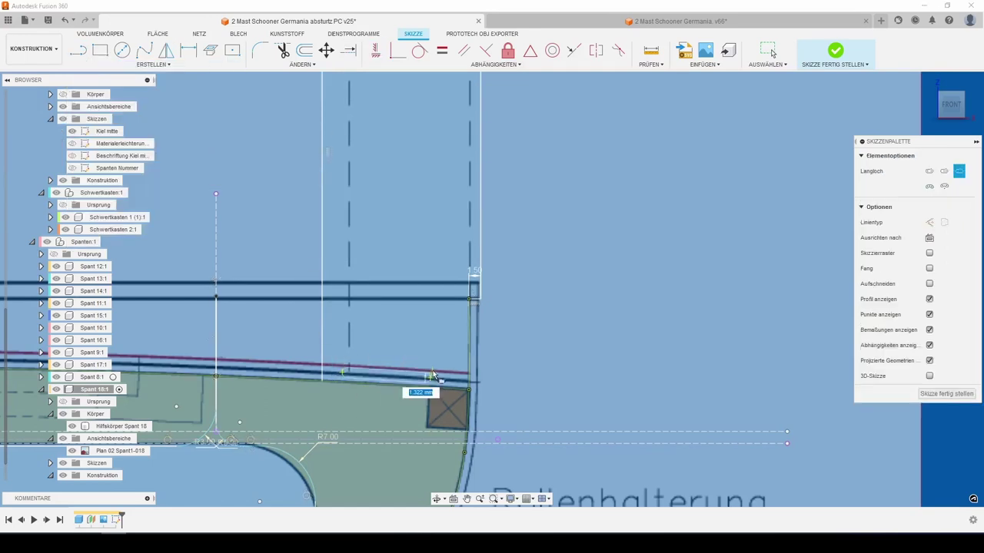
{"action": "left_click", "coordinate": [428, 382]}
{"action": "scroll", "coordinate": [361, 374], "scroll_direction": "up", "scroll_amount": 2}
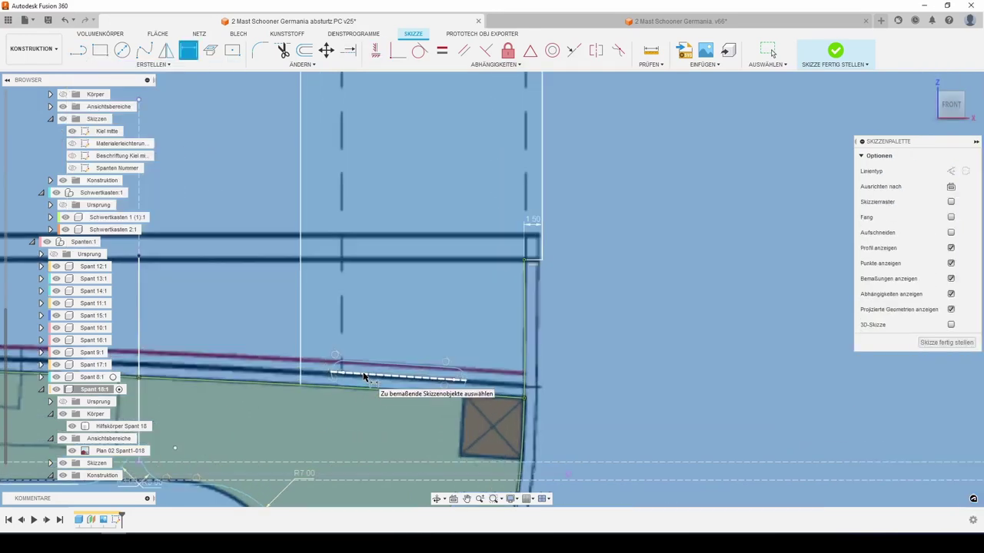
{"action": "left_click", "coordinate": [322, 375]}
- Dimension the slot's left and right offsets to 4 mm each
{"action": "key", "text": "d"}
{"action": "left_click", "coordinate": [340, 374]}
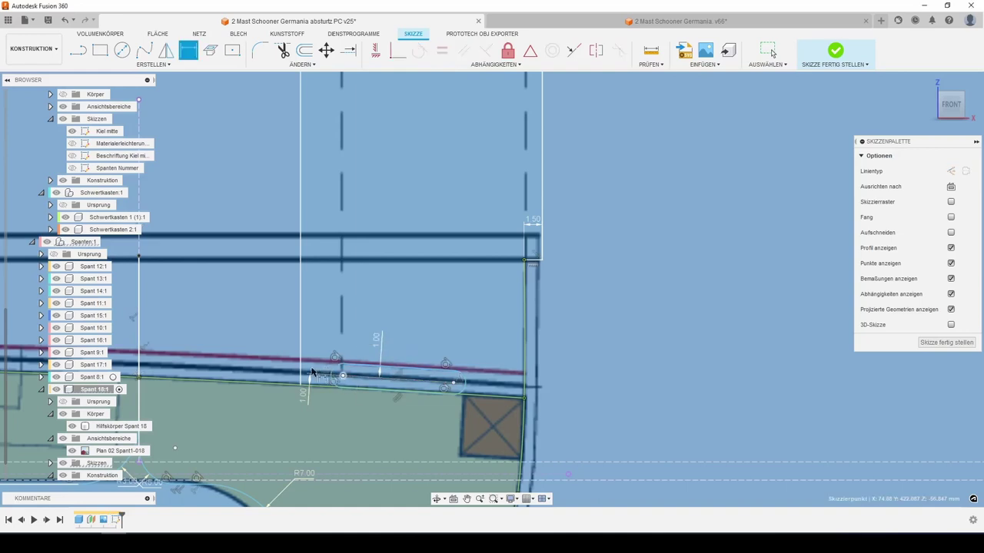
{"action": "left_click", "coordinate": [302, 330]}
{"action": "left_click", "coordinate": [330, 286]}
{"action": "type", "text": "4"}
{"action": "key", "text": "Return"}
{"action": "left_click", "coordinate": [511, 256]}
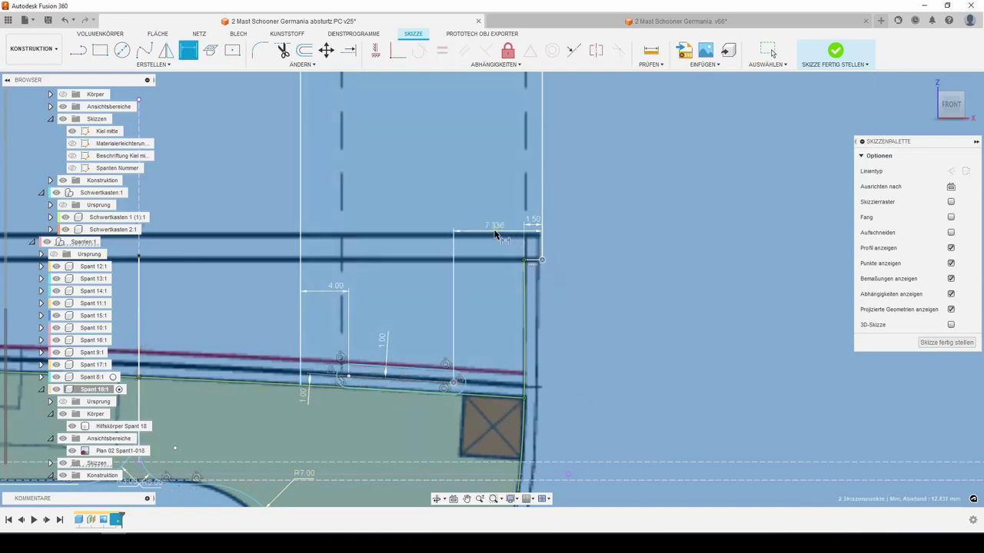
{"action": "left_click", "coordinate": [501, 226]}
{"action": "type", "text": "4"}
{"action": "key", "text": "Return"}
- Set a 90° angle between the vertical line and the slot edge
{"action": "left_click", "coordinate": [309, 390]}
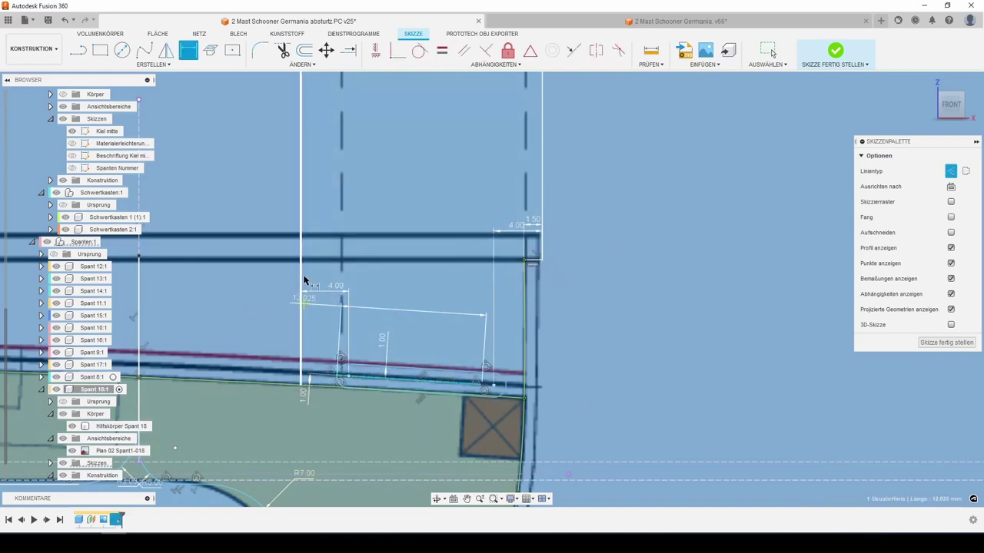
{"action": "left_click", "coordinate": [303, 282]}
{"action": "left_click", "coordinate": [420, 280]}
{"action": "type", "text": "90"}
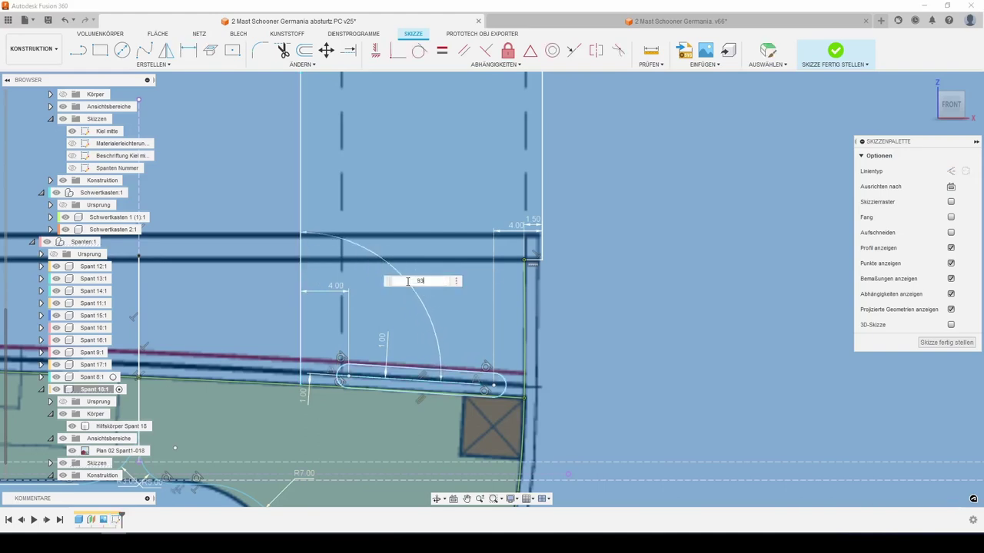
{"action": "key", "text": "Return"}
{"action": "scroll", "coordinate": [442, 311], "scroll_direction": "down", "scroll_amount": 5}
- Turn the vertical line in the frame's middle into construction geometry
{"action": "middle_click_drag", "start_coordinate": [393, 369], "coordinate": [409, 342]}
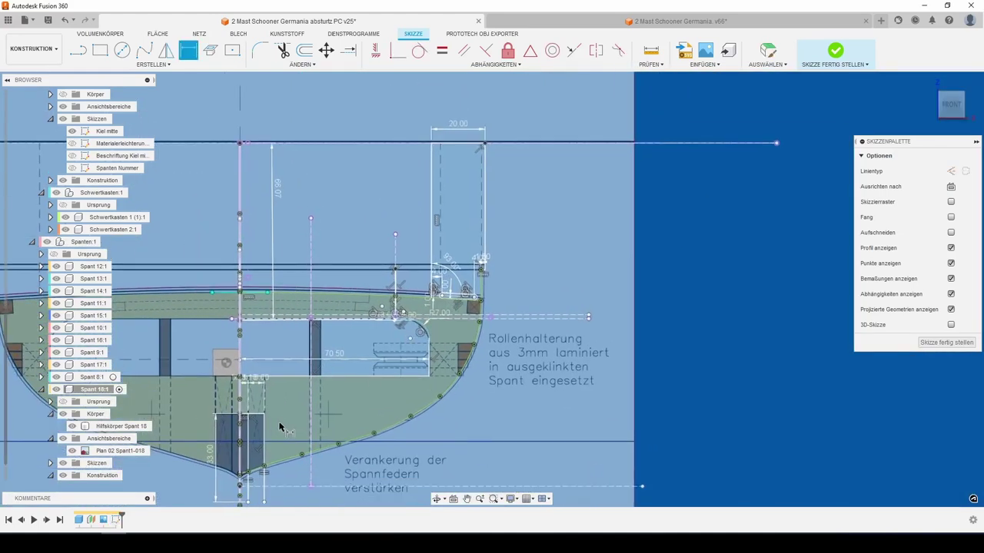
{"action": "left_click", "coordinate": [323, 241]}
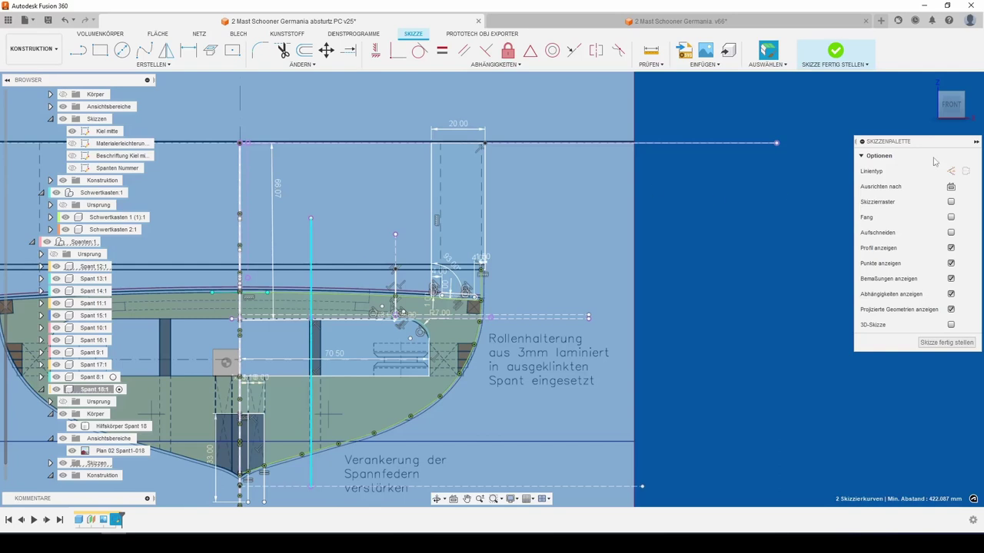
{"action": "key", "text": "x"}
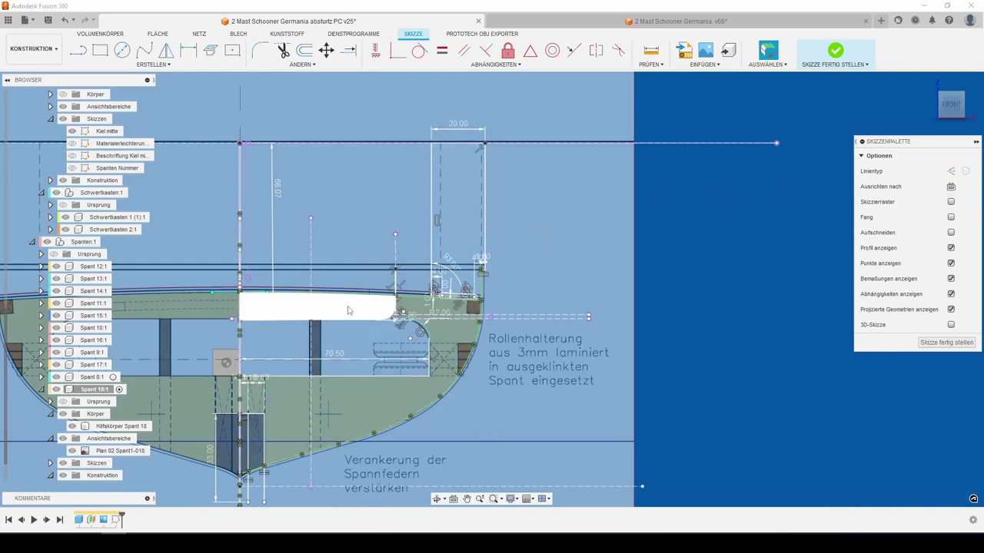
{"action": "middle_click_drag", "start_coordinate": [347, 310], "coordinate": [407, 342]}
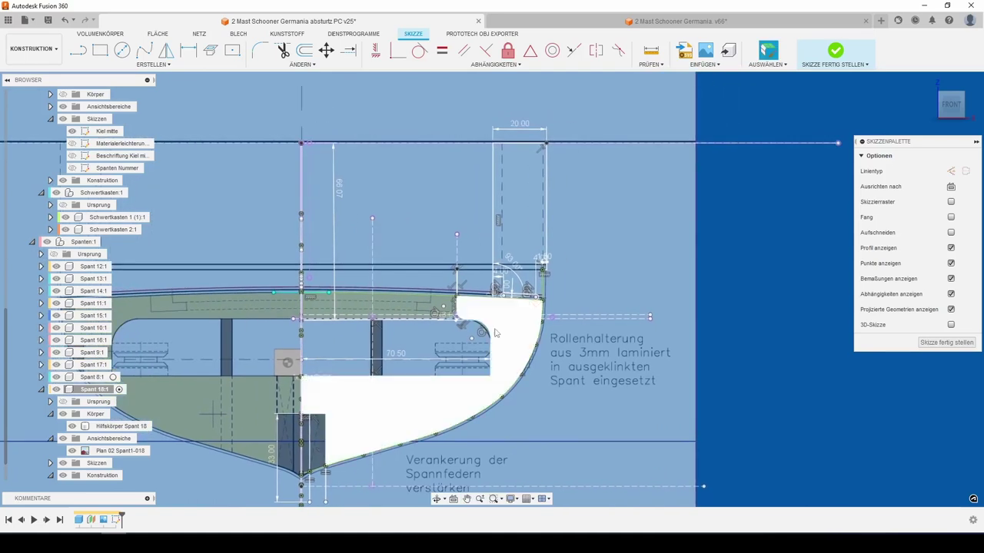
{"action": "scroll", "coordinate": [530, 307], "scroll_direction": "up", "scroll_amount": 5}
- Dimension the short line near the fillet to 2.50
{"action": "key", "text": "d"}
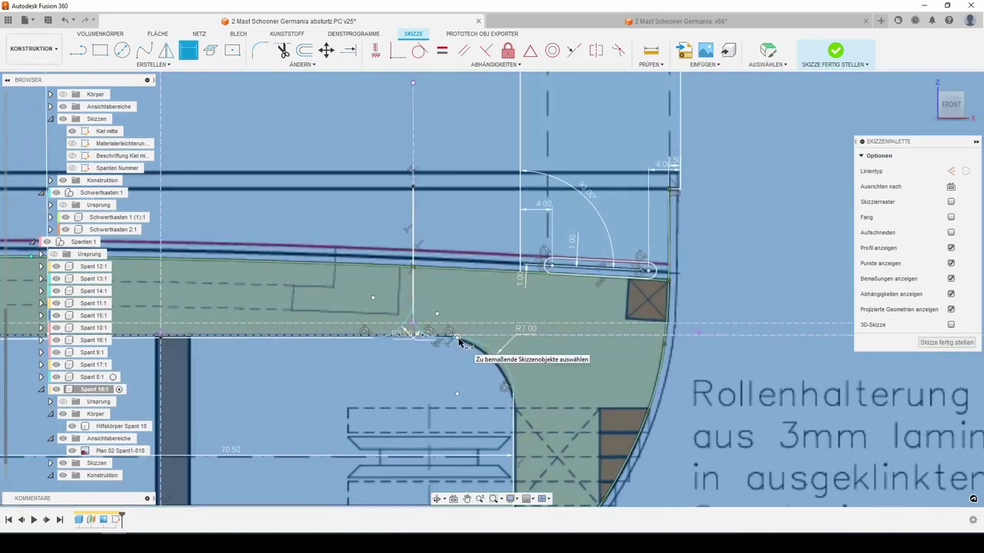
{"action": "scroll", "coordinate": [471, 340], "scroll_direction": "down", "scroll_amount": 1}
{"action": "key", "text": "Escape"}
{"action": "scroll", "coordinate": [484, 332], "scroll_direction": "up", "scroll_amount": 3}
{"action": "key", "text": "d"}
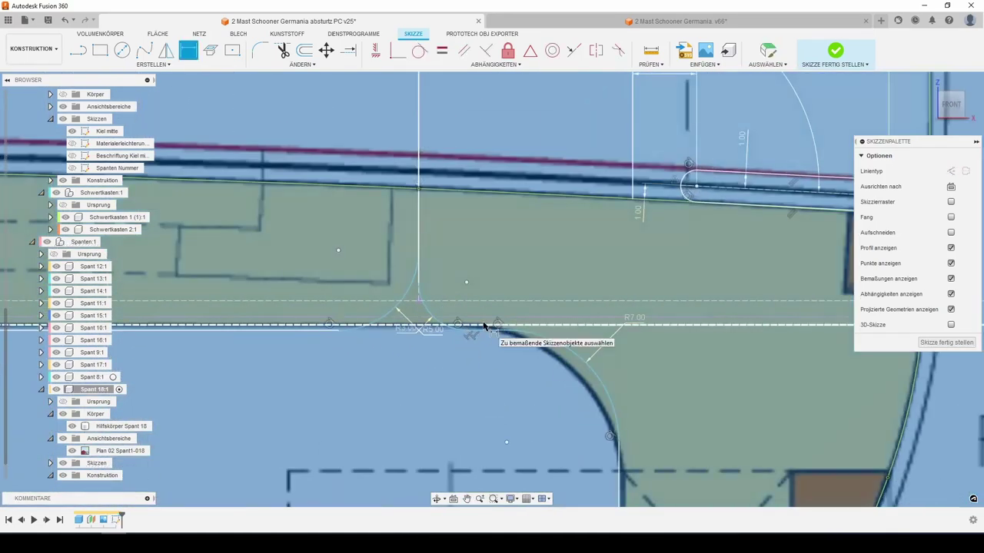
{"action": "left_click", "coordinate": [484, 329]}
{"action": "left_click", "coordinate": [483, 347]}
{"action": "key", "text": "Return"}
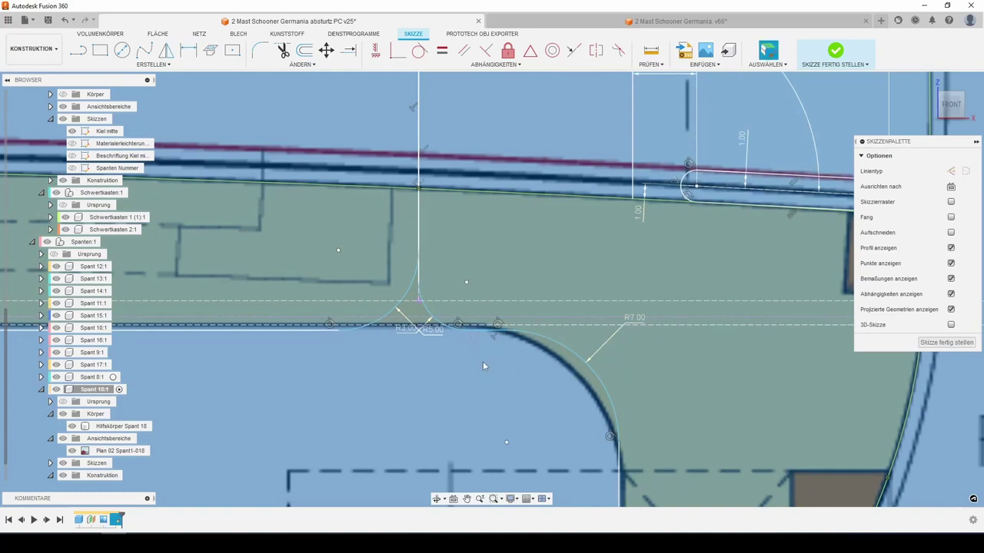
{"action": "key", "text": "d"}
{"action": "scroll", "coordinate": [472, 341], "scroll_direction": "down", "scroll_amount": 5}
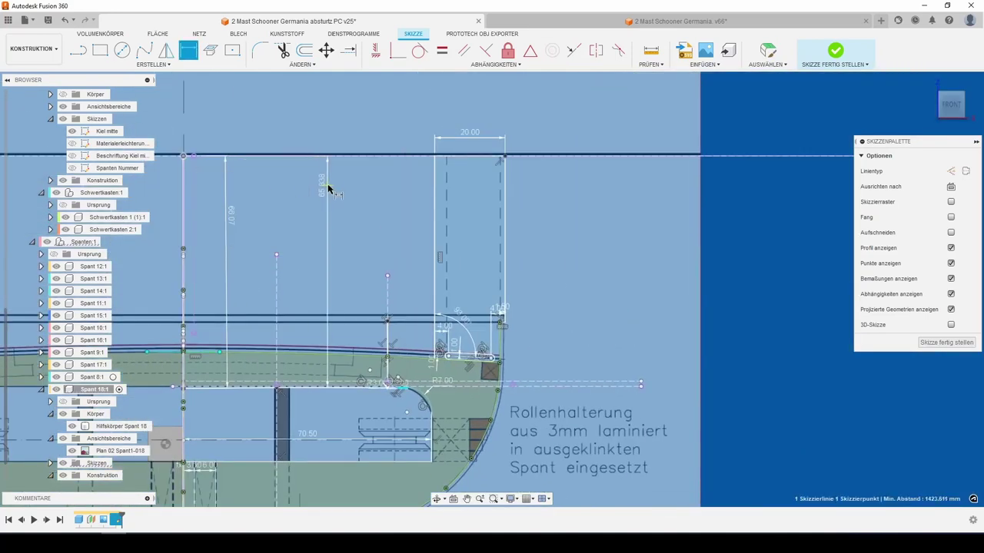
- Place and accept the 65.838 mm vertical dimension on the frame lines, then exit the Dimension tool
{"action": "left_click", "coordinate": [328, 187]}
{"action": "scroll", "coordinate": [342, 280], "scroll_direction": "up", "scroll_amount": 2}
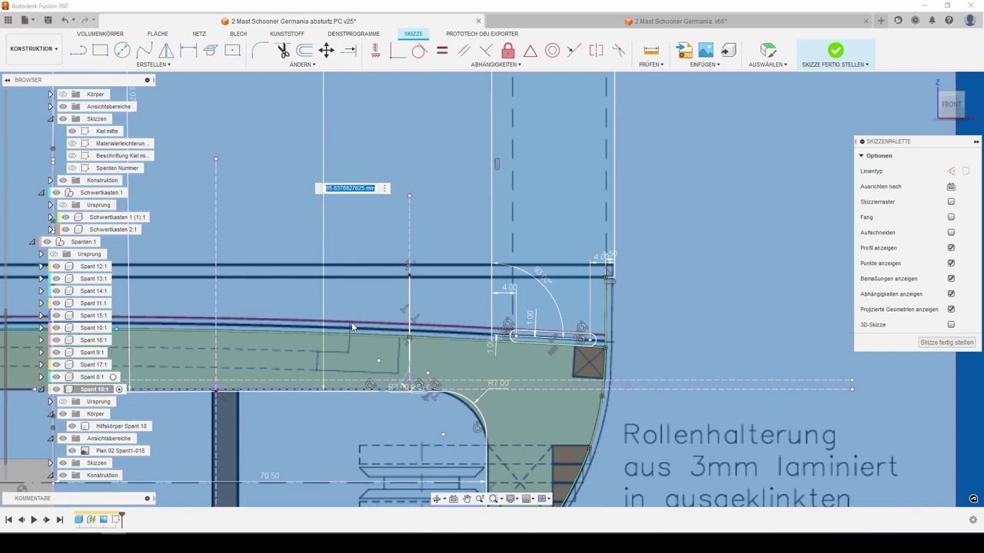
{"action": "key", "text": "Return"}
{"action": "scroll", "coordinate": [400, 315], "scroll_direction": "up", "scroll_amount": 5}
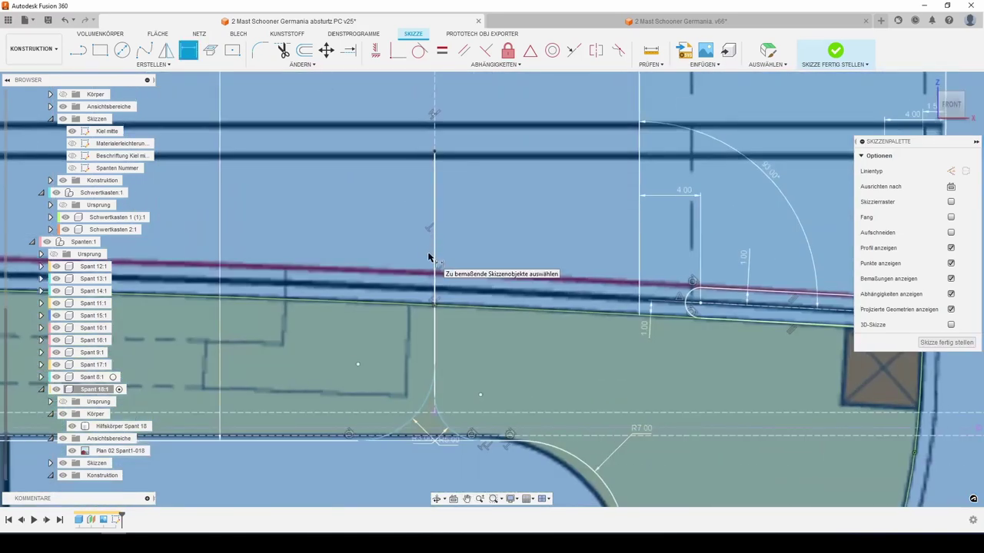
{"action": "scroll", "coordinate": [428, 256], "scroll_direction": "down", "scroll_amount": 1}
{"action": "scroll", "coordinate": [419, 247], "scroll_direction": "down", "scroll_amount": 3}
{"action": "scroll", "coordinate": [434, 303], "scroll_direction": "down", "scroll_amount": 2}
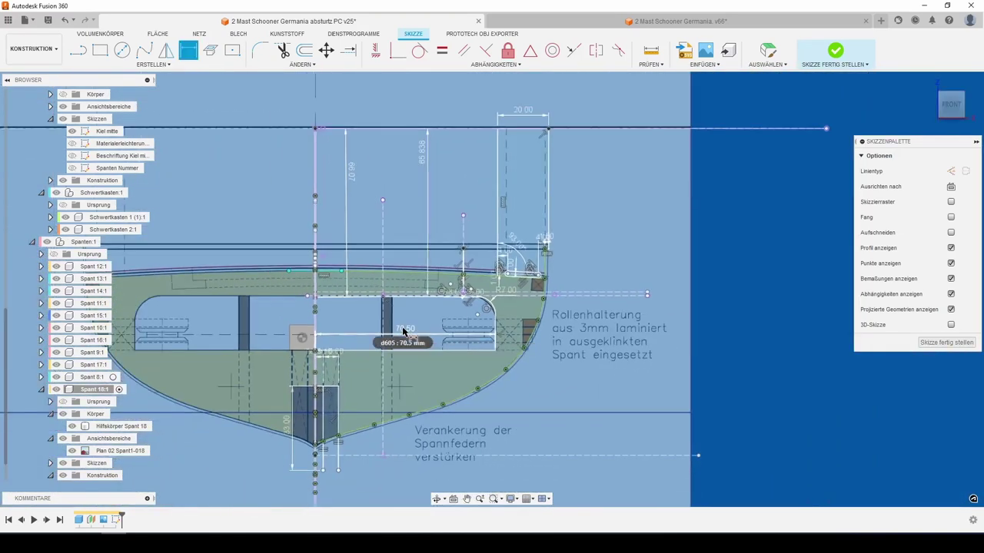
{"action": "key", "text": "Escape"}
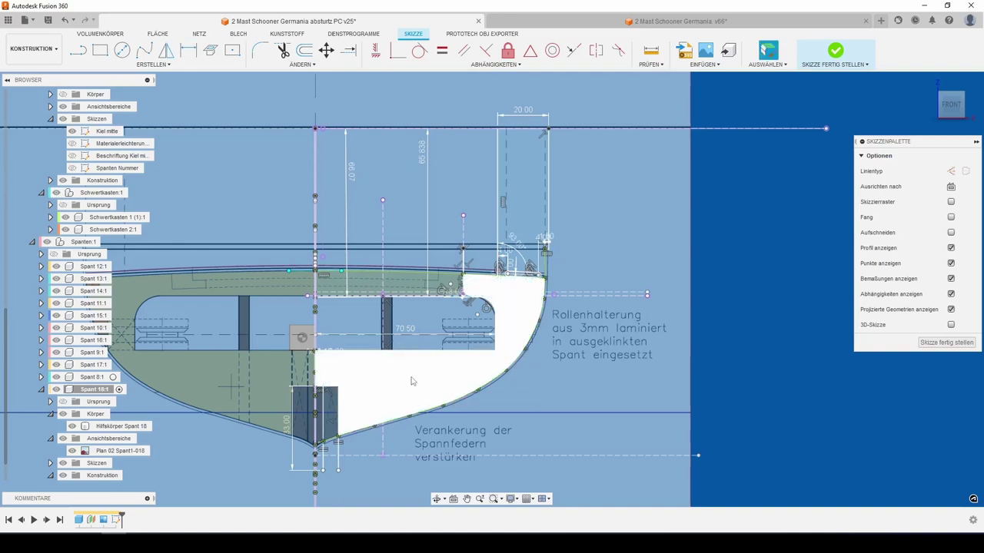
{"action": "scroll", "coordinate": [546, 245], "scroll_direction": "up", "scroll_amount": 3}
{"action": "scroll", "coordinate": [546, 246], "scroll_direction": "up", "scroll_amount": 1}
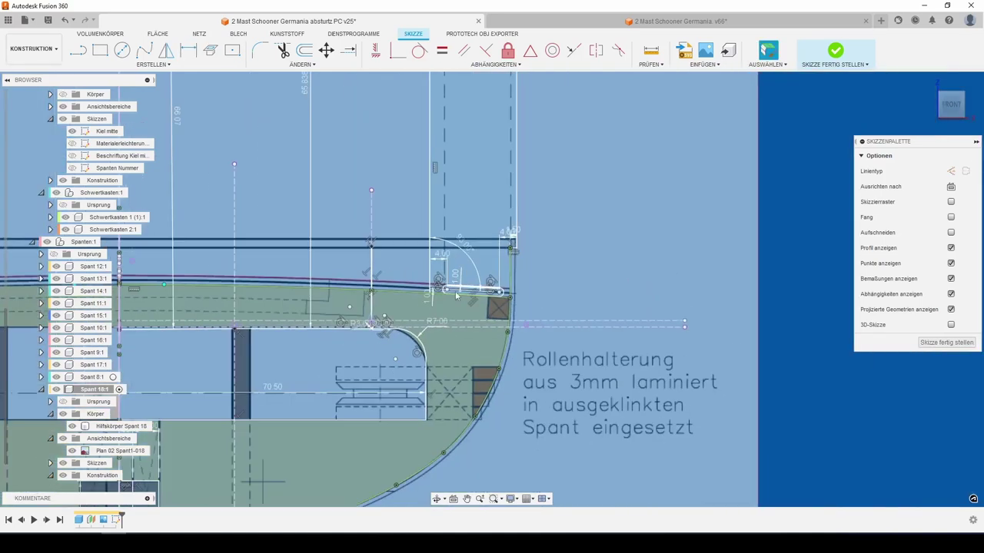
{"action": "scroll", "coordinate": [546, 246], "scroll_direction": "down", "scroll_amount": 5}
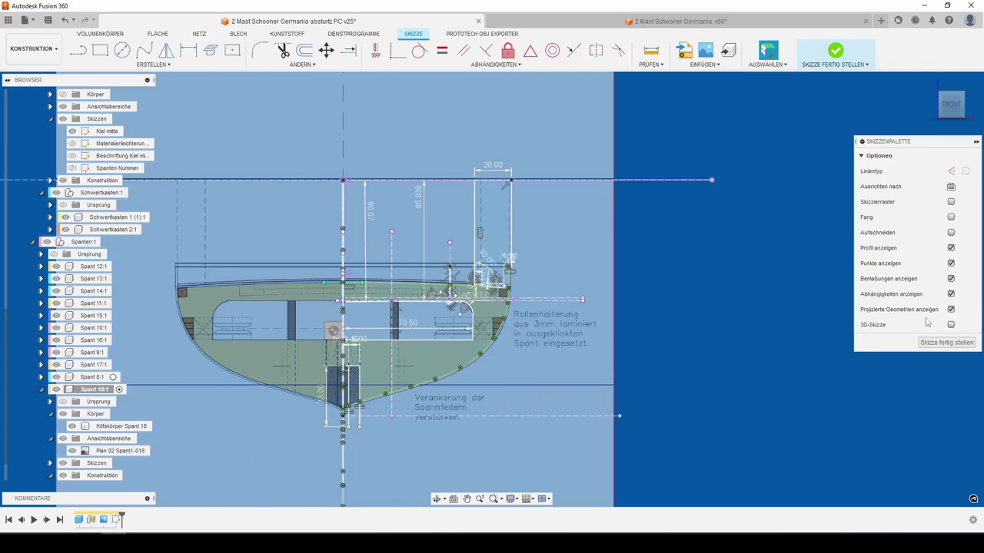
- Finish the sketch, rename Skizze2 to 'Spant 18' in the browser, and save a new version
{"action": "left_click", "coordinate": [926, 344]}
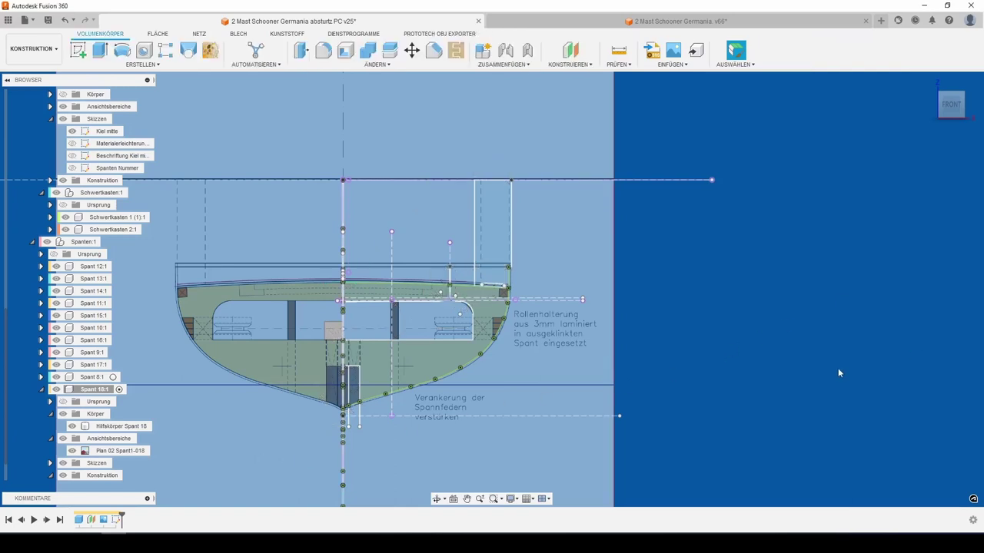
{"action": "left_click", "coordinate": [50, 464]}
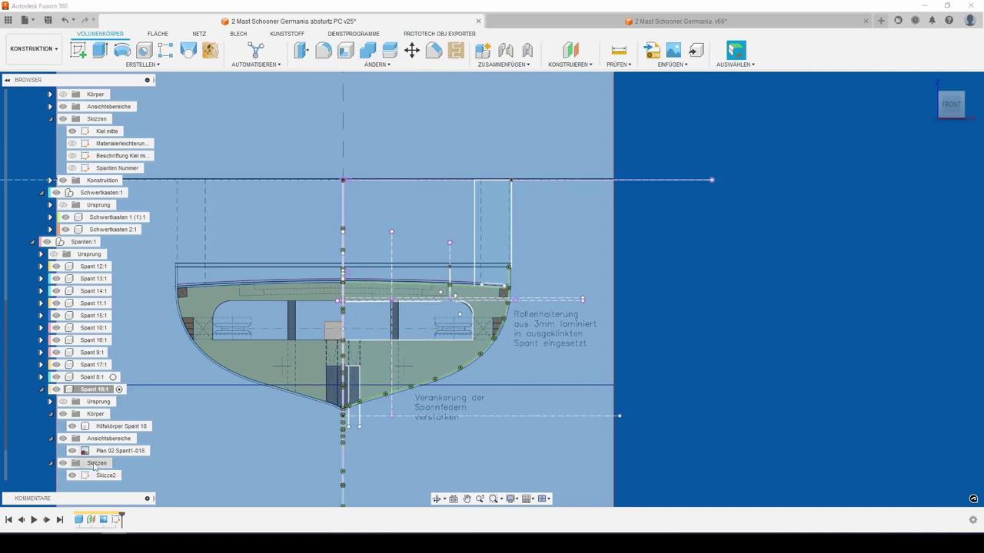
{"action": "left_click", "coordinate": [104, 475]}
{"action": "left_click", "coordinate": [104, 475]}
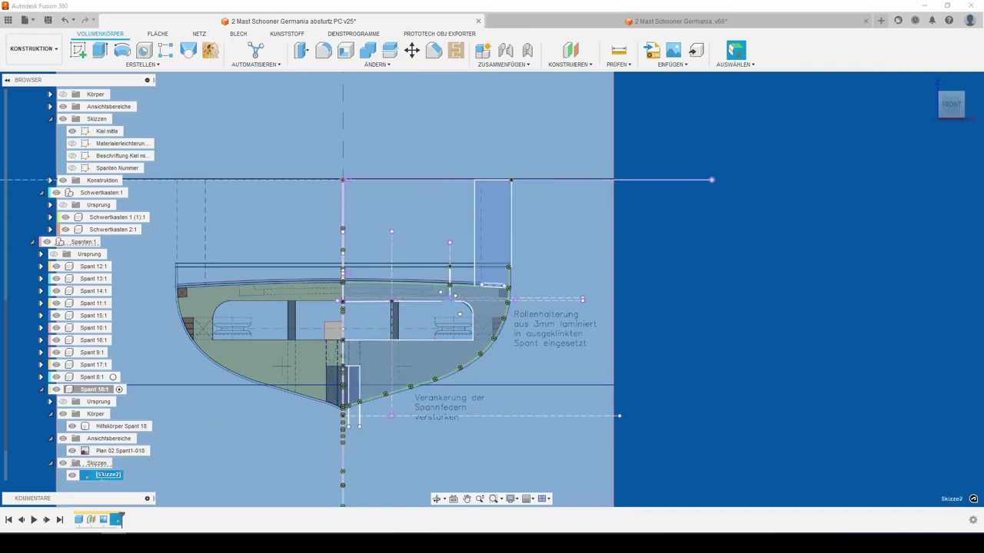
{"action": "double_click", "coordinate": [99, 470]}
{"action": "key", "text": "BackSpace"}
{"action": "type", "text": "Spa"}
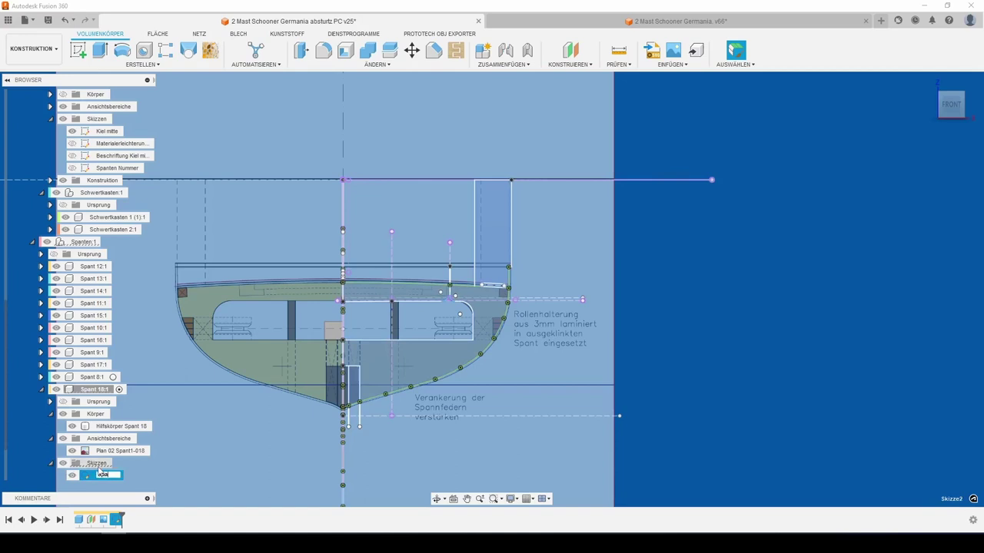
{"action": "type", "text": "nt 18"}
{"action": "key", "text": "Return"}
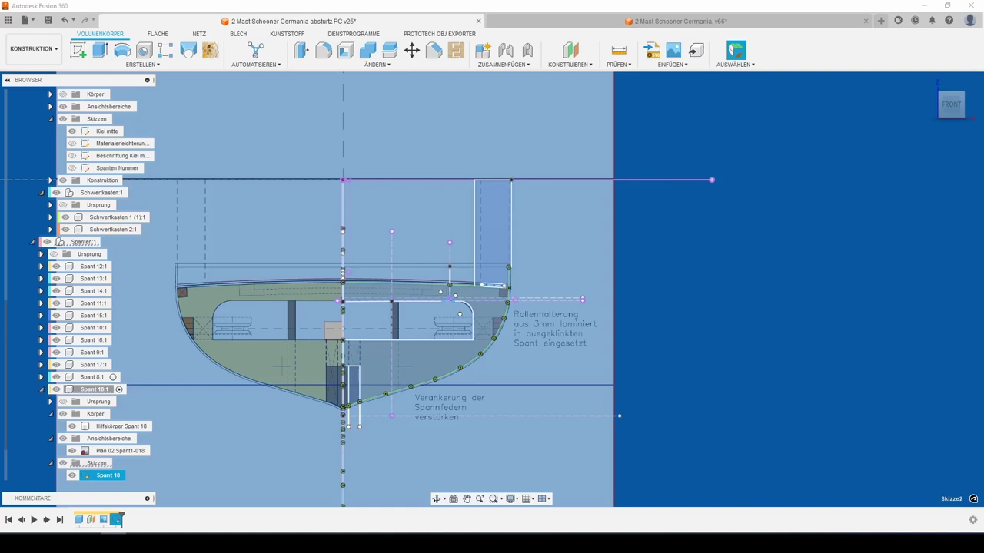
{"action": "key", "text": "ctrl+s"}
{"action": "key", "text": "Return"}
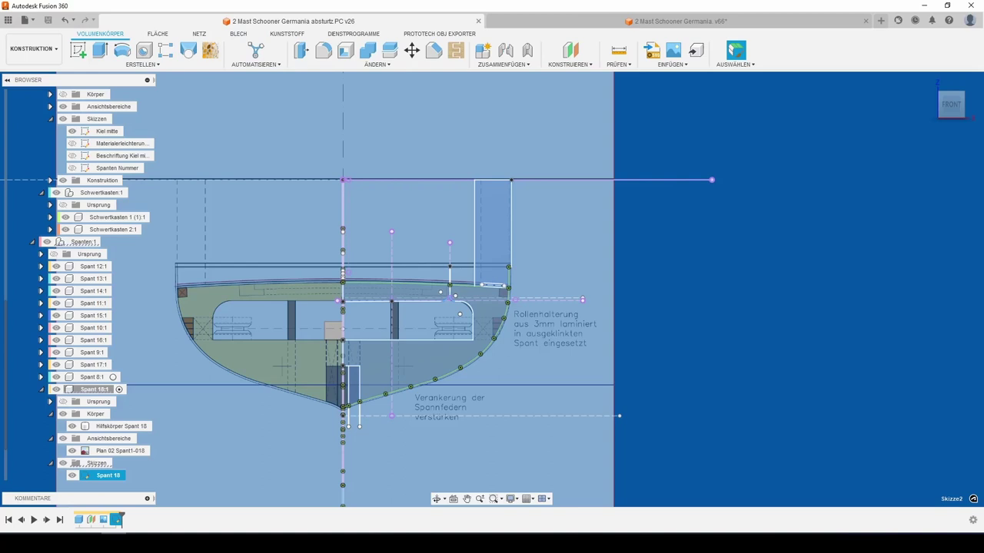
- Extrude the lower hull, horizontal strip and vertical box profiles Material4mm thick as new body Körper2
{"action": "left_click", "coordinate": [101, 48]}
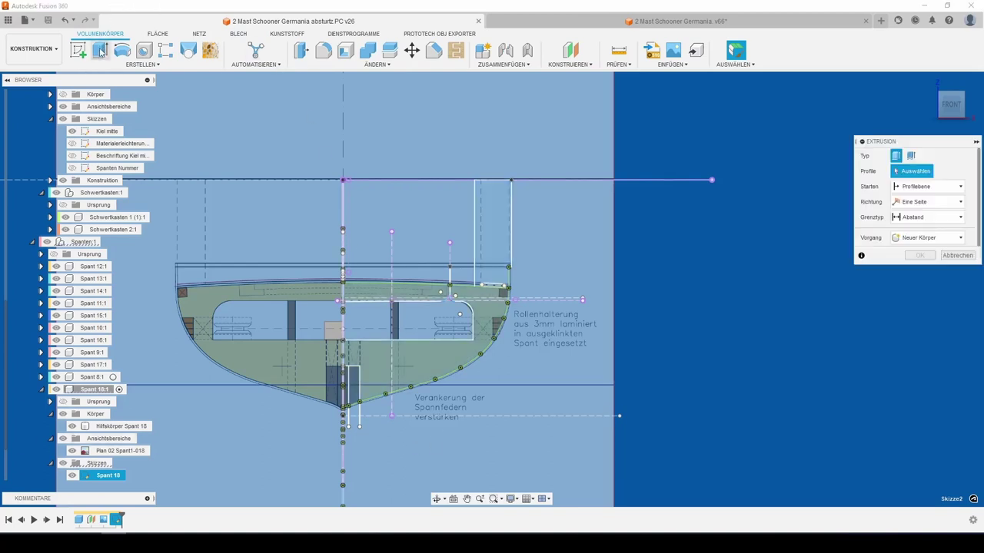
{"action": "left_click", "coordinate": [444, 355]}
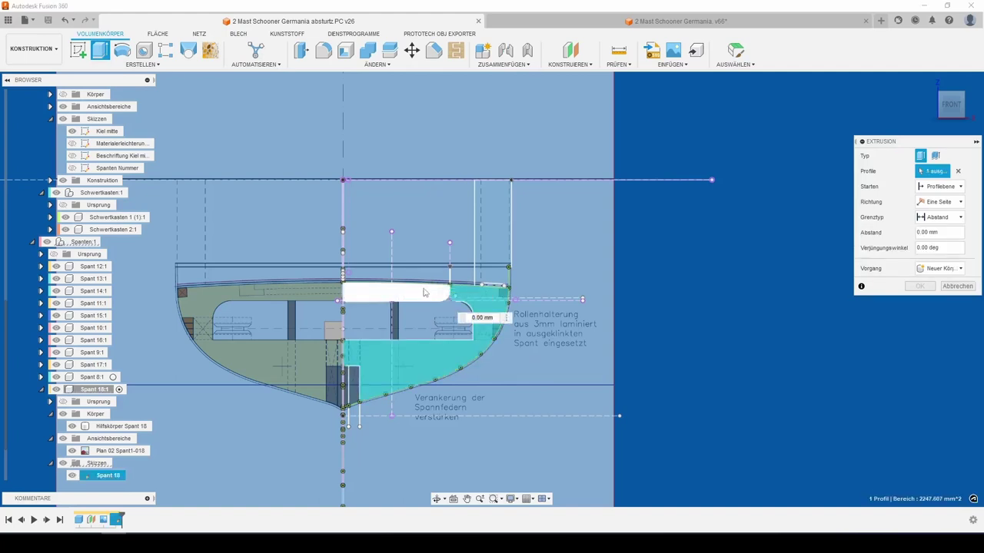
{"action": "left_click", "coordinate": [424, 293]}
{"action": "left_click", "coordinate": [489, 236]}
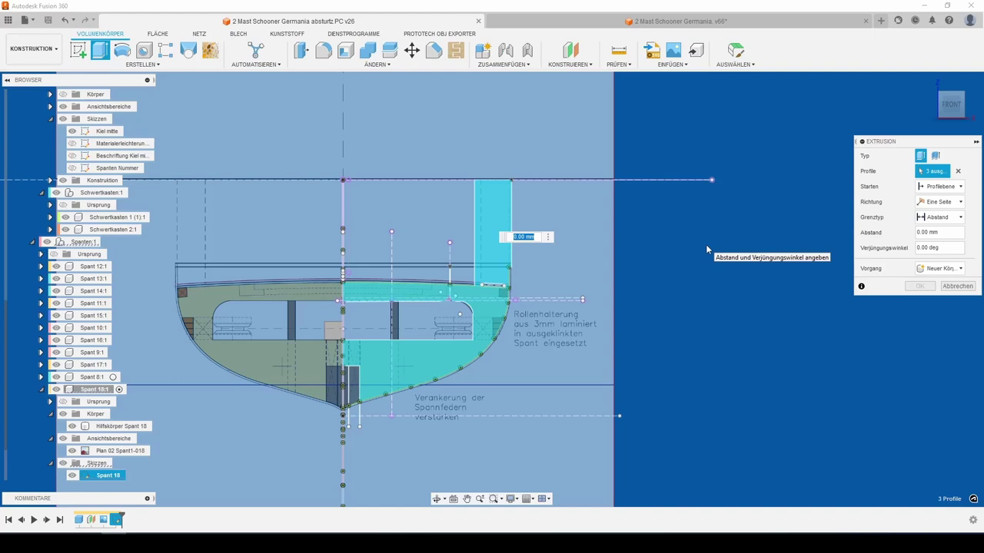
{"action": "type", "text": "m"}
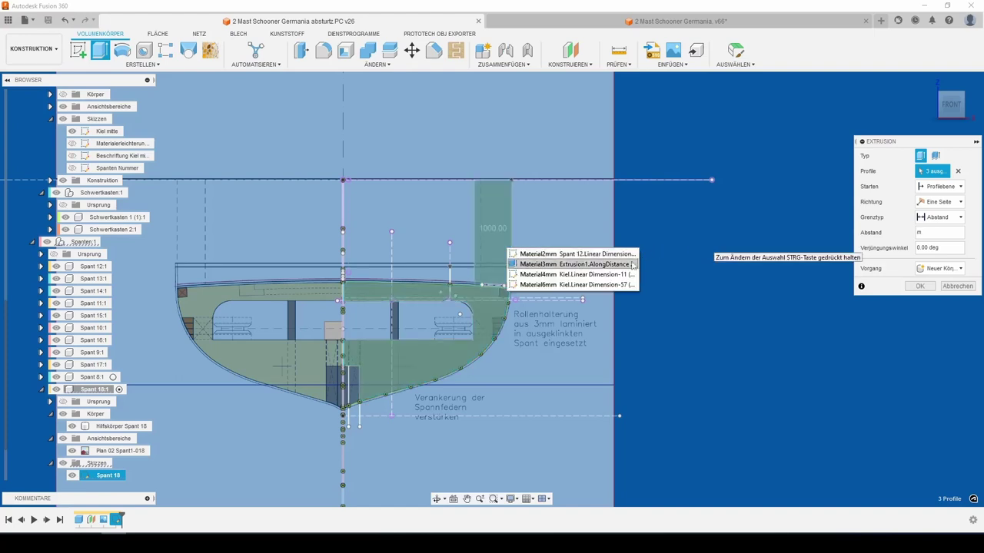
{"action": "left_click", "coordinate": [602, 275]}
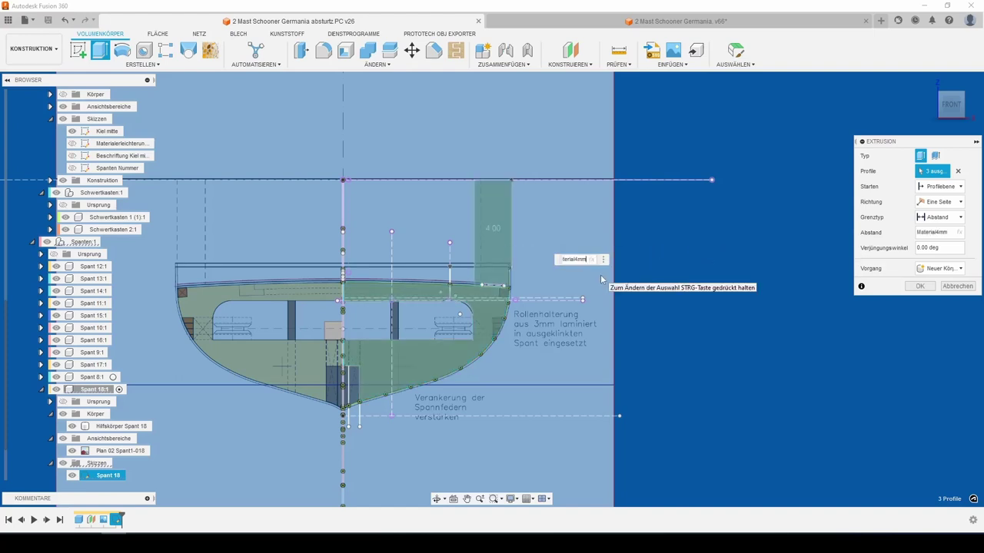
{"action": "key", "text": "Return"}
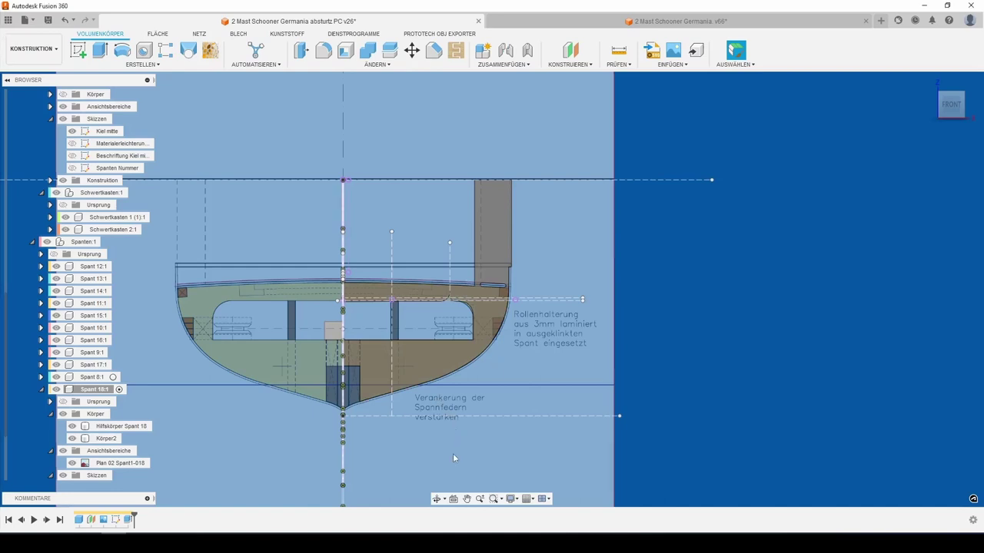
- Save the design as version v27, keeping the default version description
{"action": "key", "text": "ctrl+s"}
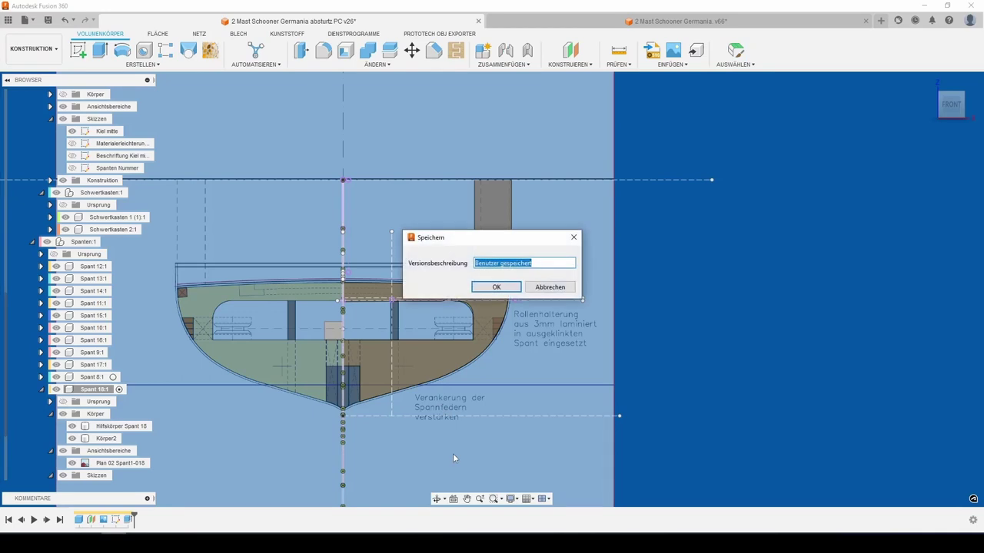
{"action": "key", "text": "Return"}
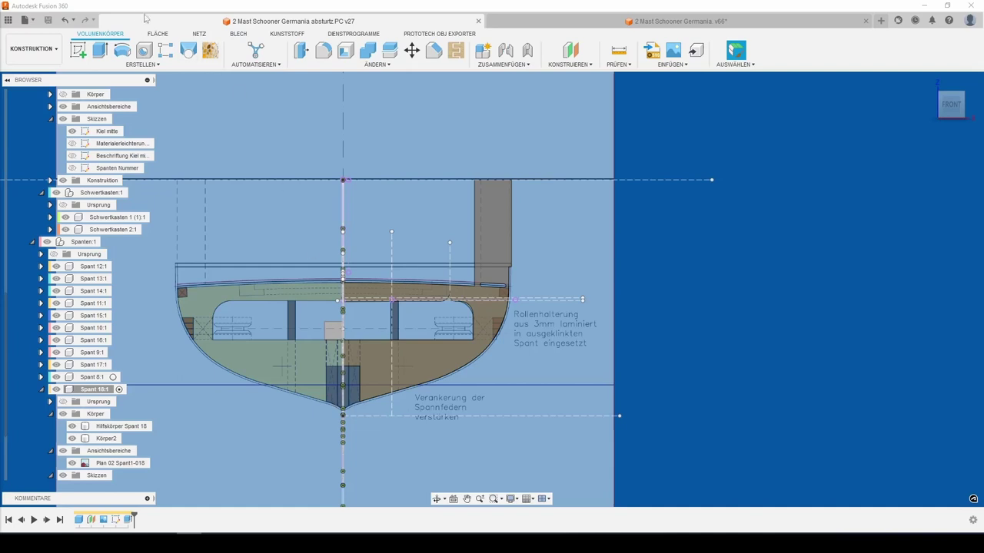
- Create a sketch on the Körper2 frame face and choose Text from the Create menu
{"action": "left_click", "coordinate": [78, 50]}
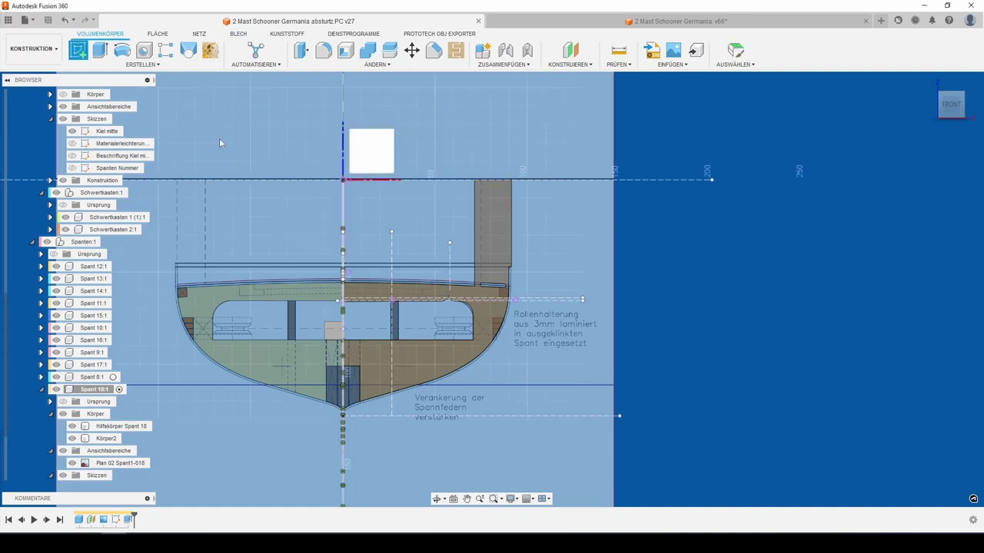
{"action": "left_click", "coordinate": [496, 222]}
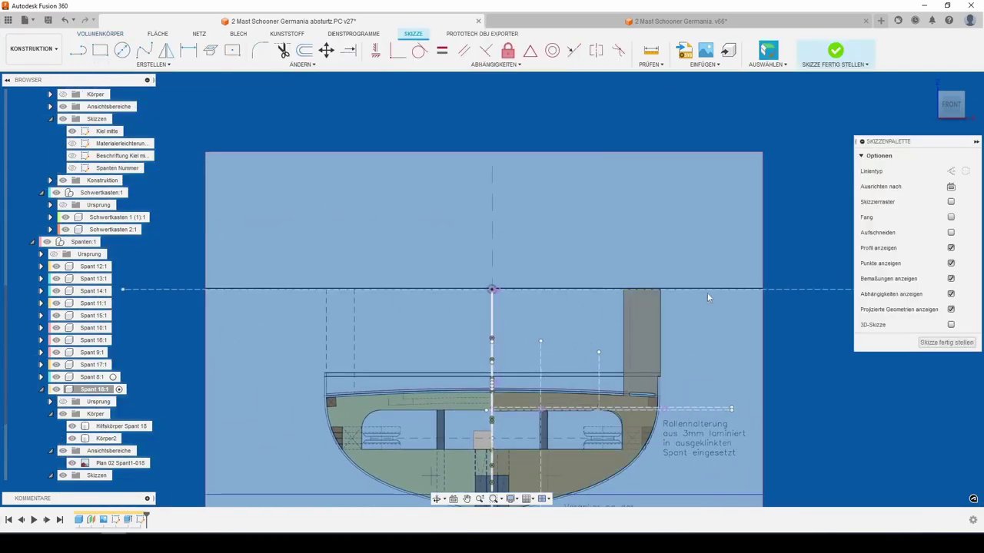
{"action": "left_click", "coordinate": [158, 65]}
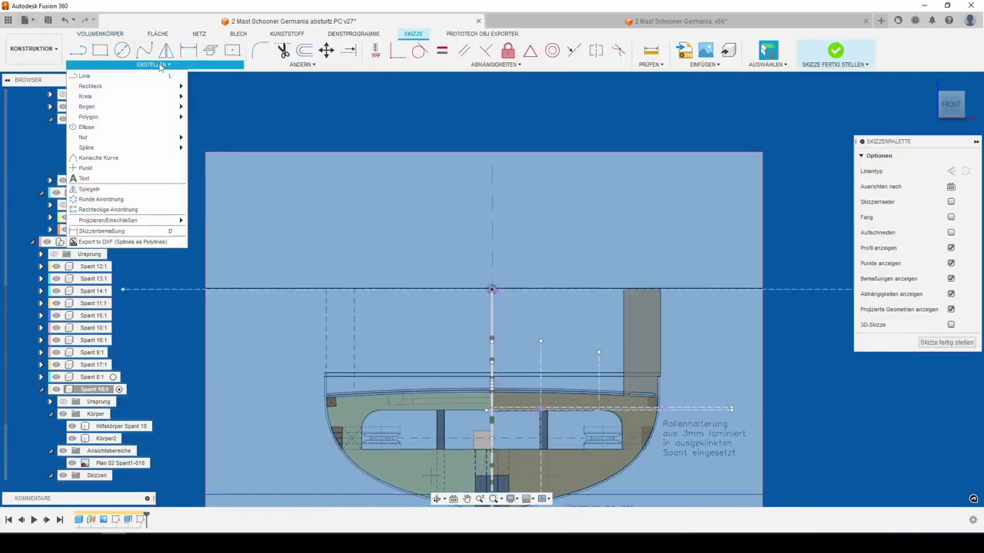
{"action": "left_click", "coordinate": [84, 179]}
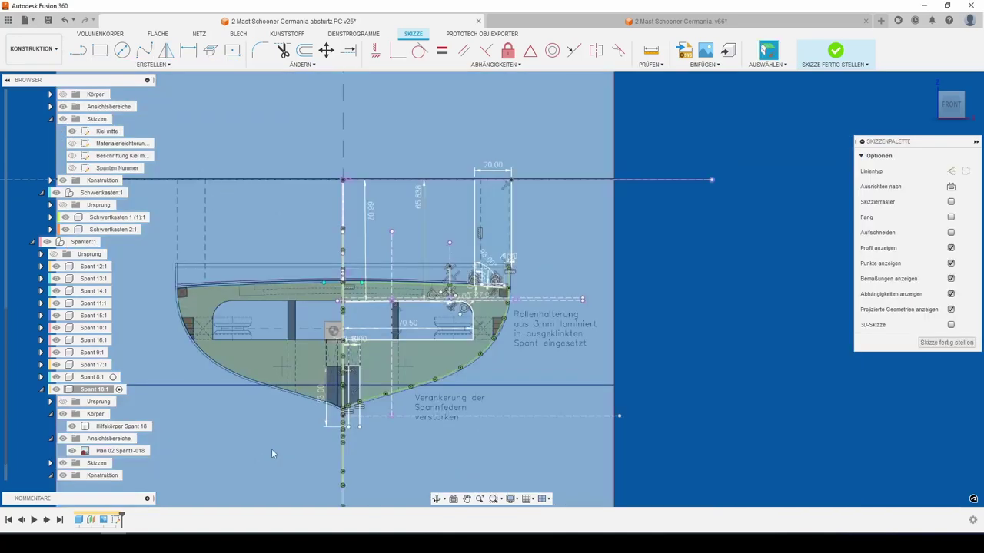
- Finish the sketch, rename Skizze2 to 'Spant 18' in the Skizzen folder, and save the design
{"action": "left_click", "coordinate": [927, 343]}
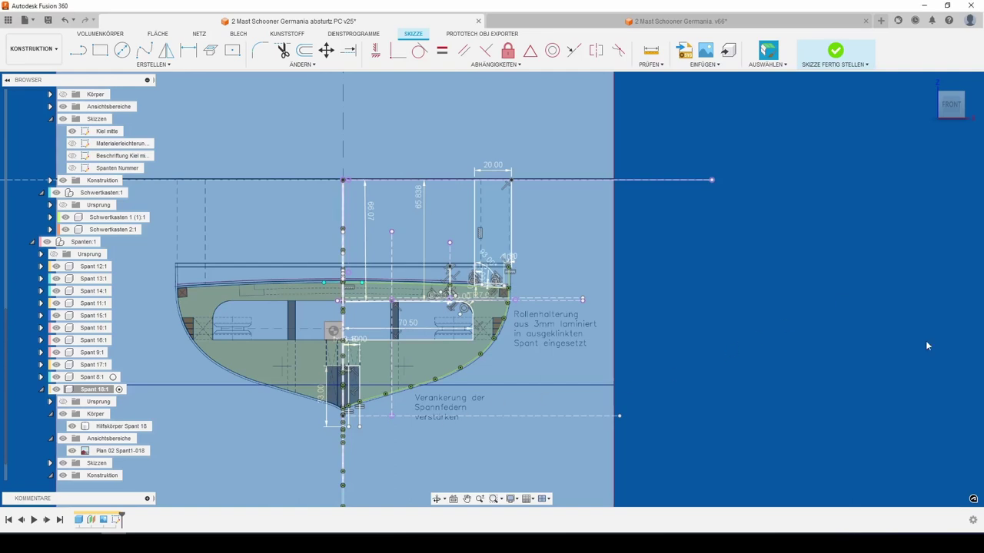
{"action": "left_click", "coordinate": [50, 463]}
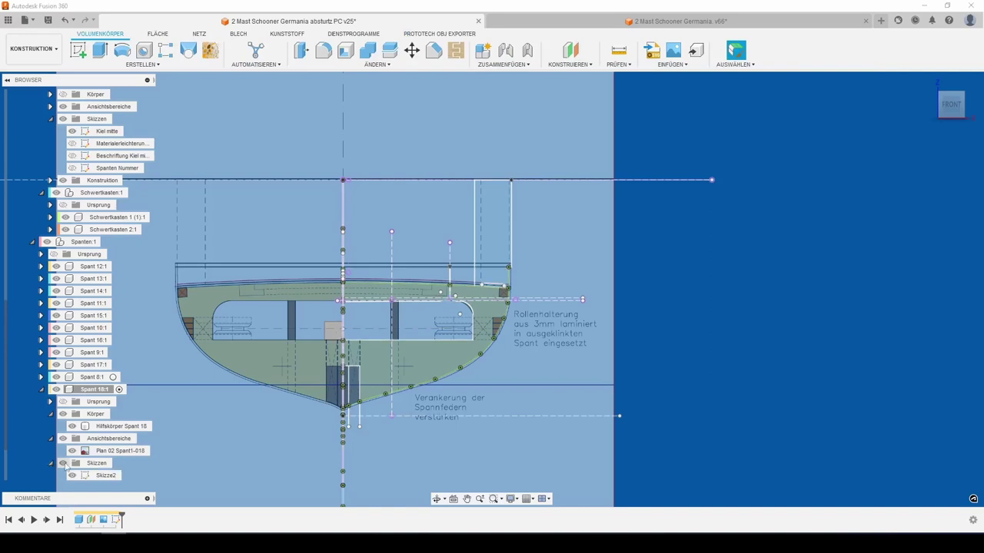
{"action": "left_click", "coordinate": [106, 475]}
{"action": "left_click", "coordinate": [106, 475]}
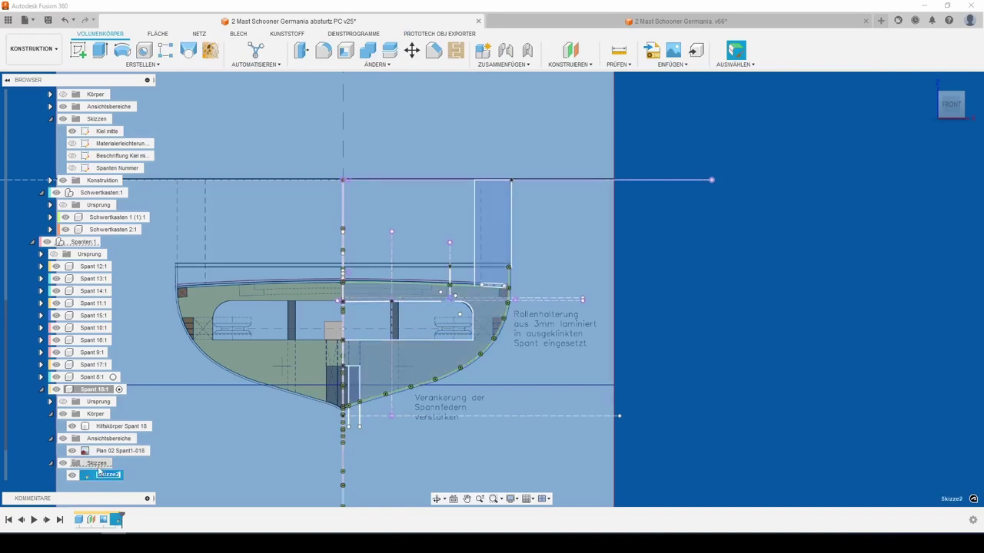
{"action": "key", "text": "BackSpace"}
{"action": "type", "text": "nt"}
{"action": "type", "text": " 18"}
{"action": "key", "text": "Return"}
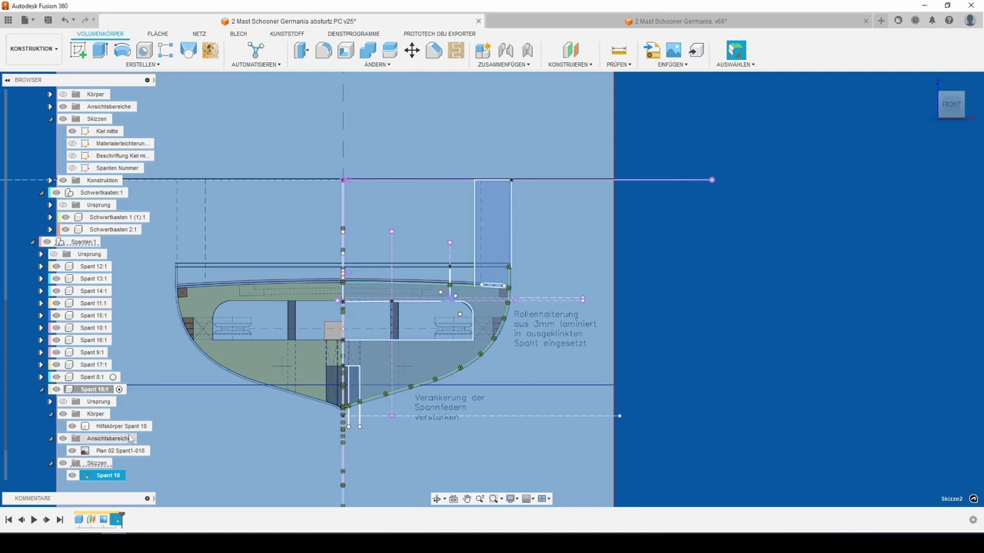
{"action": "key", "text": "ctrl+s"}
{"action": "key", "text": "Return"}
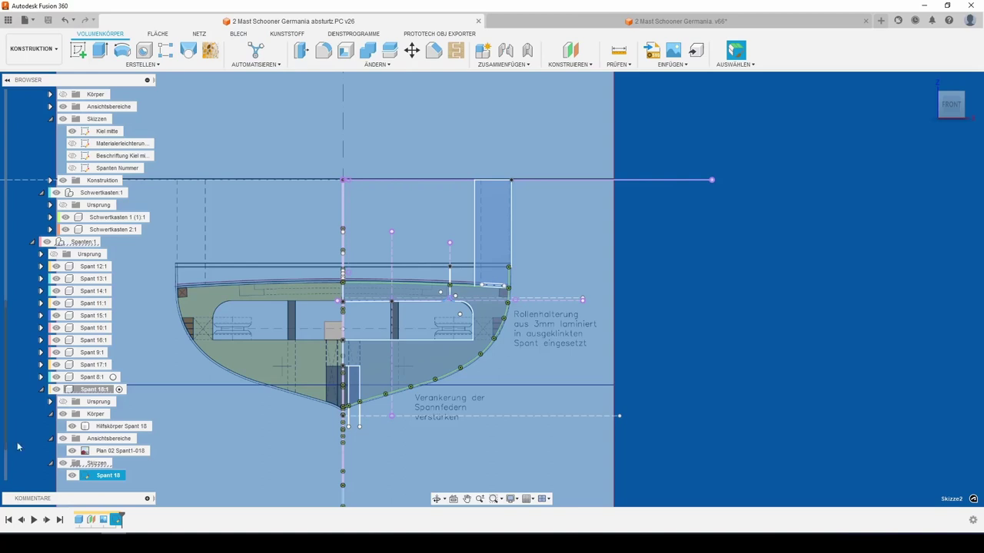
- Extrude the lower hull, horizontal strip and vertical box profiles Material4mm thick into a new body
{"action": "left_click", "coordinate": [99, 50]}
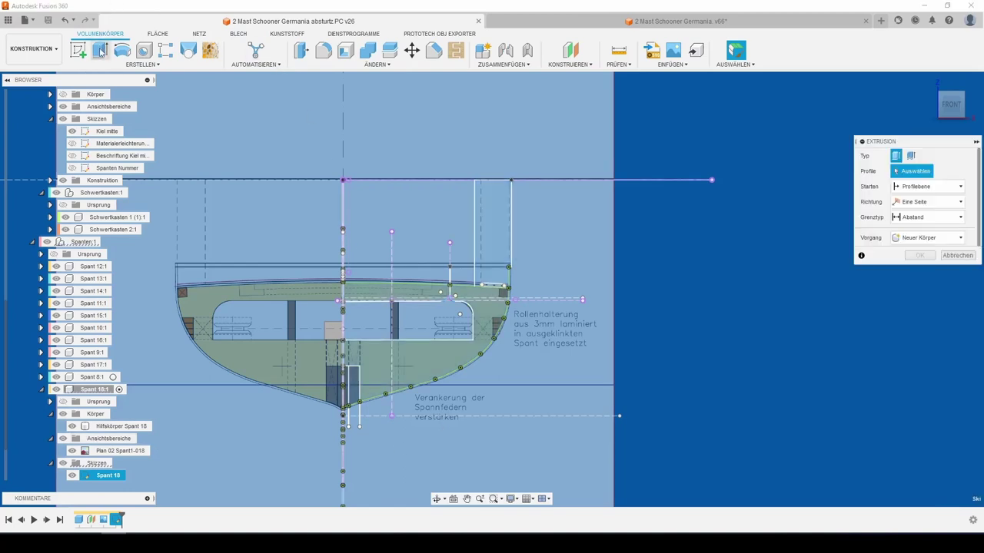
{"action": "left_click", "coordinate": [440, 358]}
{"action": "left_click", "coordinate": [421, 292]}
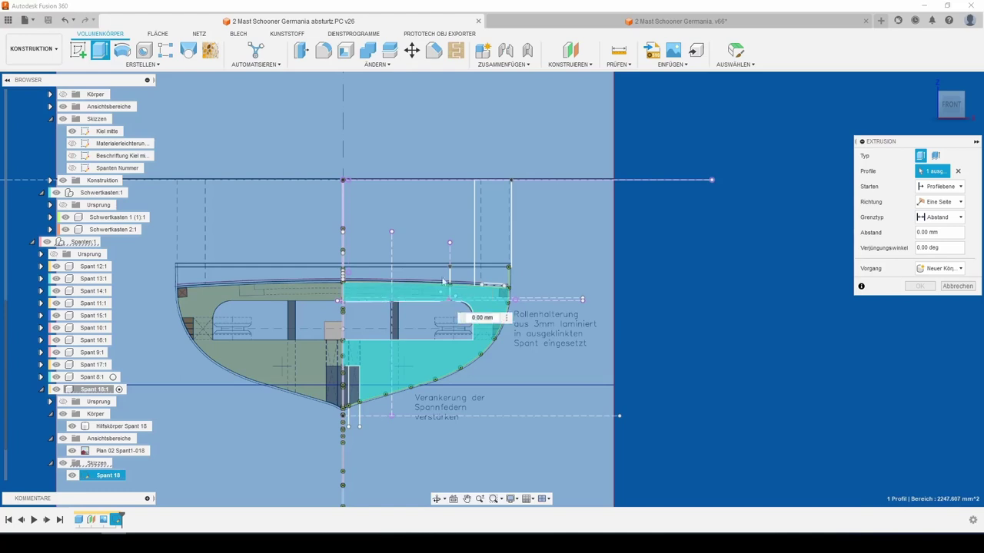
{"action": "left_click", "coordinate": [488, 234]}
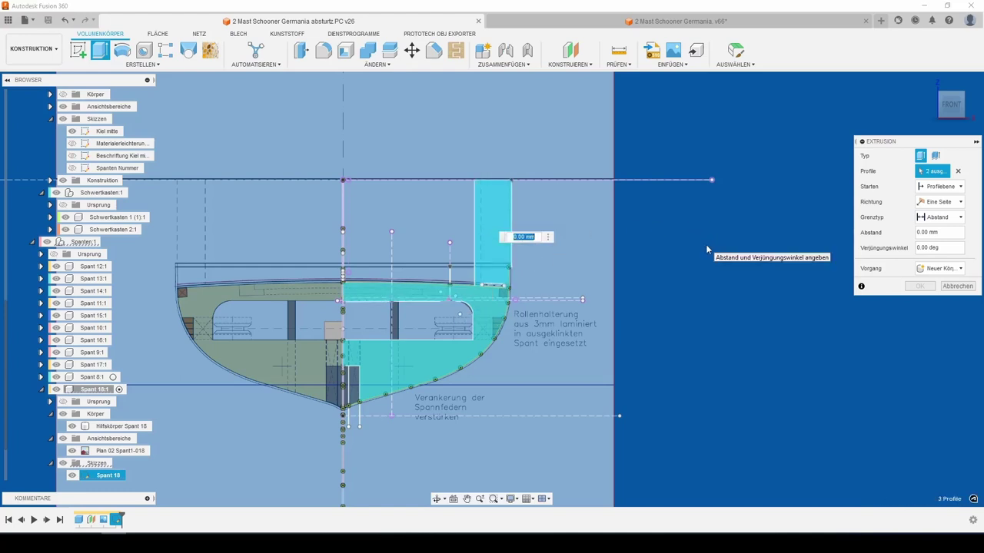
{"action": "type", "text": "m"}
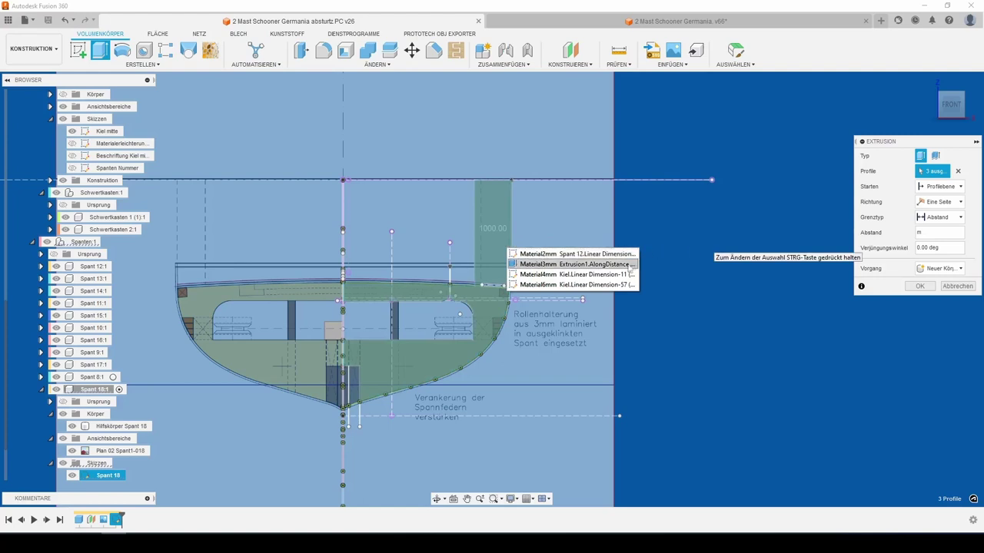
{"action": "left_click", "coordinate": [602, 275]}
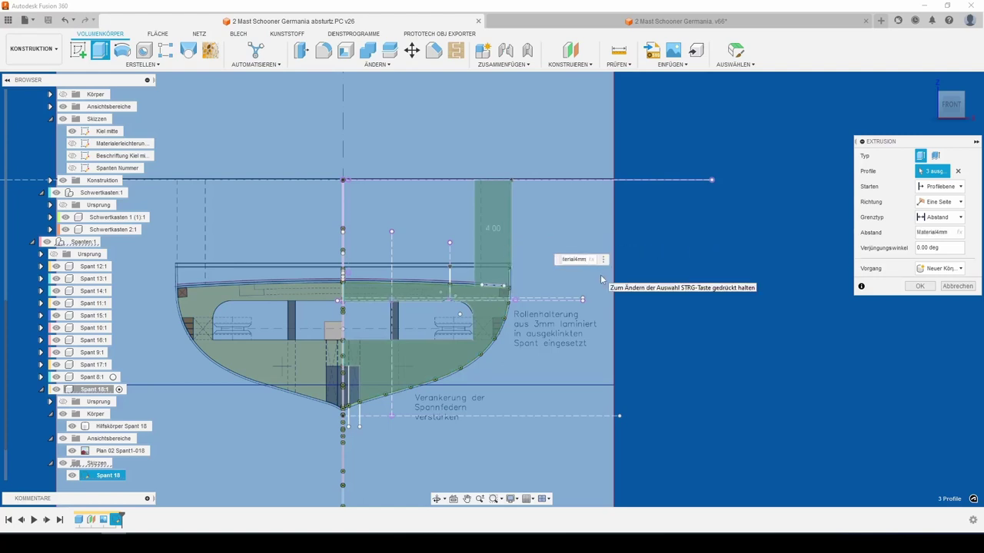
{"action": "key", "text": "Return"}
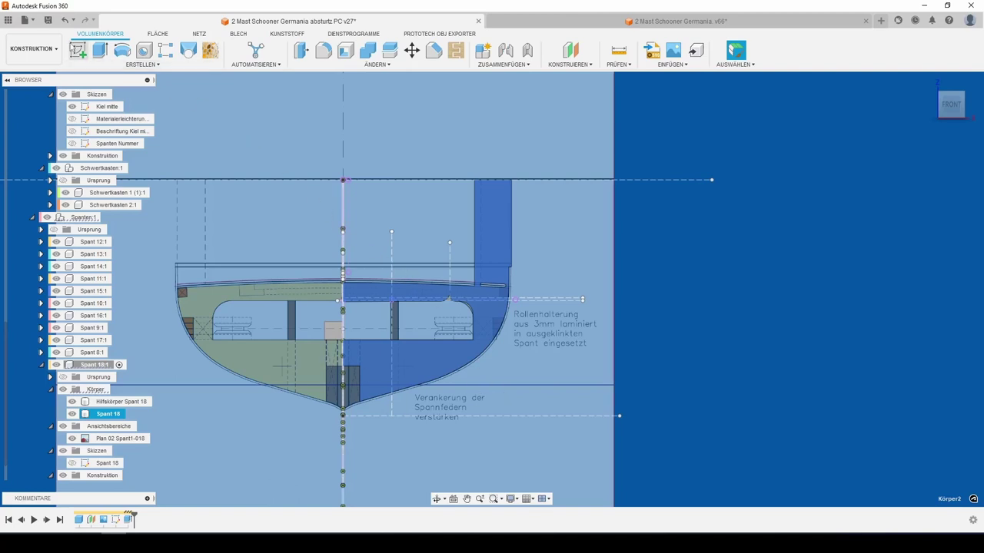
- Create a new sketch on the frame's plane and choose the Text tool
{"action": "left_click", "coordinate": [78, 50]}
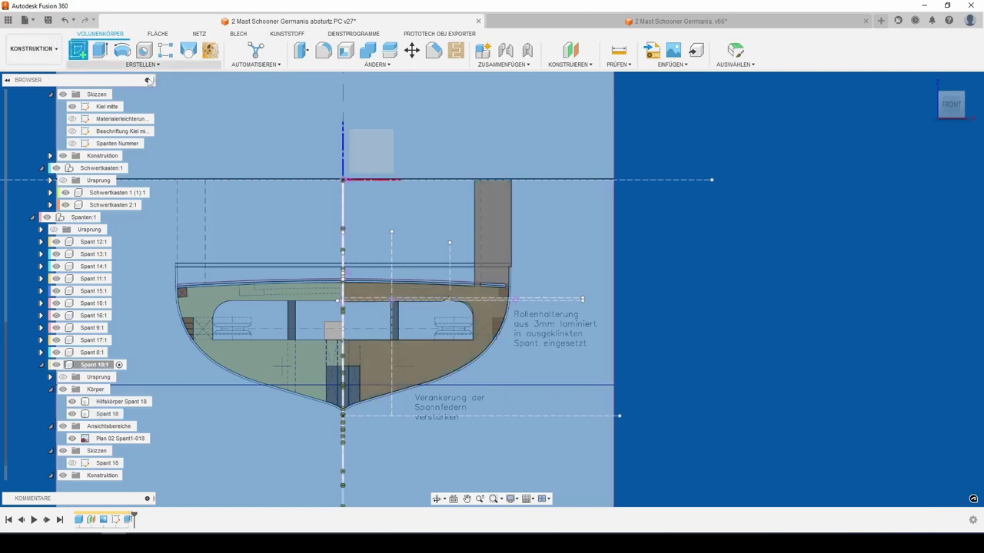
{"action": "left_click", "coordinate": [501, 204]}
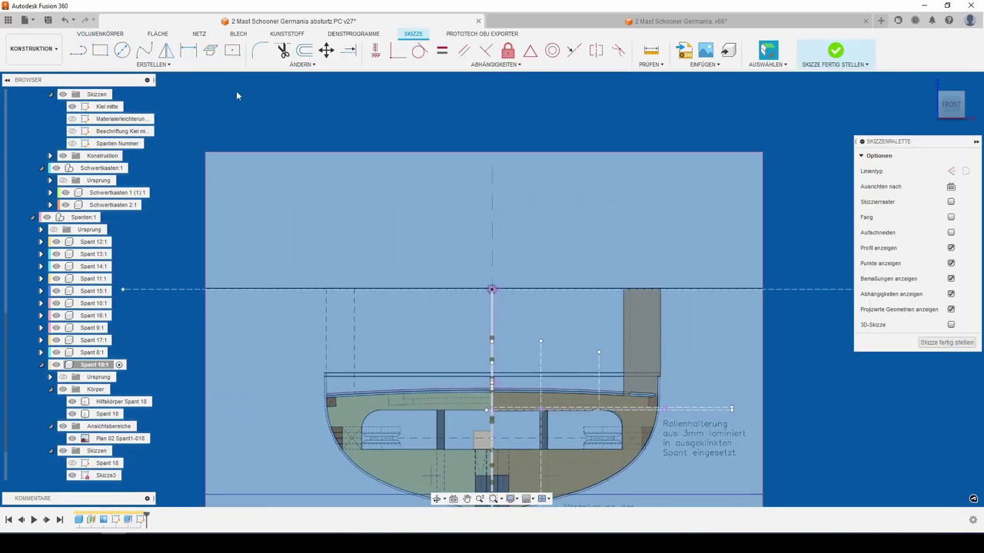
{"action": "left_click", "coordinate": [154, 64]}
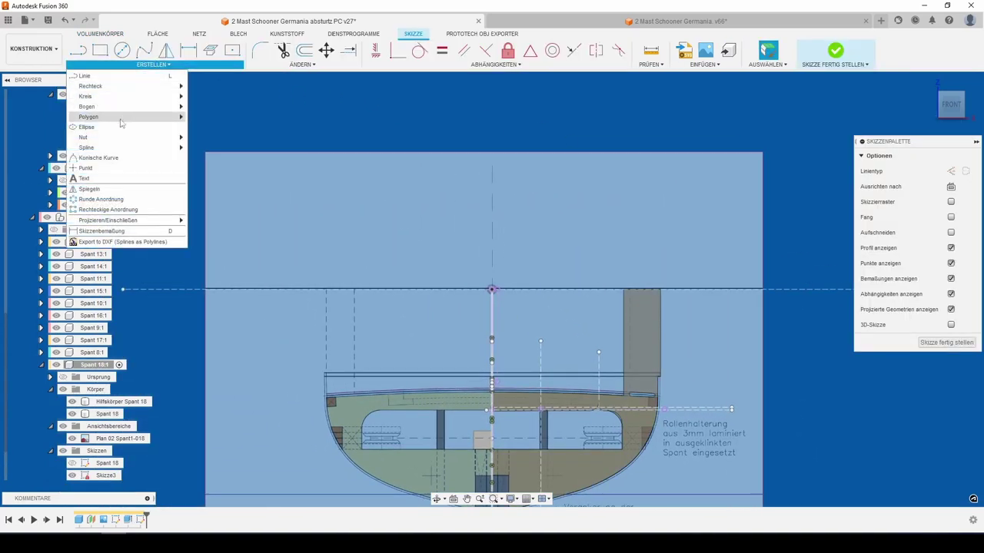
{"action": "left_click", "coordinate": [102, 179]}
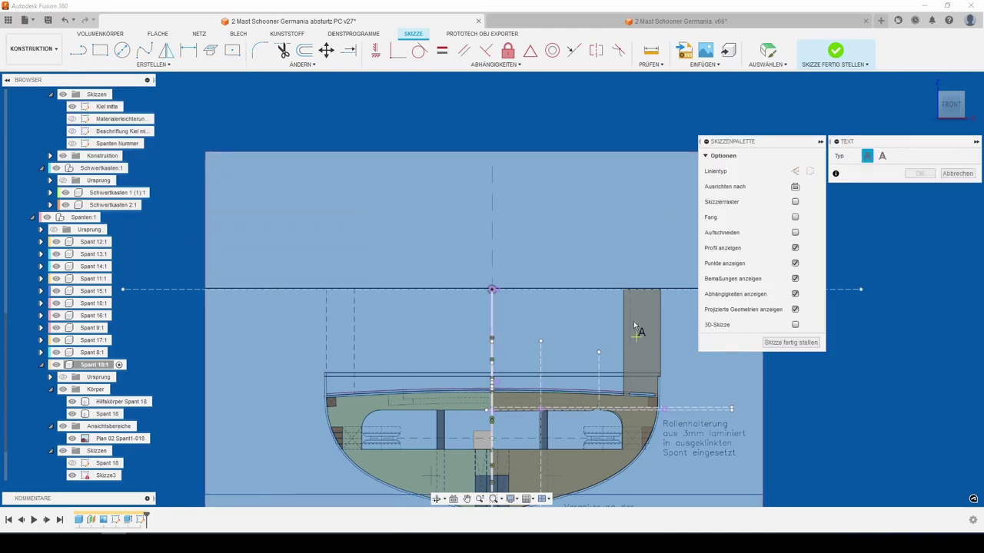
- Add a 'Spant 18' text box on the upright with height Beschriftung2, then finish the sketch
{"action": "left_click", "coordinate": [623, 290]}
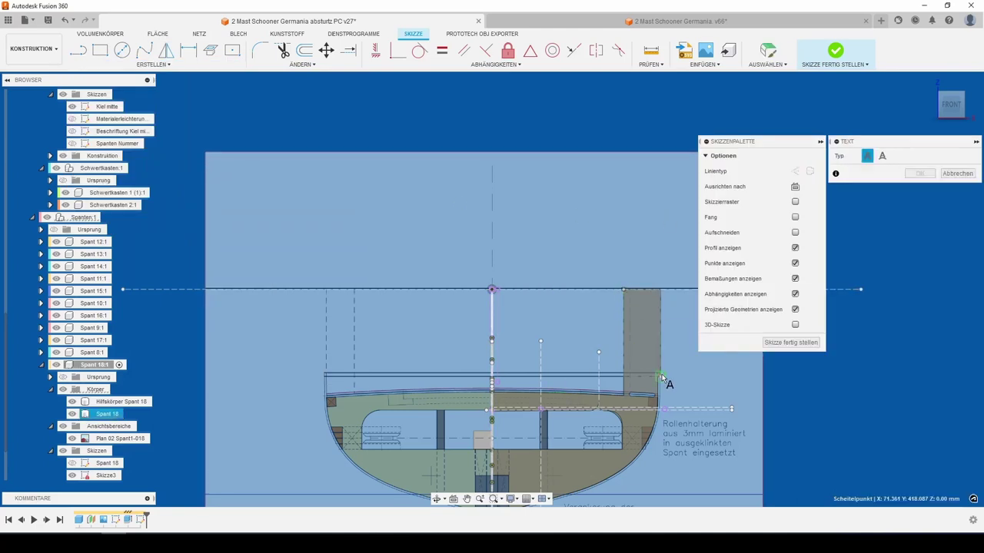
{"action": "left_click", "coordinate": [660, 376]}
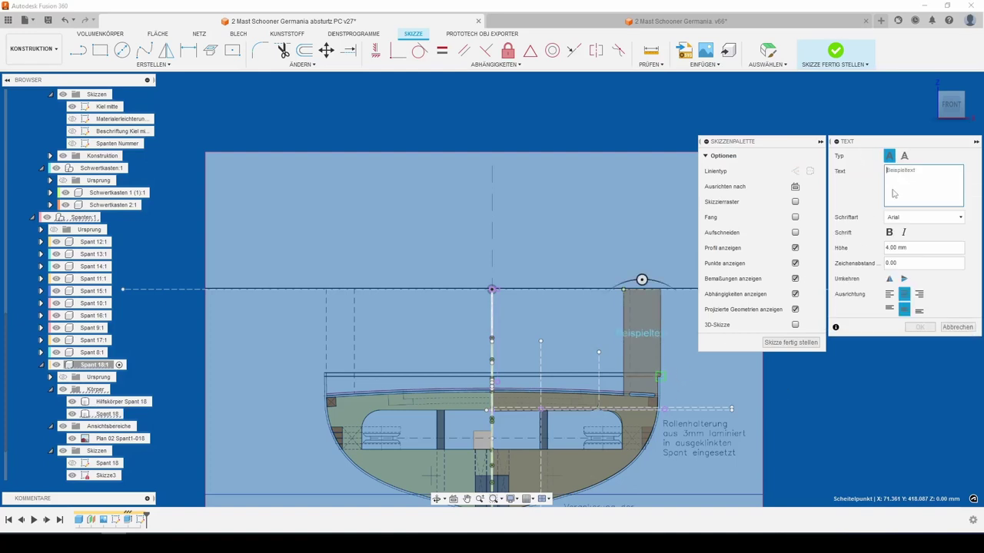
{"action": "type", "text": "Spant"}
{"action": "type", "text": " 18"}
{"action": "key", "text": "Return"}
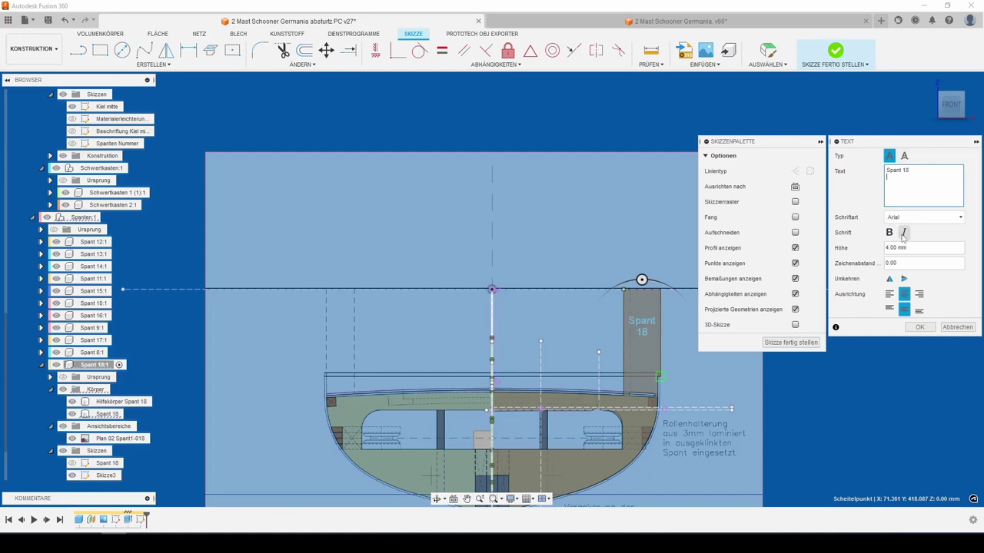
{"action": "left_click", "coordinate": [886, 247]}
{"action": "type", "text": "b"}
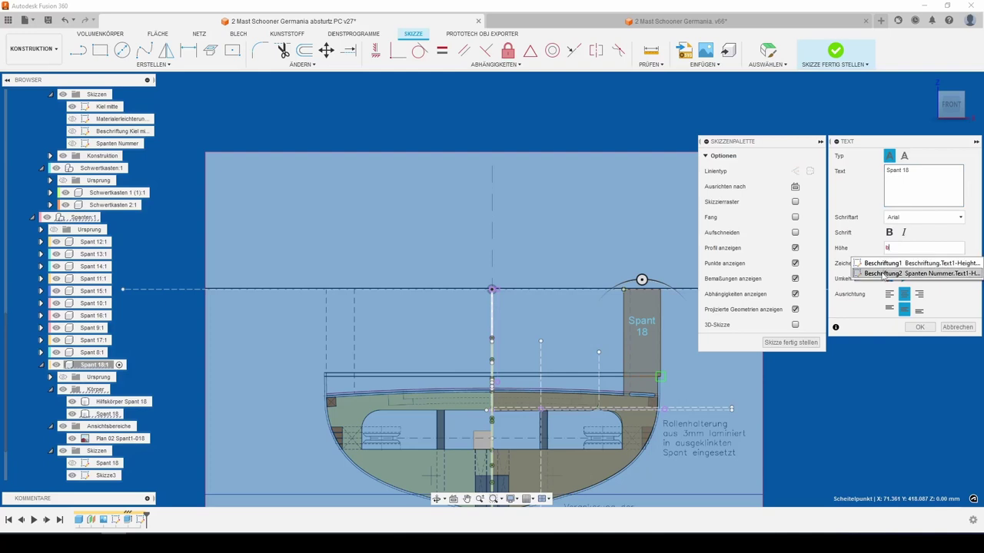
{"action": "left_click", "coordinate": [886, 273]}
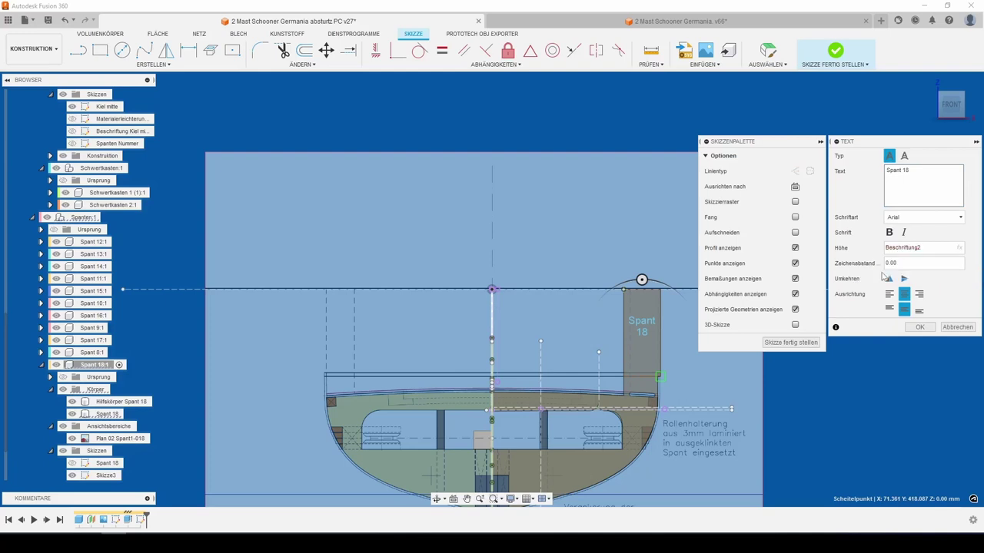
{"action": "left_click", "coordinate": [919, 326]}
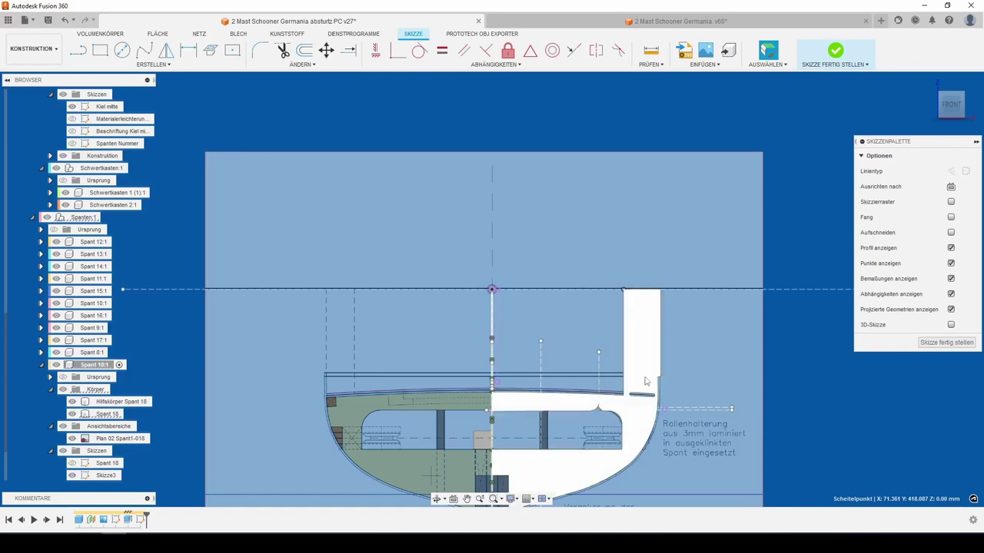
{"action": "left_click", "coordinate": [933, 343]}
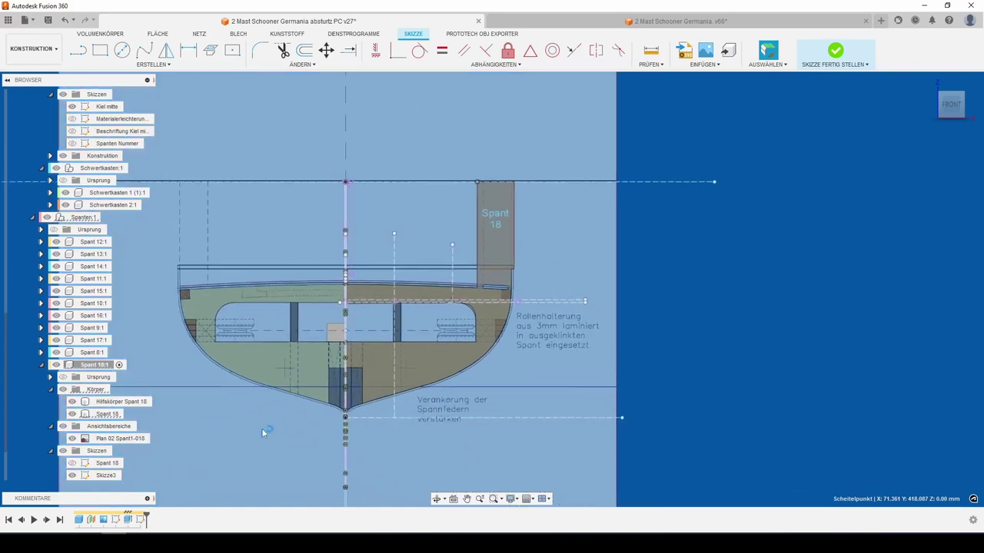
- Rename sketch Skizze3 to 'Beschriftung Spant 18' and open the Create dropdown
{"action": "left_click", "coordinate": [106, 475]}
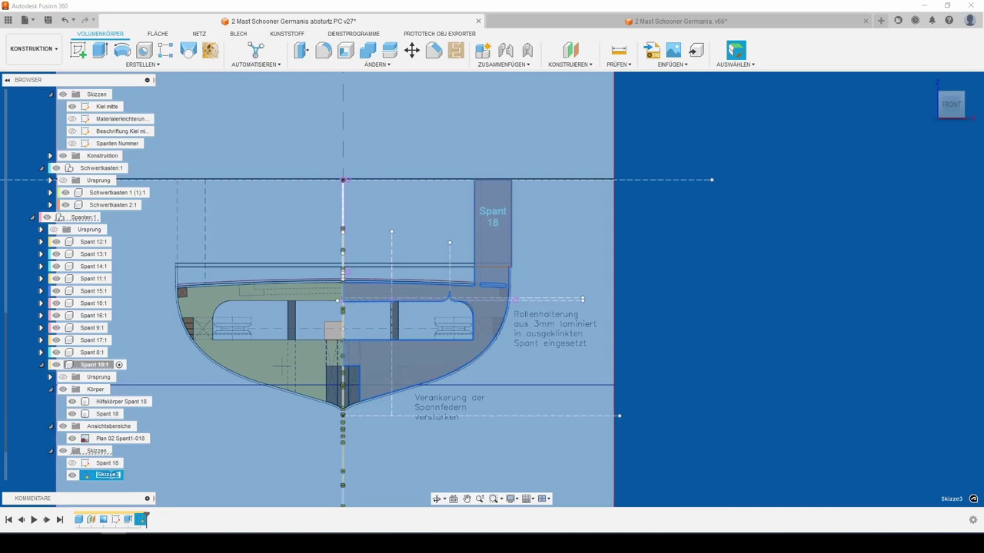
{"action": "type", "text": "Bes"}
{"action": "type", "text": "chrift"}
{"action": "type", "text": "ung"}
{"action": "type", "text": " Spant"}
{"action": "type", "text": " 18"}
{"action": "key", "text": "Return"}
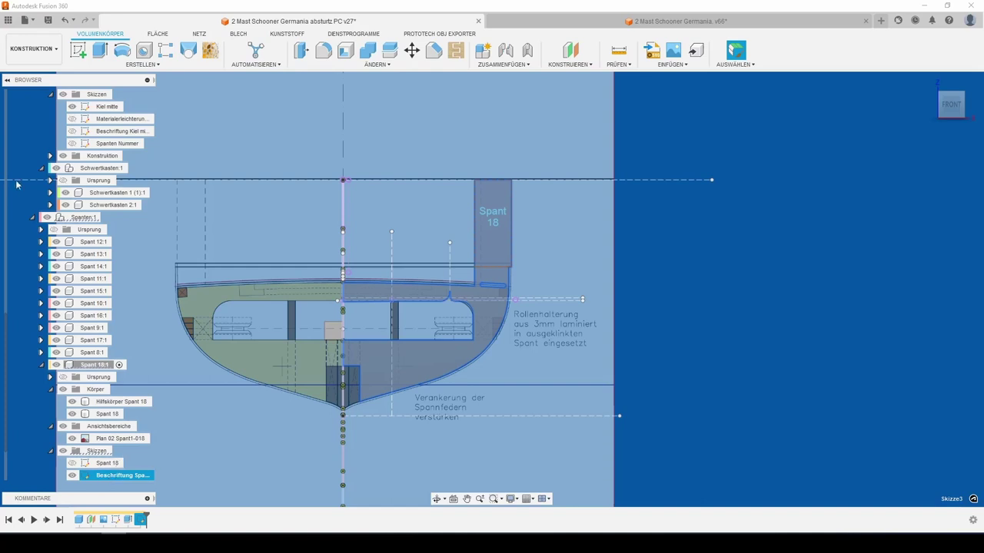
{"action": "left_click", "coordinate": [158, 64]}
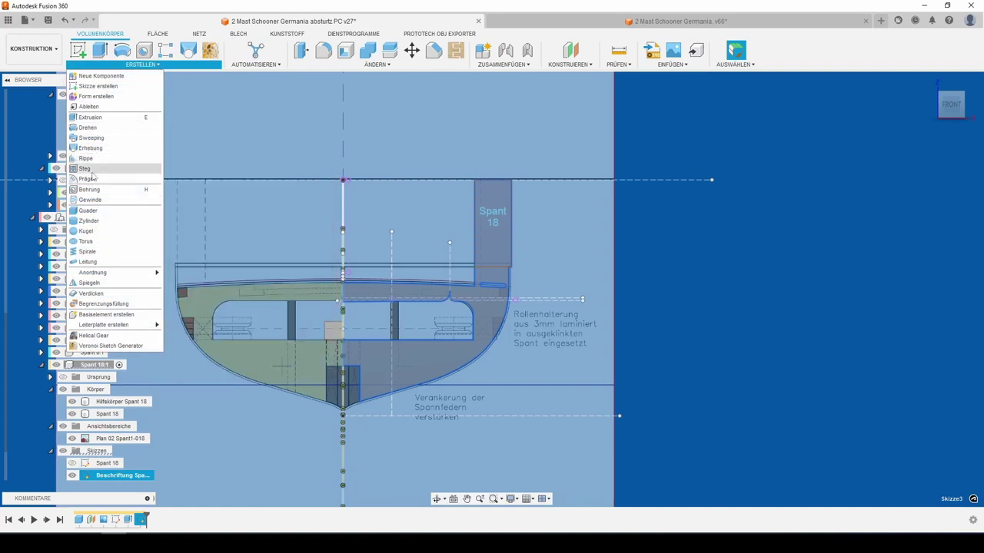
- Emboss the Spant 18 text -1 mm into the frame face with Prägen, then save as v28
{"action": "left_click", "coordinate": [87, 178]}
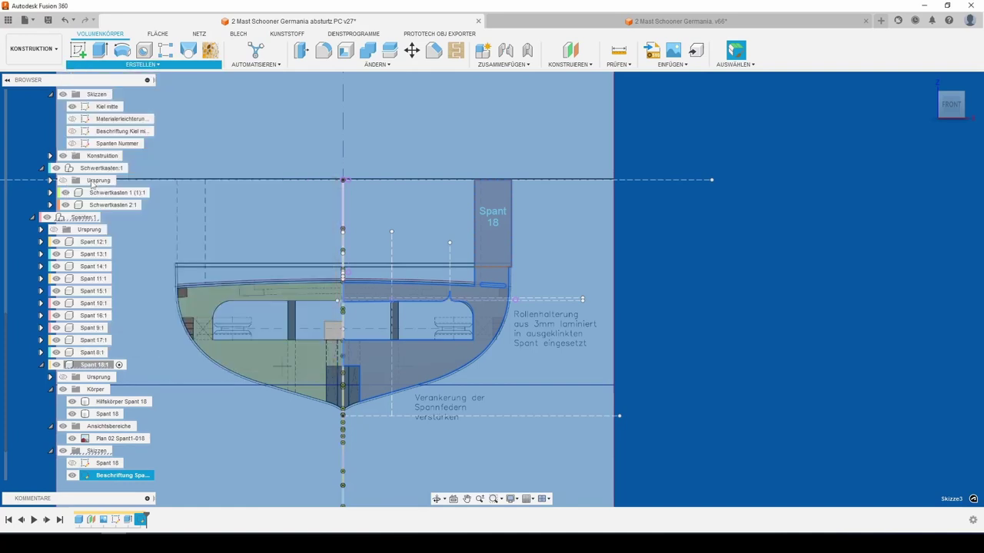
{"action": "left_click", "coordinate": [501, 215]}
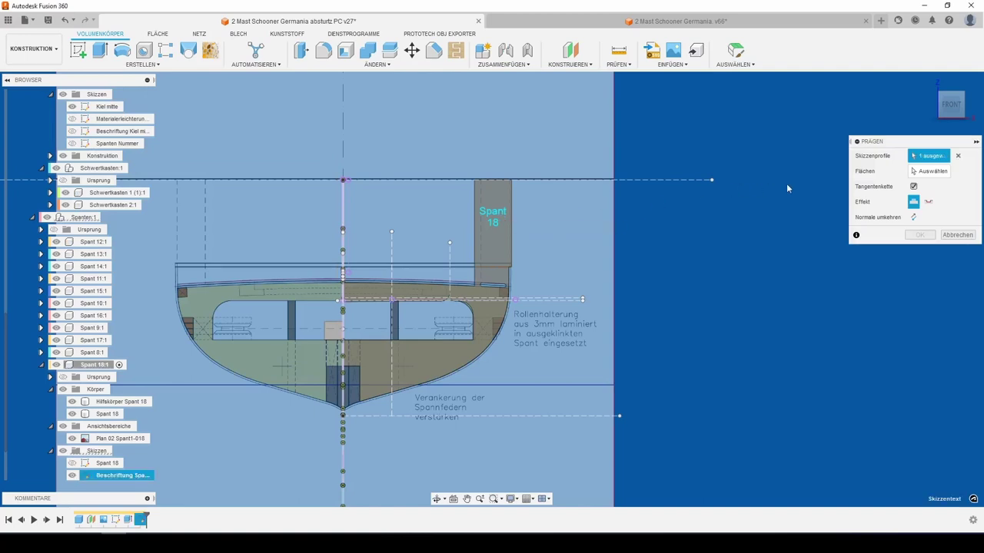
{"action": "left_click", "coordinate": [929, 170]}
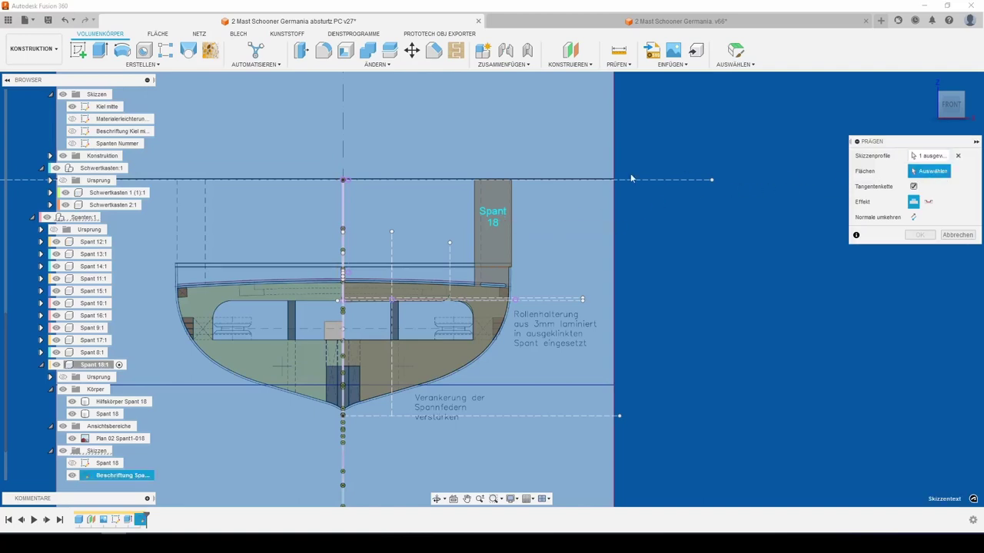
{"action": "left_click", "coordinate": [500, 212]}
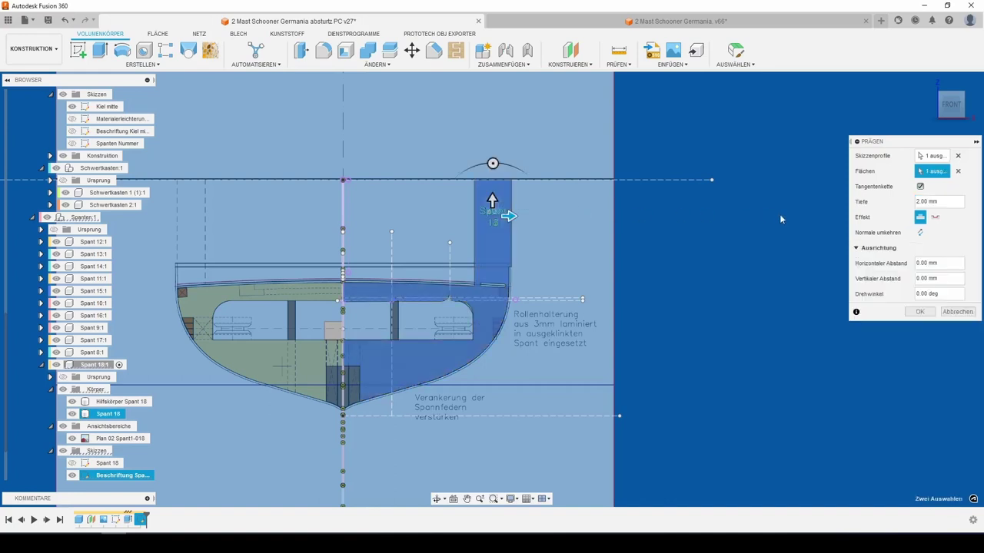
{"action": "left_click", "coordinate": [917, 202]}
{"action": "type", "text": "-1"}
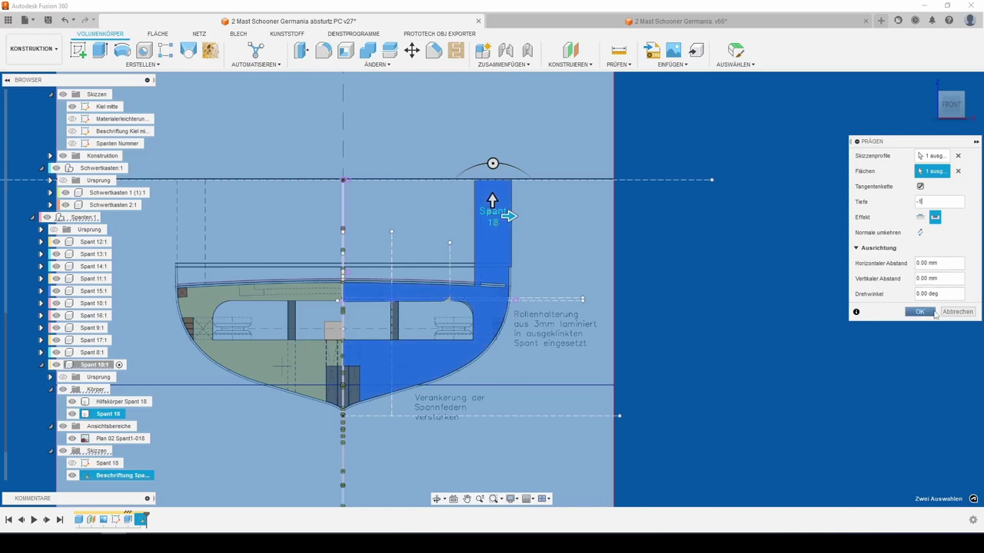
{"action": "left_click", "coordinate": [921, 312]}
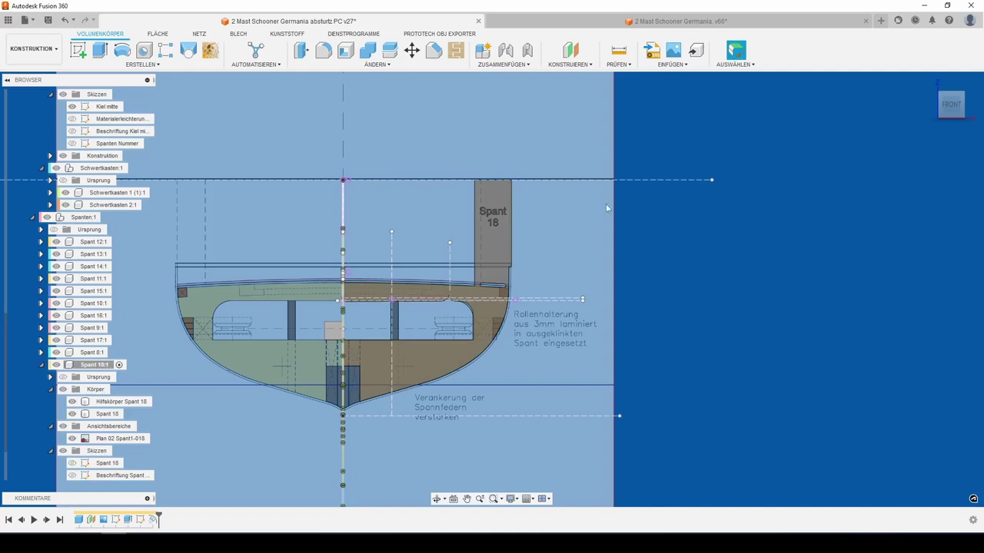
{"action": "key", "text": "ctrl+s"}
- Save the new version, hide the Plan 02 Spant1-018 image, and keep the Spant 18 body name
{"action": "key", "text": "Return"}
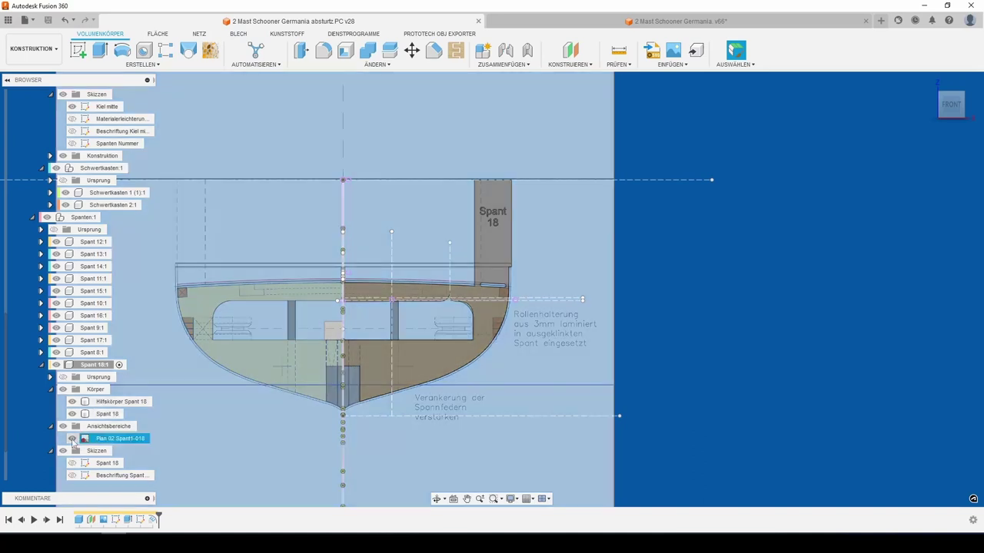
{"action": "left_click", "coordinate": [73, 438]}
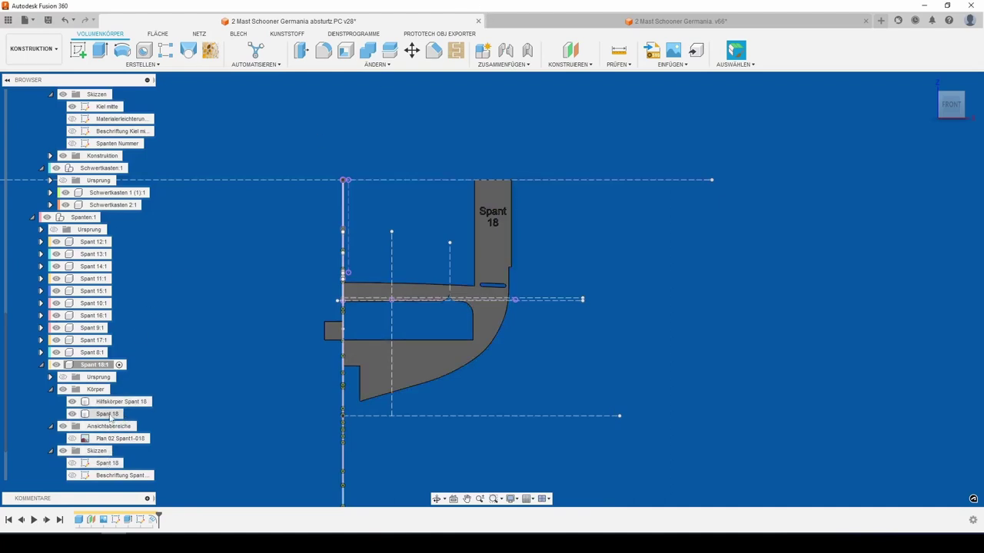
{"action": "left_click", "coordinate": [110, 415]}
{"action": "double_click", "coordinate": [110, 414]}
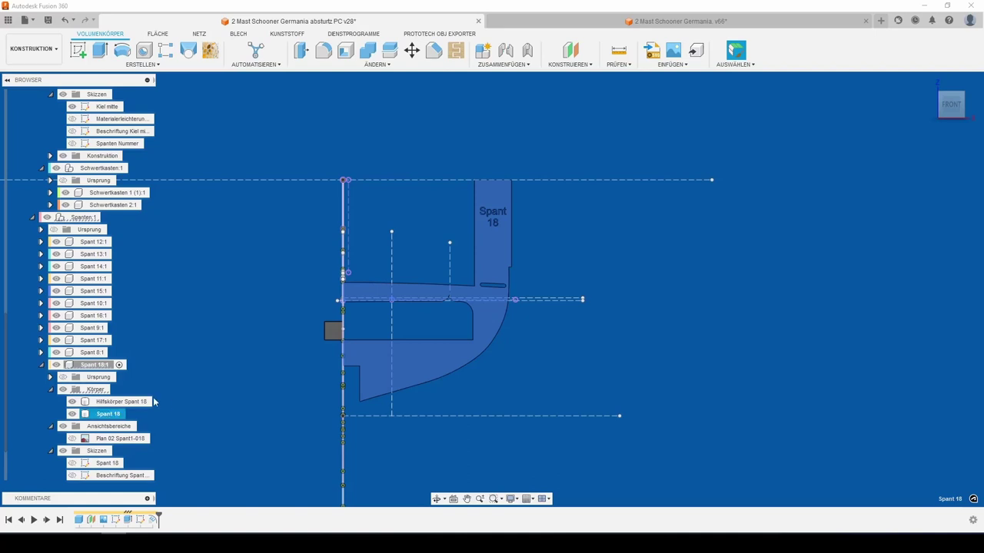
{"action": "key", "text": "Return"}
- Apply the dark Eiche, Weiß oak wood material to the Spant 18 body
{"action": "right_click", "coordinate": [104, 415]}
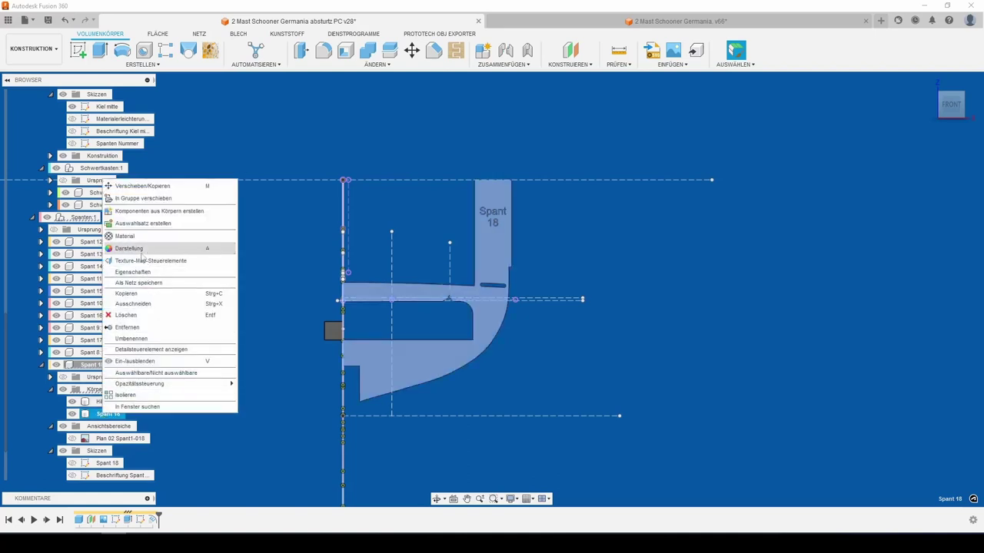
{"action": "left_click", "coordinate": [141, 236]}
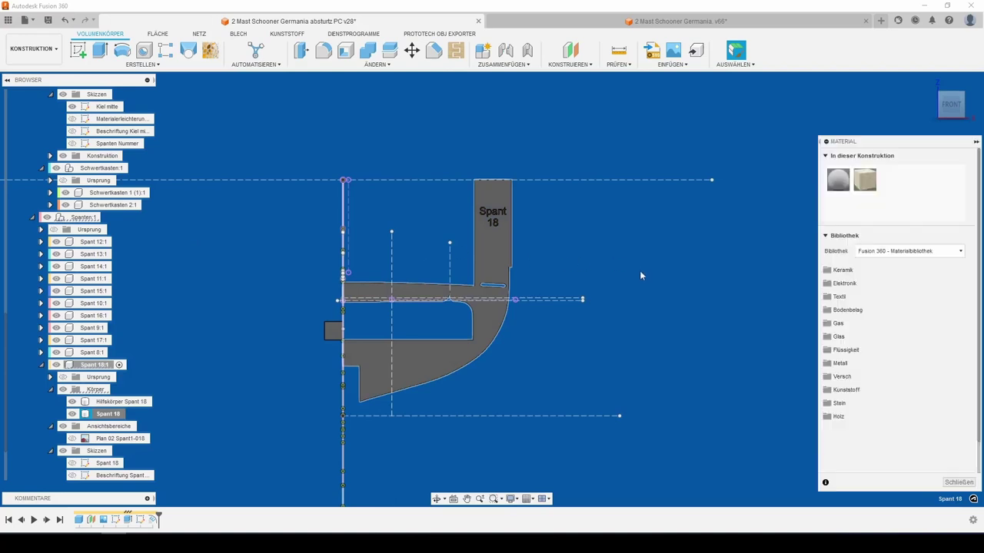
{"action": "left_click_drag", "start_coordinate": [865, 180], "coordinate": [501, 245]}
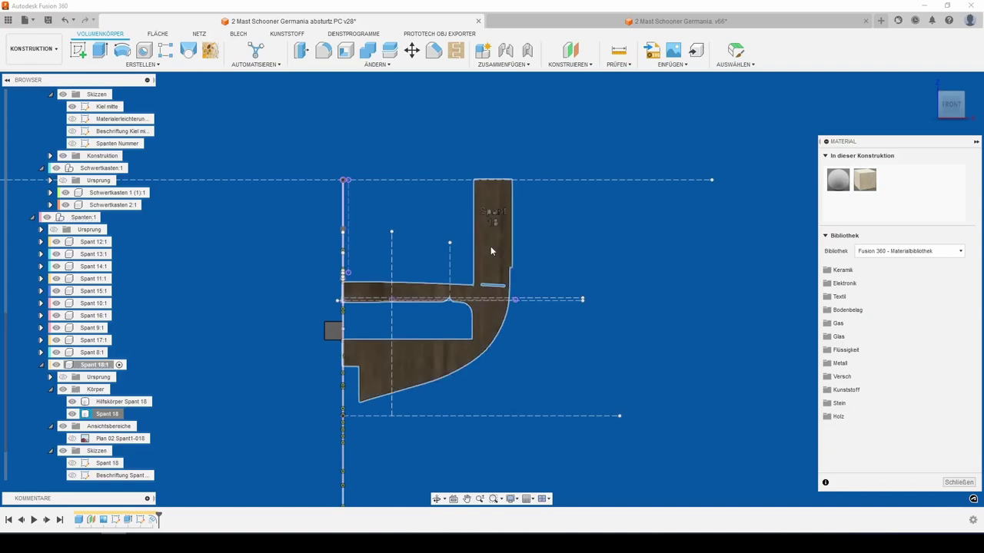
{"action": "left_click_drag", "start_coordinate": [491, 249], "coordinate": [496, 253]}
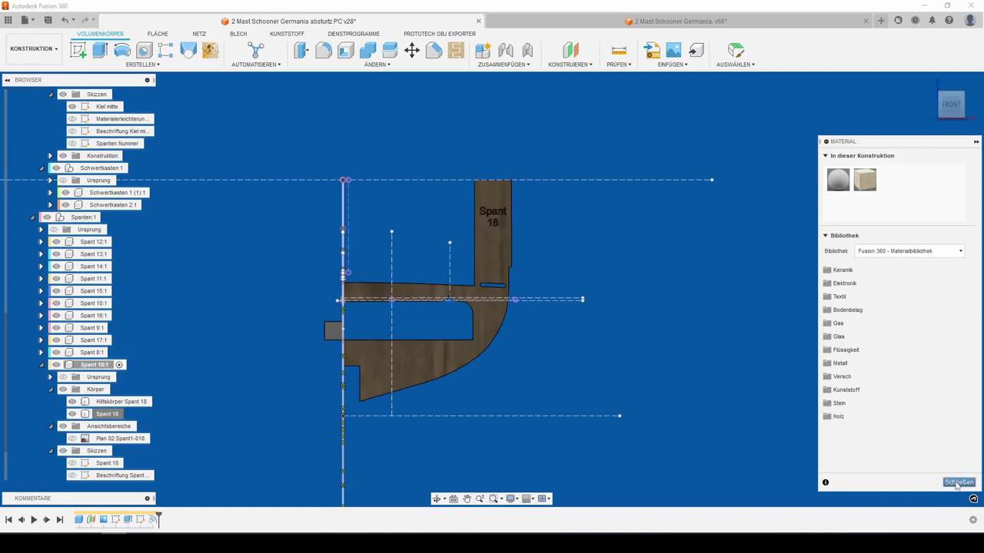
- Close the material library and view Spant 18 front-right among frames 16–22
{"action": "left_click", "coordinate": [956, 483]}
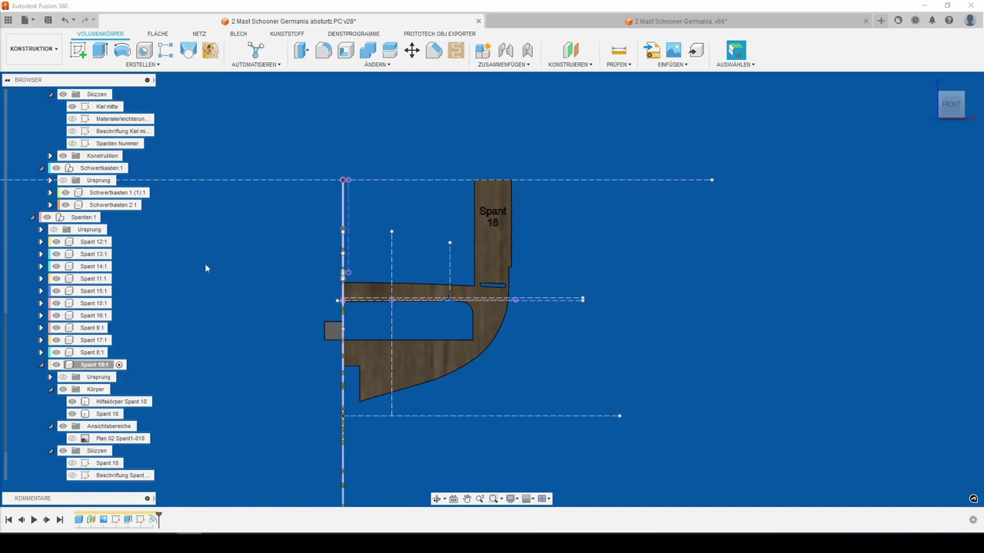
{"action": "scroll", "coordinate": [99, 296], "scroll_direction": "up", "scroll_amount": 1}
{"action": "scroll", "coordinate": [73, 154], "scroll_direction": "up", "scroll_amount": 1}
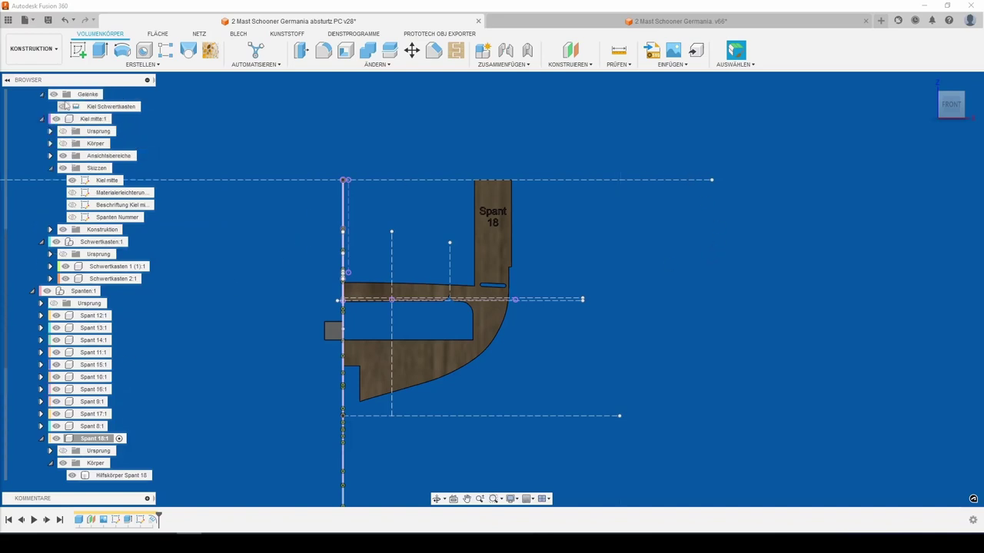
{"action": "left_click", "coordinate": [51, 144]}
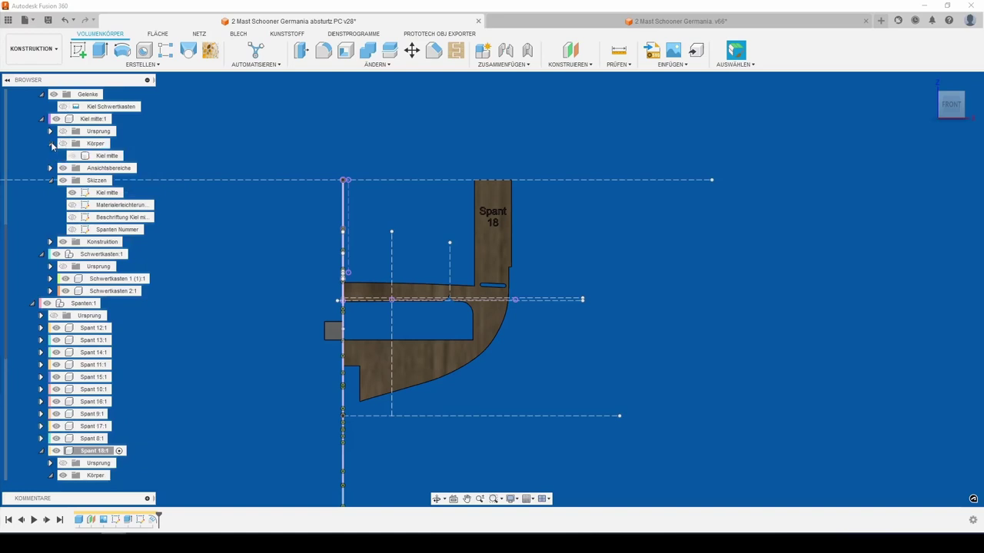
{"action": "left_click", "coordinate": [50, 144]}
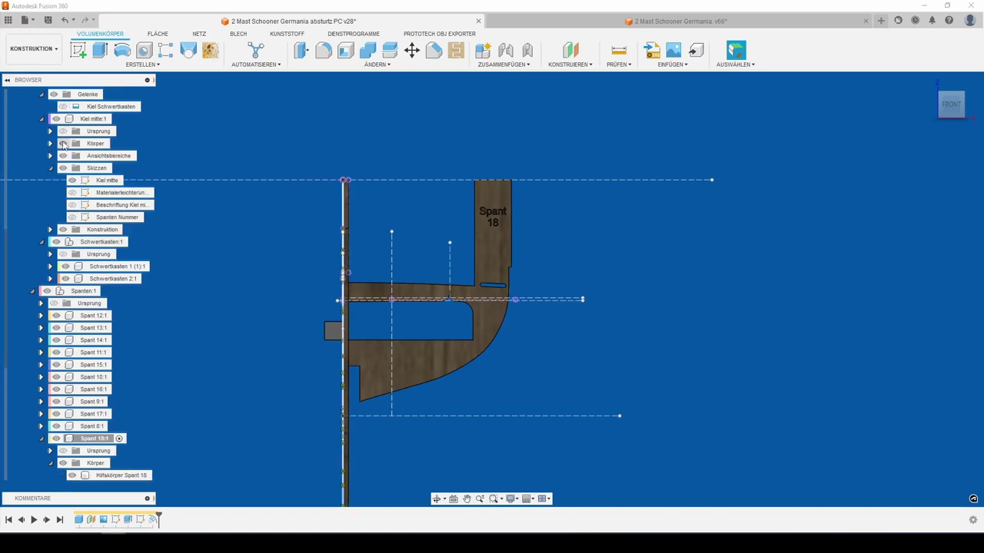
{"action": "mouse_move", "coordinate": [953, 106]}
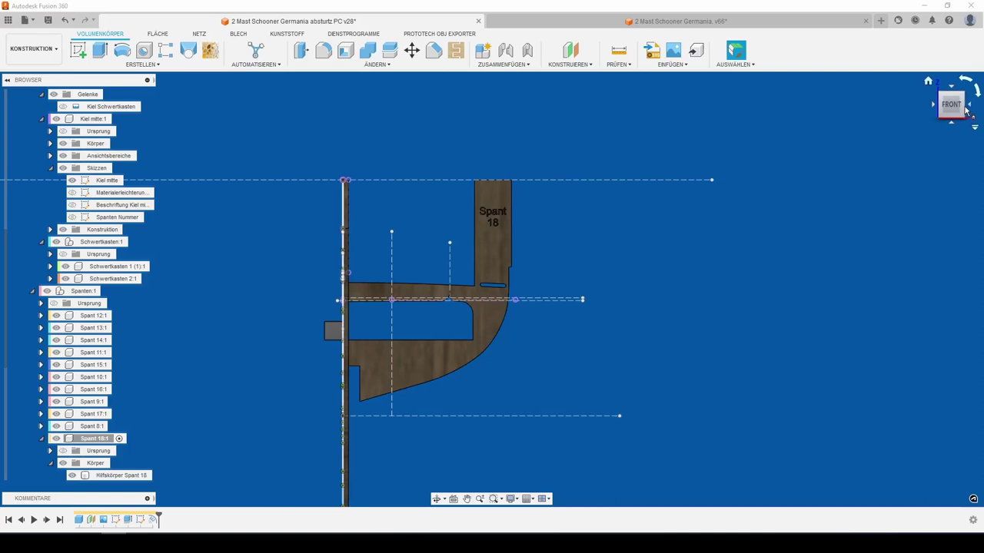
{"action": "left_click", "coordinate": [966, 110]}
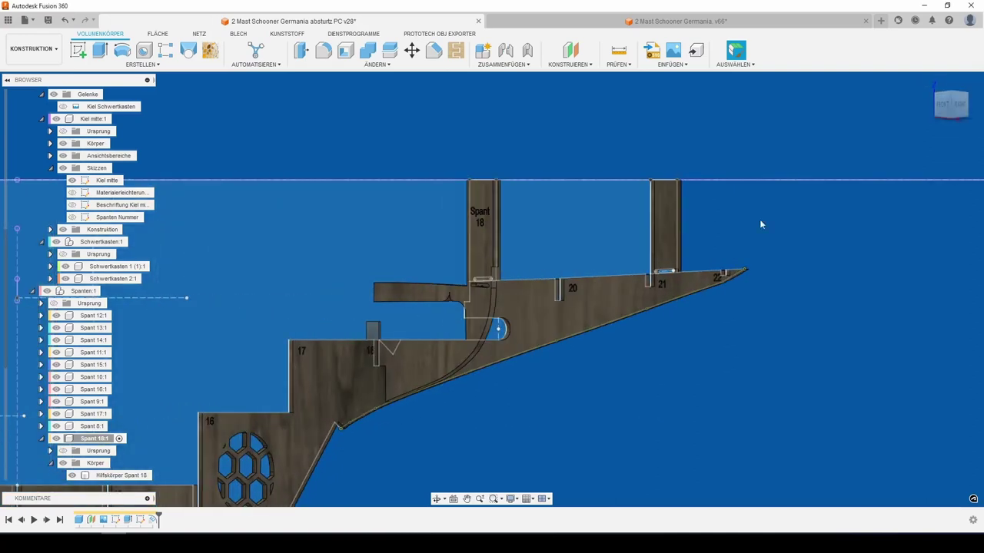
{"action": "scroll", "coordinate": [548, 335], "scroll_direction": "down", "scroll_amount": 2}
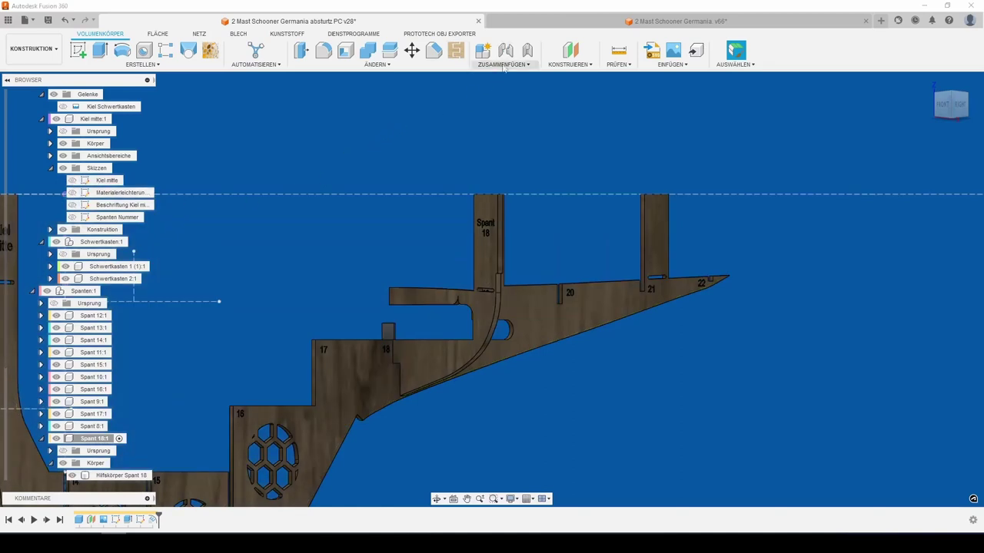
- Fix Spant 18 to the keel with a rigid Verbinden wie modelliert joint
{"action": "left_click", "coordinate": [527, 52]}
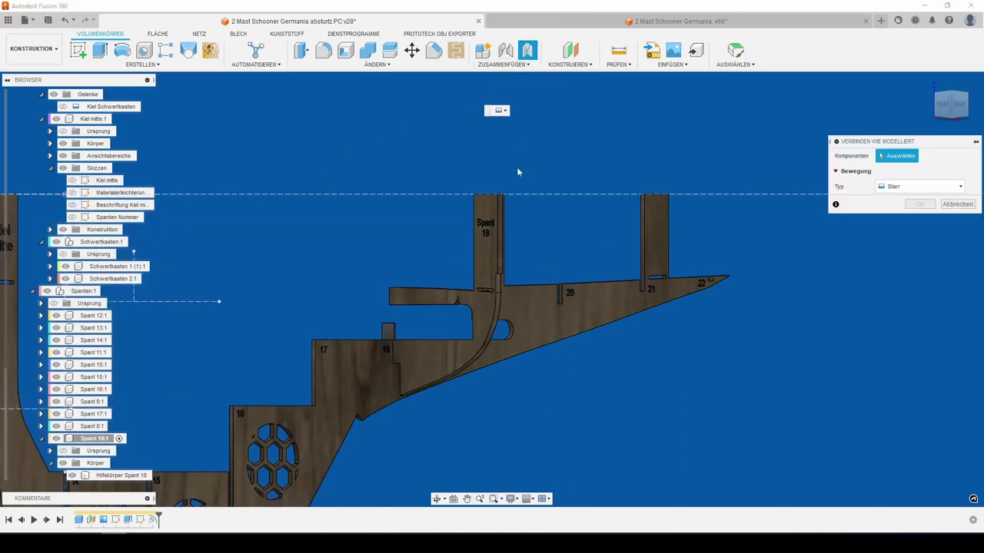
{"action": "left_click", "coordinate": [491, 263]}
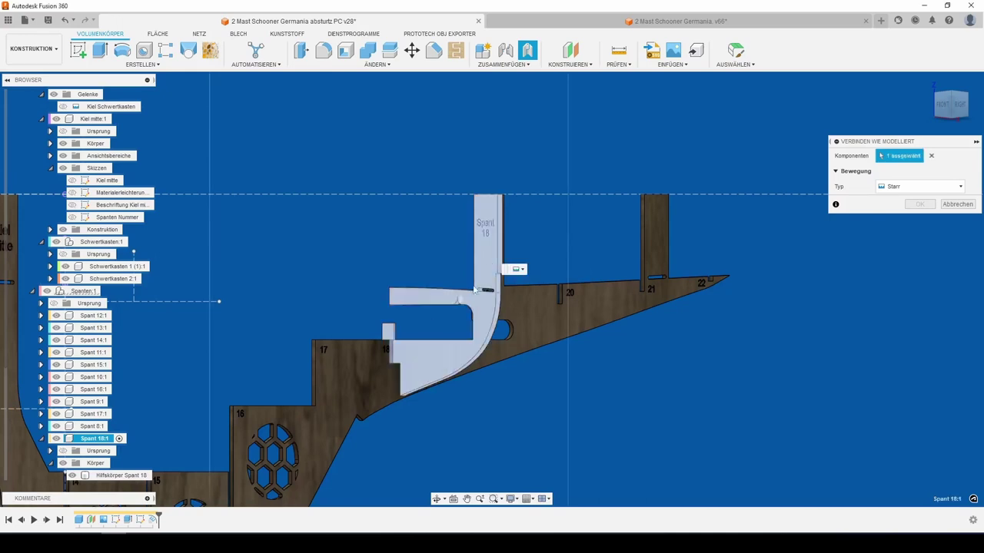
{"action": "left_click", "coordinate": [349, 377]}
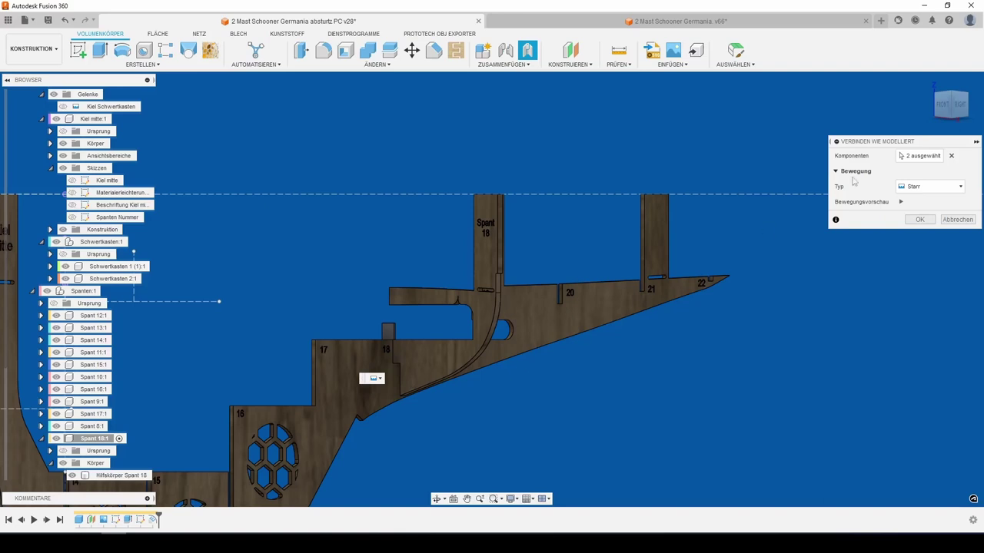
{"action": "left_click", "coordinate": [917, 220]}
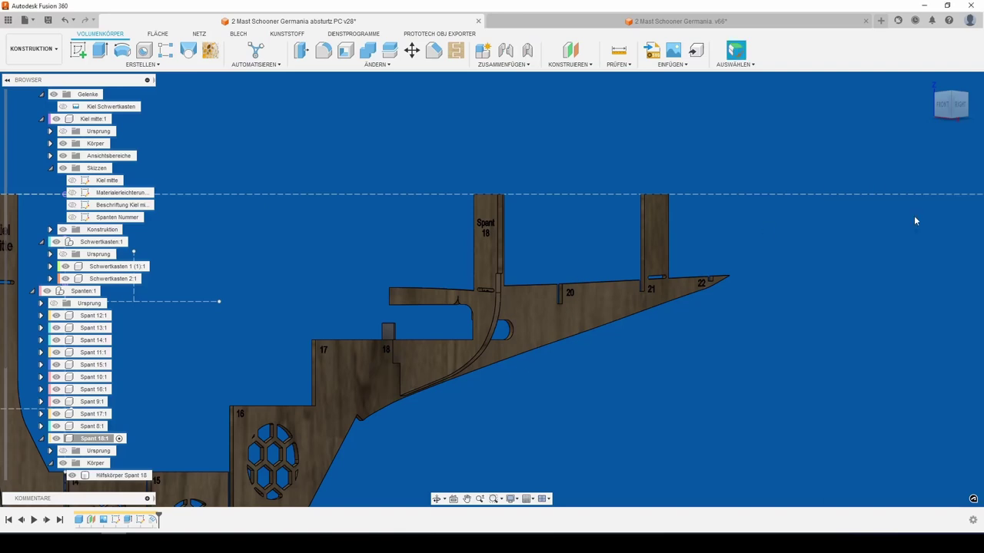